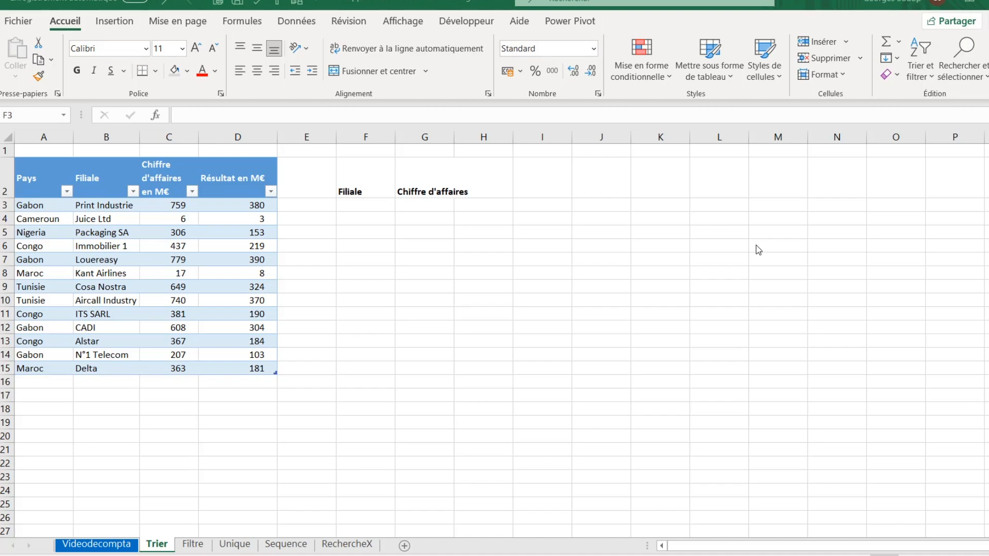
{"action": "left_click", "coordinate": [453, 255]}
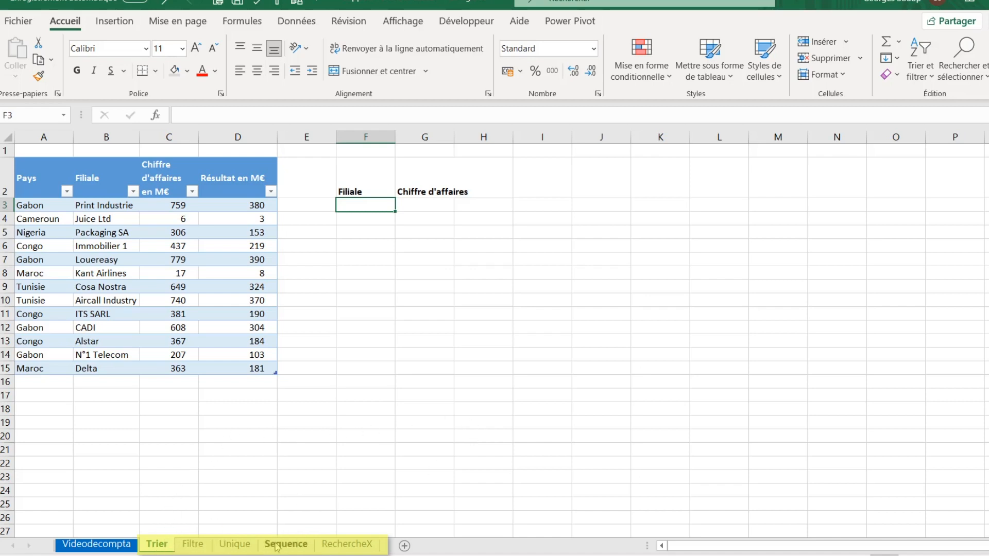
{"action": "left_click", "coordinate": [405, 246]}
{"action": "left_click", "coordinate": [429, 208]}
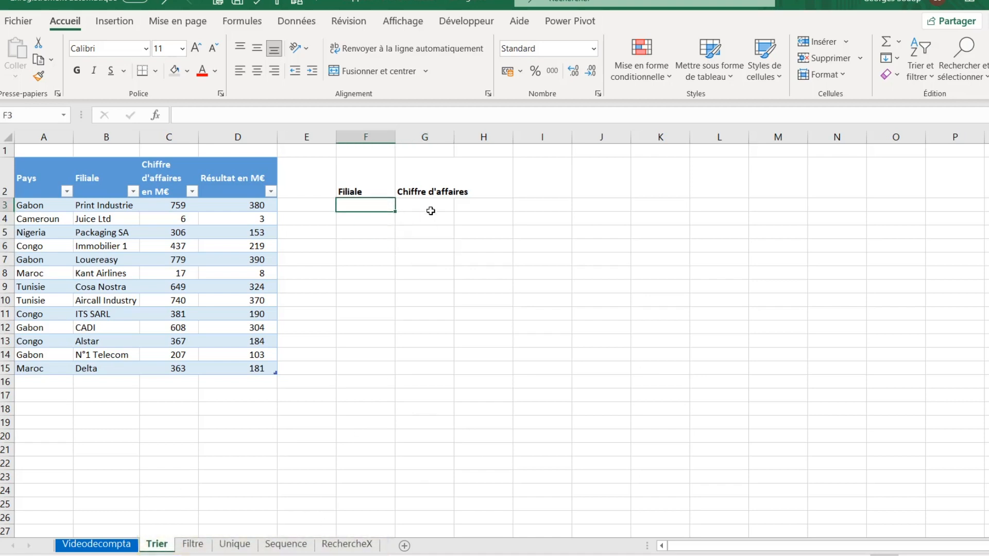
{"action": "left_click", "coordinate": [366, 205]}
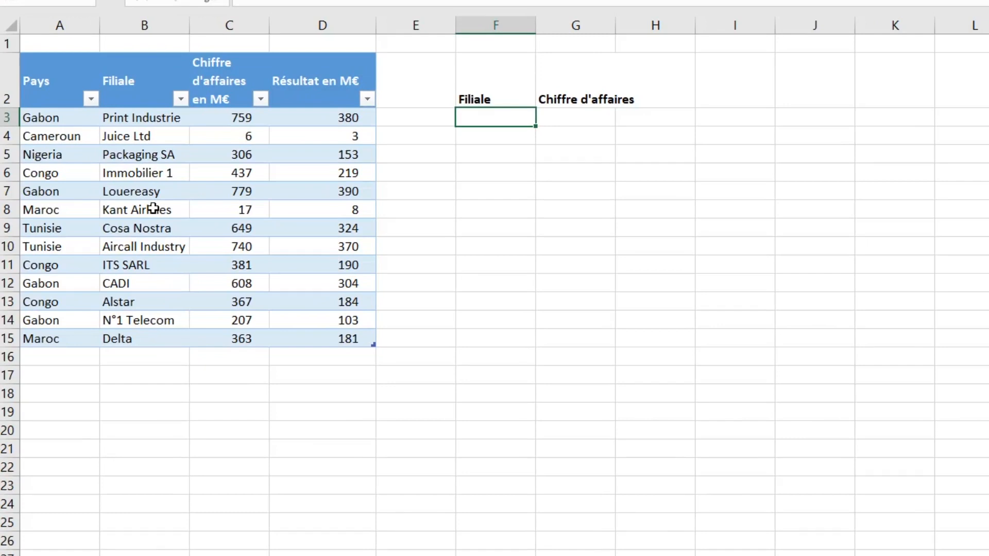
{"action": "left_click", "coordinate": [512, 149]}
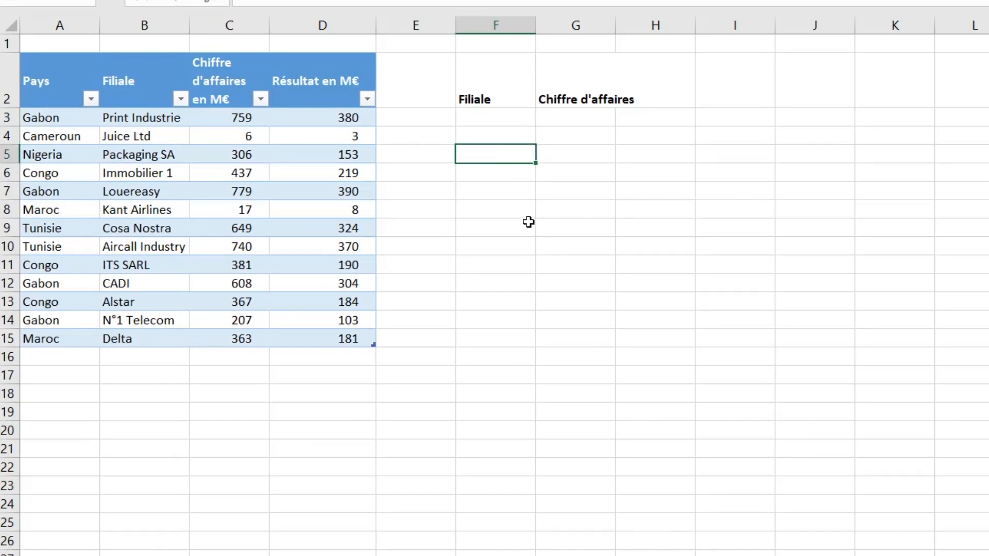
{"action": "left_click", "coordinate": [512, 121]}
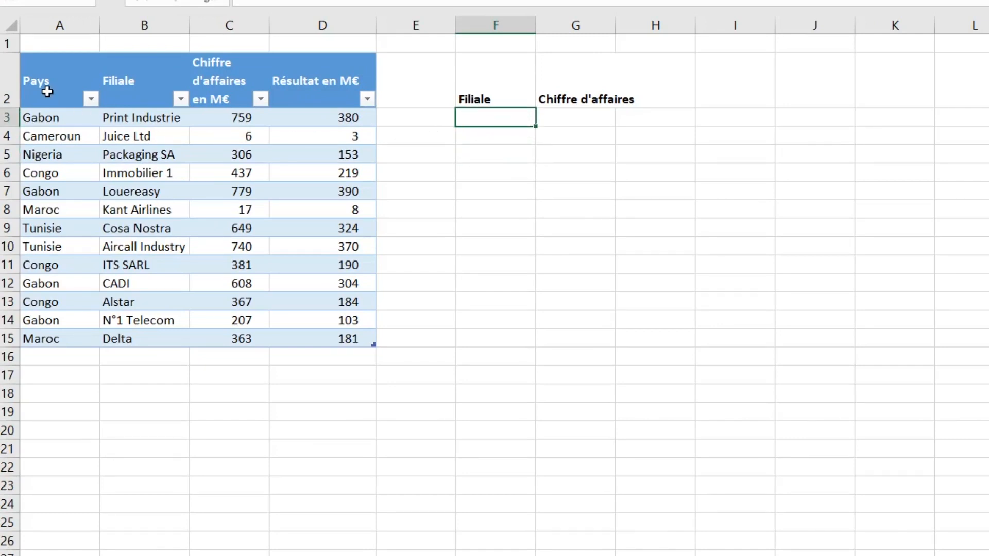
{"action": "left_click_drag", "start_coordinate": [44, 88], "coordinate": [346, 331]}
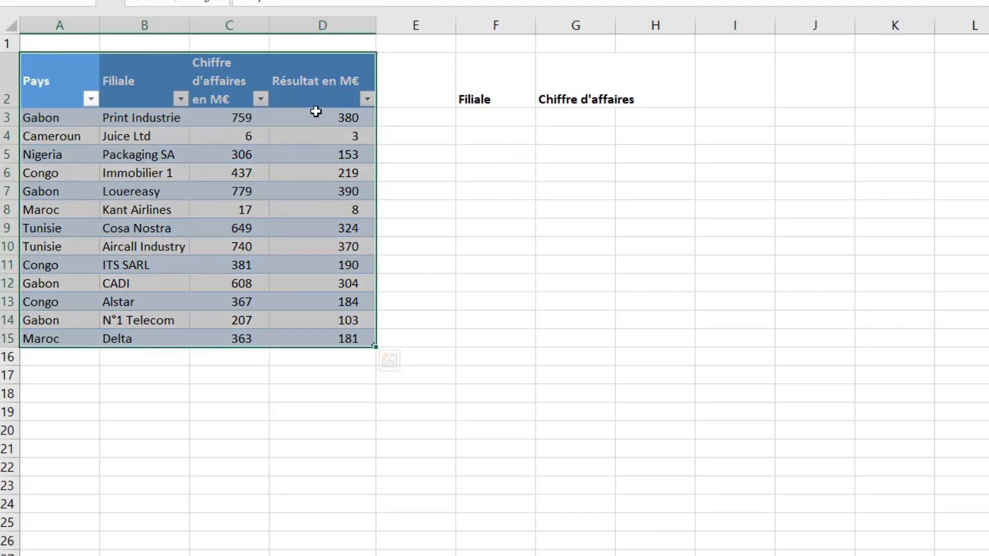
{"action": "left_click", "coordinate": [328, 96]}
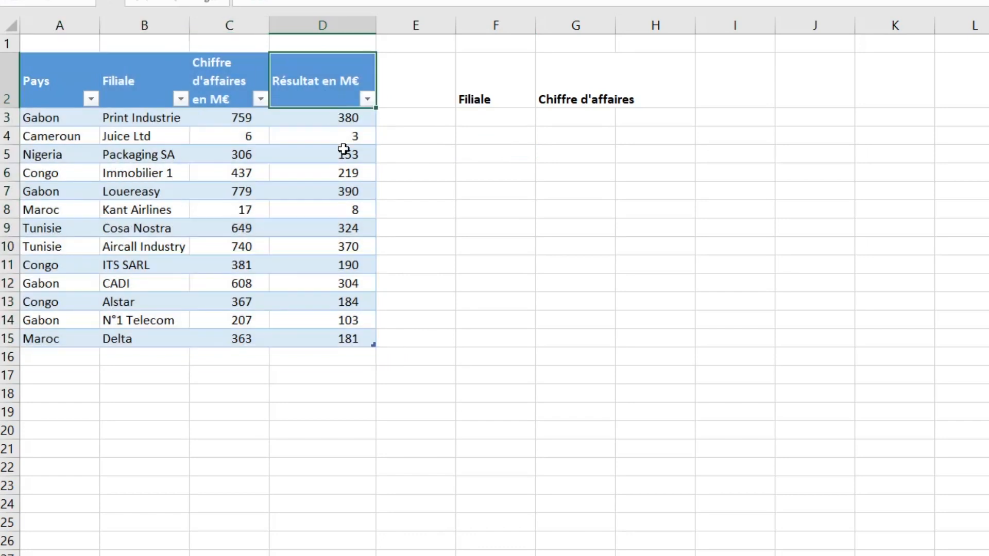
{"action": "left_click", "coordinate": [448, 117]}
{"action": "left_click", "coordinate": [507, 123]}
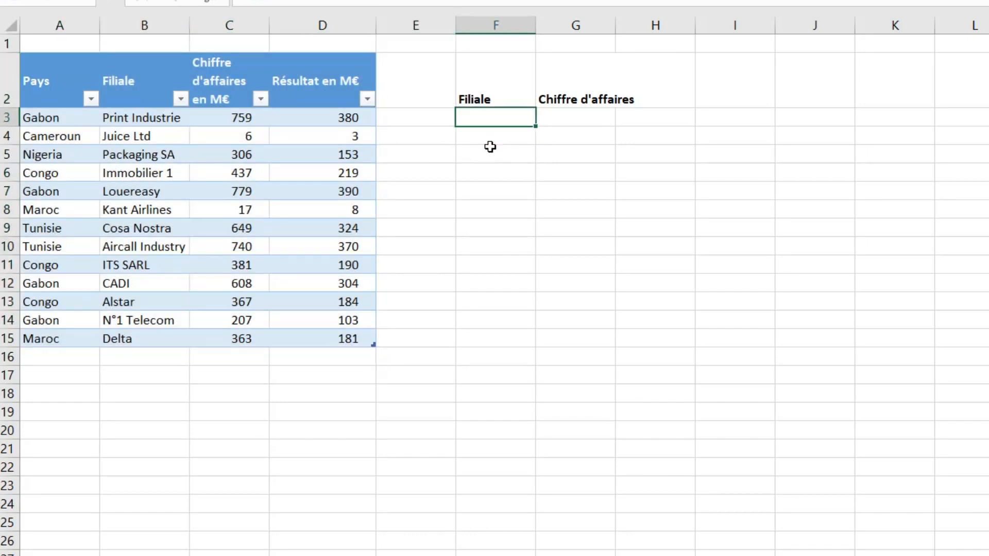
{"action": "left_click_drag", "start_coordinate": [507, 99], "coordinate": [595, 270]}
Enter the formula =TRIER(Tableau5[Filiale]) in F3 to sort the subsidiary names alphabetically.
{"action": "left_click", "coordinate": [511, 116]}
{"action": "type", "text": "trier"}
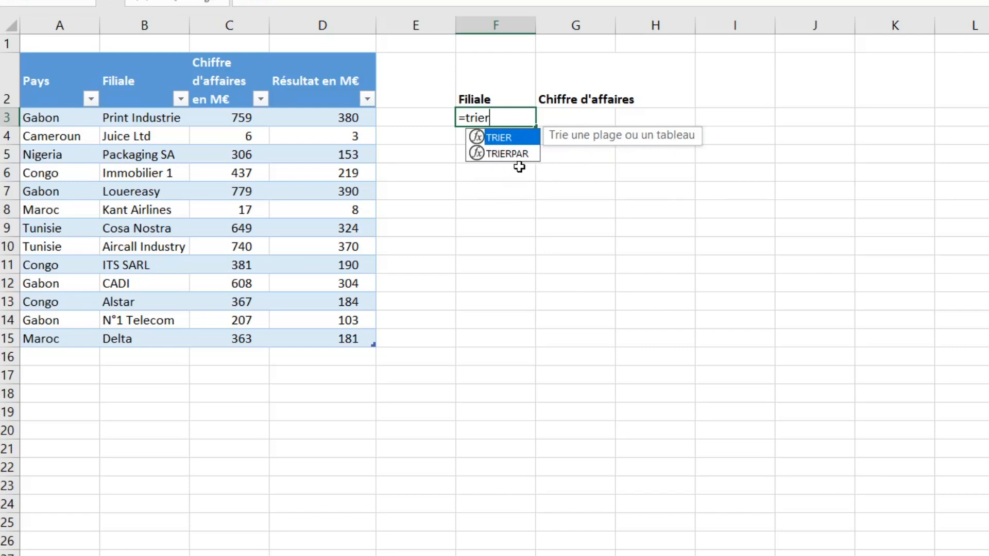
{"action": "key", "text": "Down"}
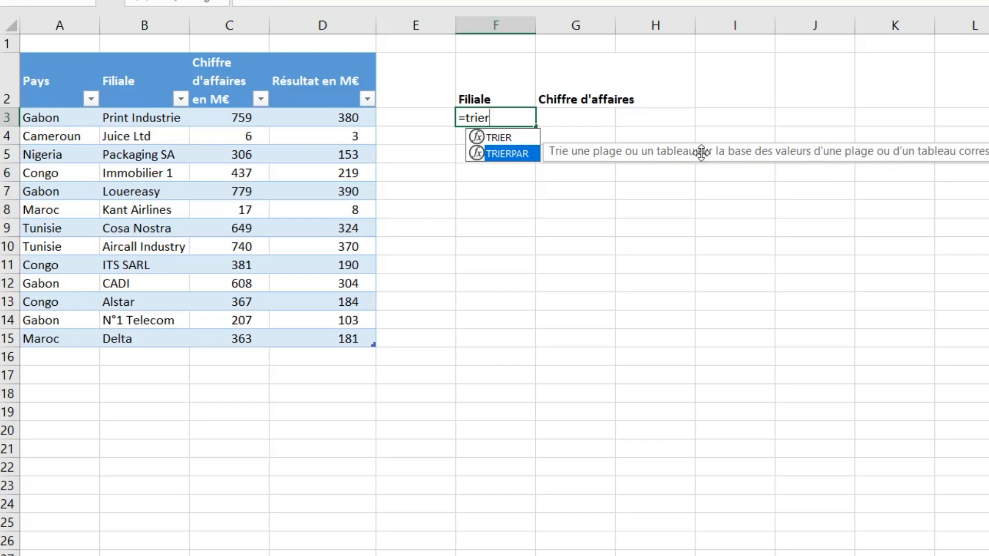
{"action": "left_click", "coordinate": [539, 143]}
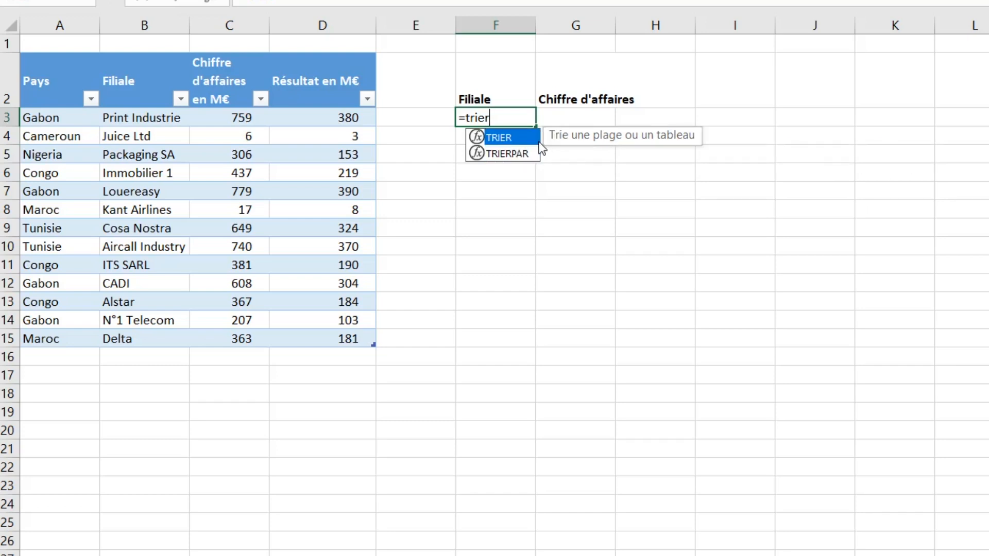
{"action": "double_click", "coordinate": [512, 140]}
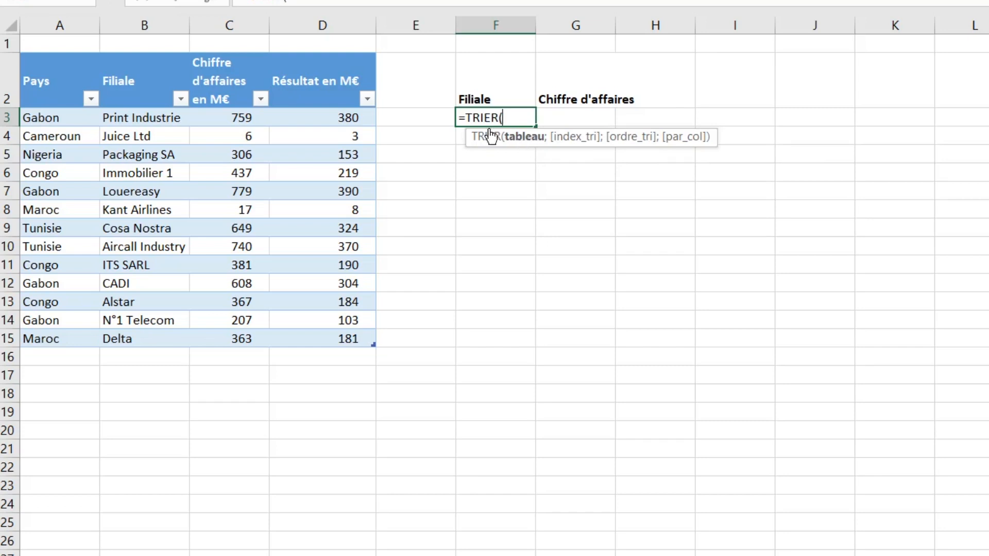
{"action": "left_click", "coordinate": [138, 61]}
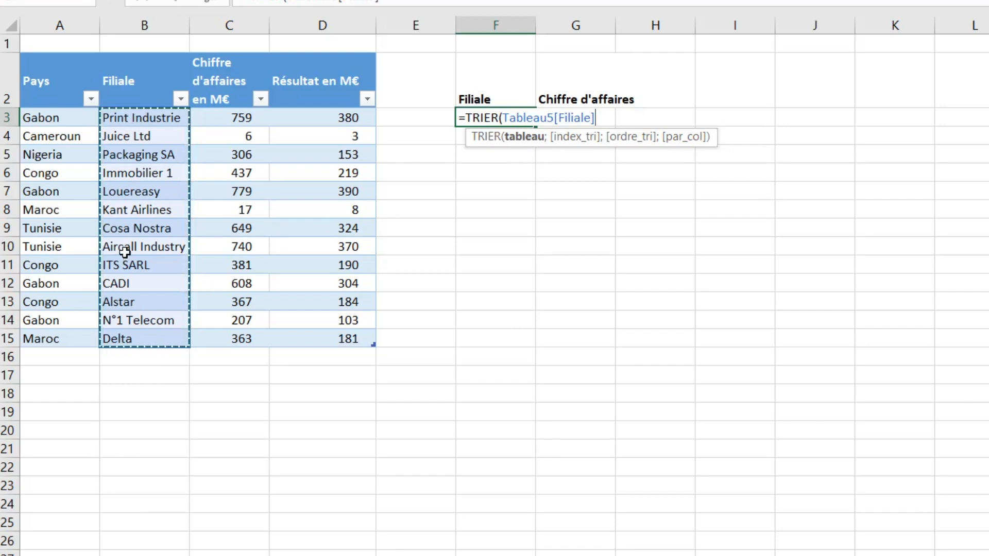
{"action": "type", "text": ")"}
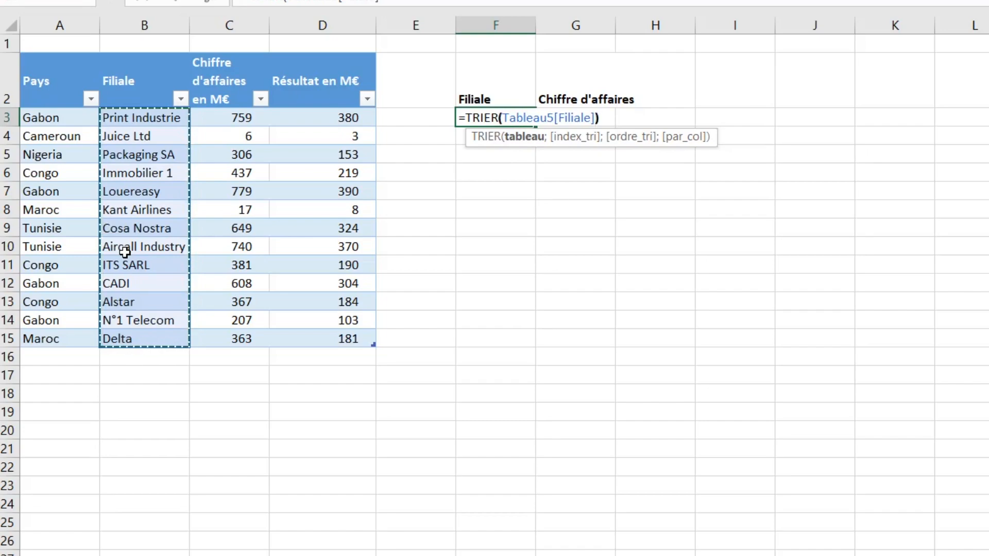
{"action": "key", "text": "Return"}
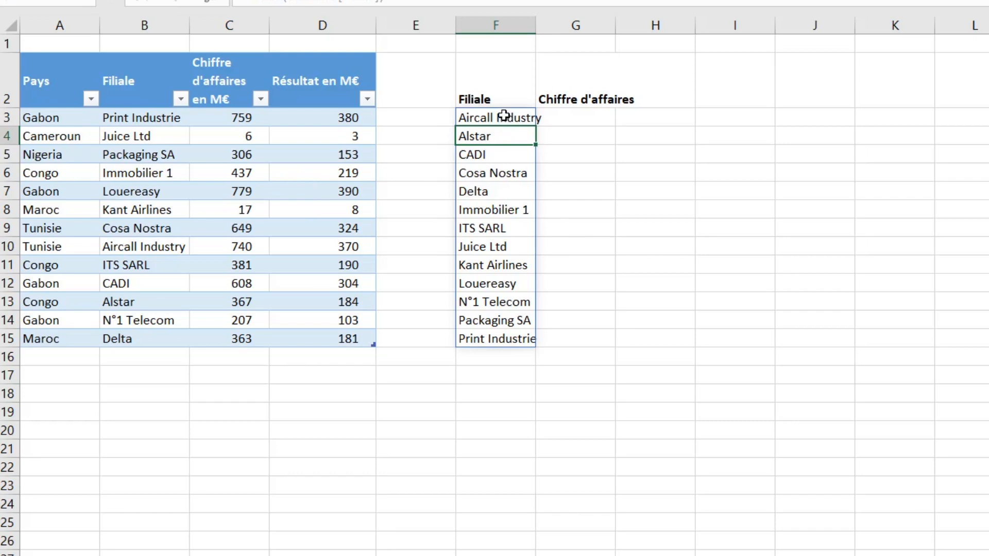
Undo the TRIER formula entered in F3.
{"action": "left_click_drag", "start_coordinate": [503, 115], "coordinate": [494, 309]}
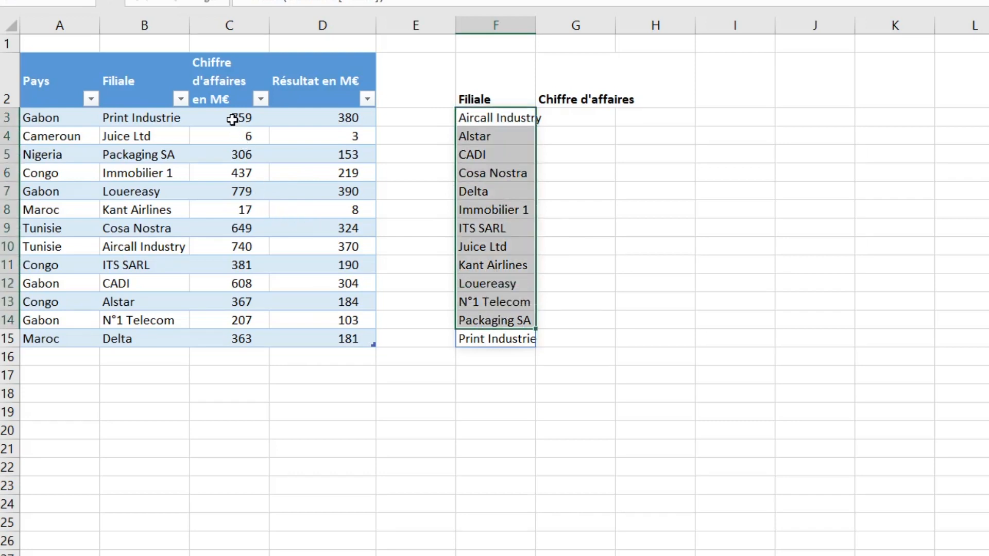
{"action": "left_click_drag", "start_coordinate": [234, 154], "coordinate": [236, 305]}
{"action": "left_click", "coordinate": [519, 170]}
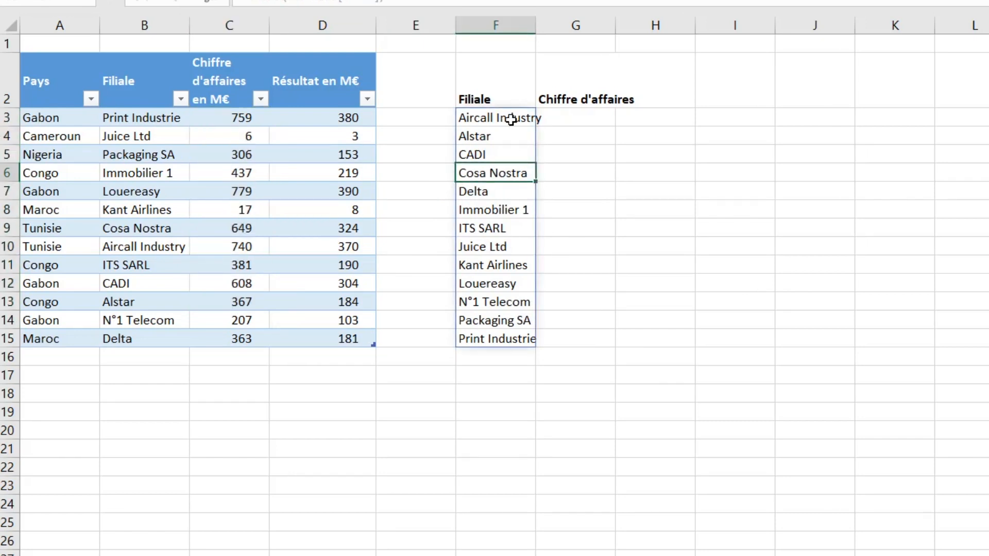
{"action": "key", "text": "ctrl+z"}
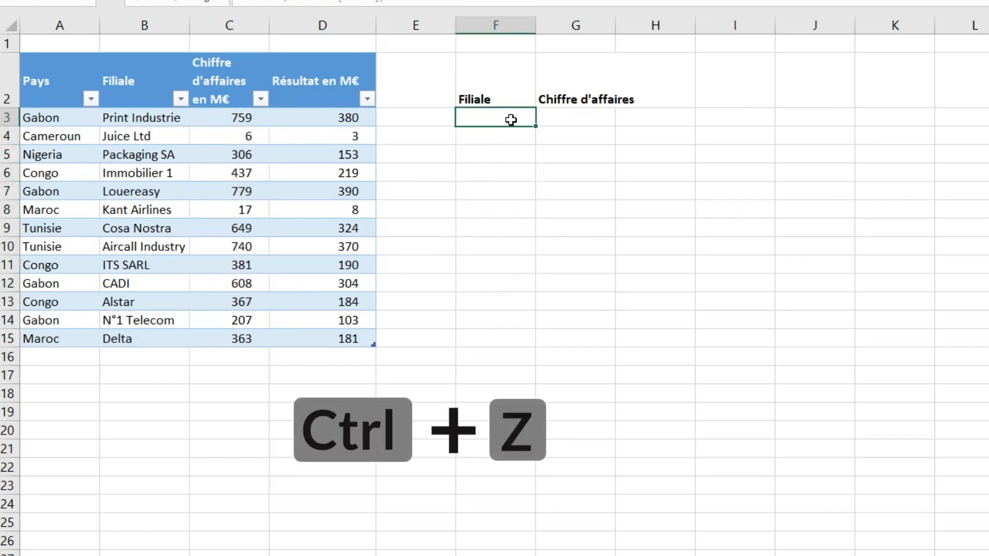
In F3, enter a TRIER formula on the table's Filiale and Chiffre d'affaires columns, with sort index 2 and descending order -1.
{"action": "type", "text": "=trier"}
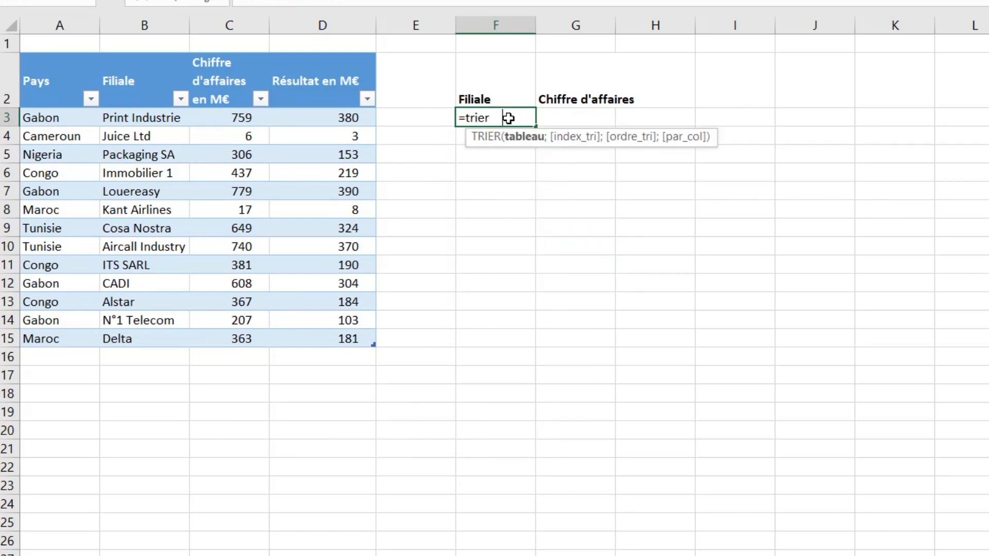
{"action": "key", "text": "Tab"}
{"action": "left_click_drag", "start_coordinate": [144, 63], "coordinate": [249, 68]}
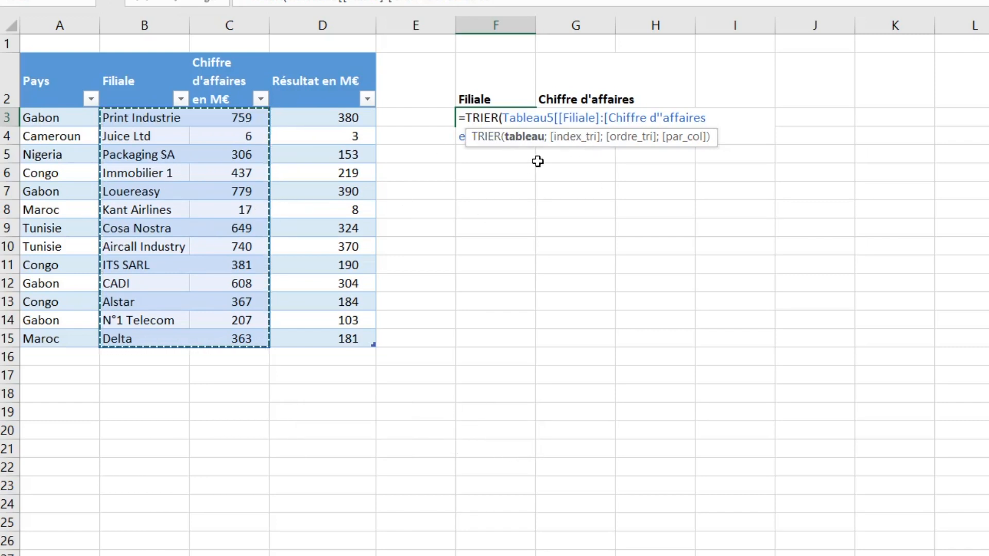
{"action": "type", "text": ";2"}
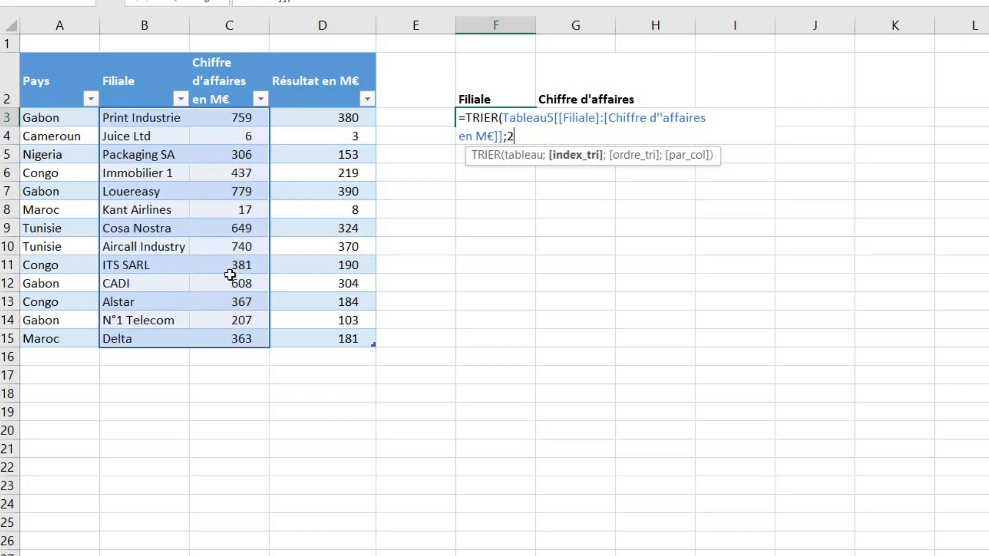
{"action": "type", "text": ";"}
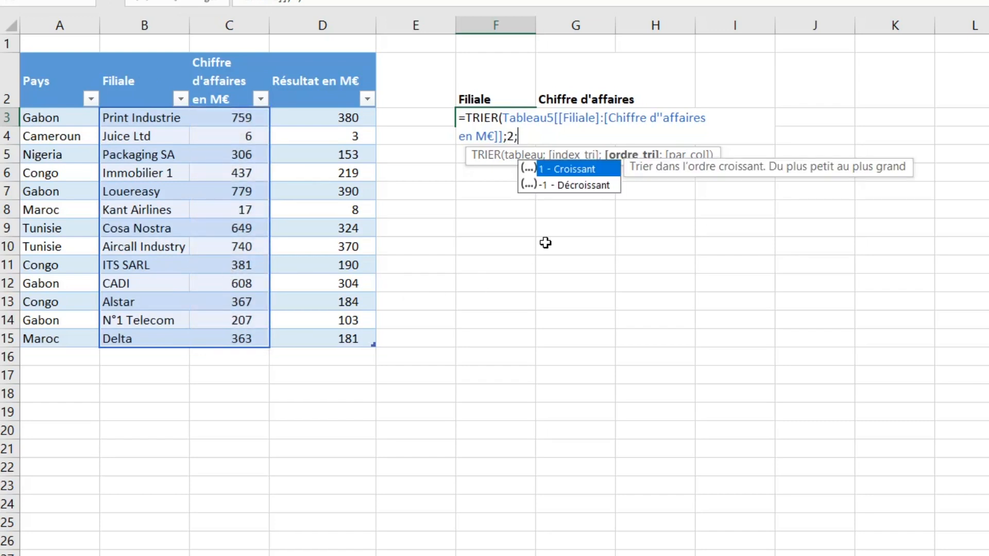
{"action": "double_click", "coordinate": [586, 185]}
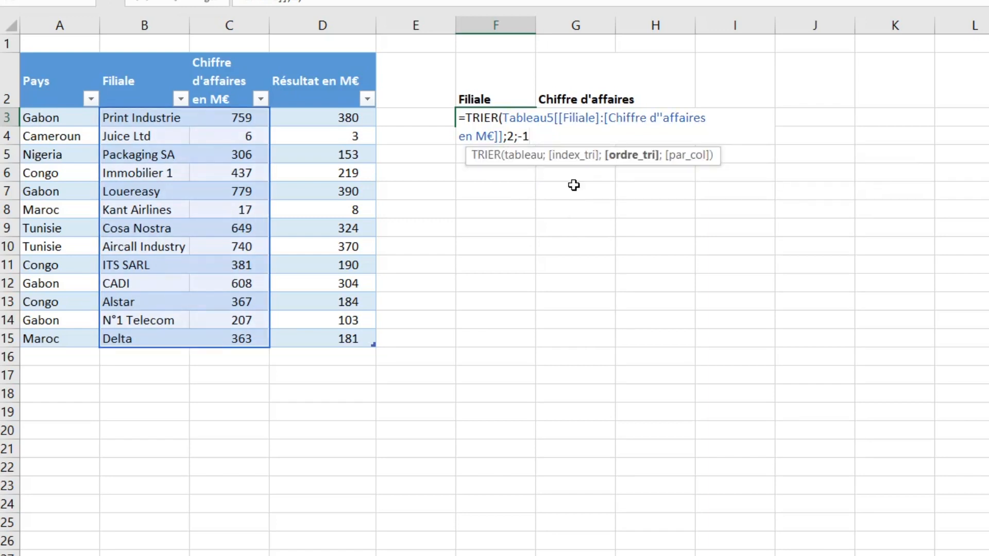
{"action": "type", "text": ")"}
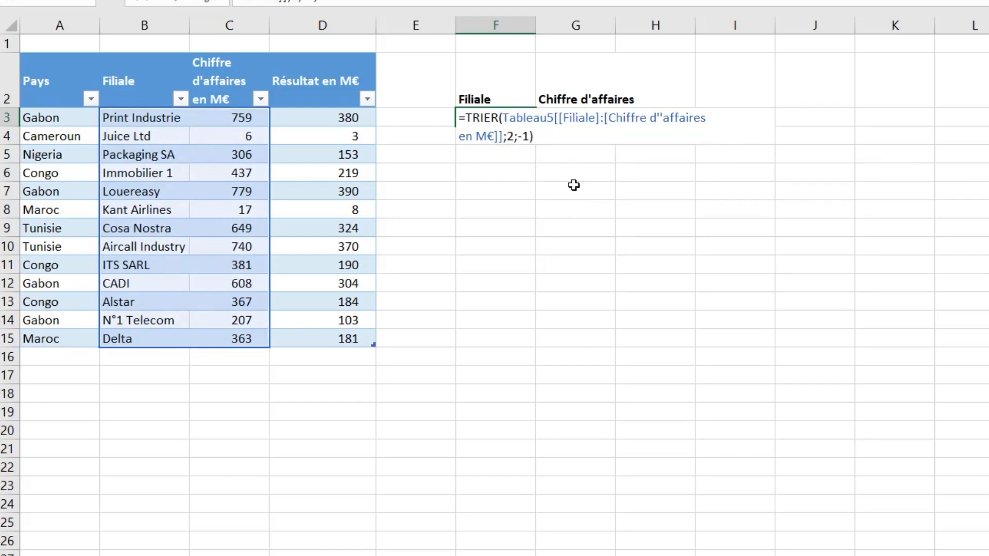
{"action": "key", "text": "Return"}
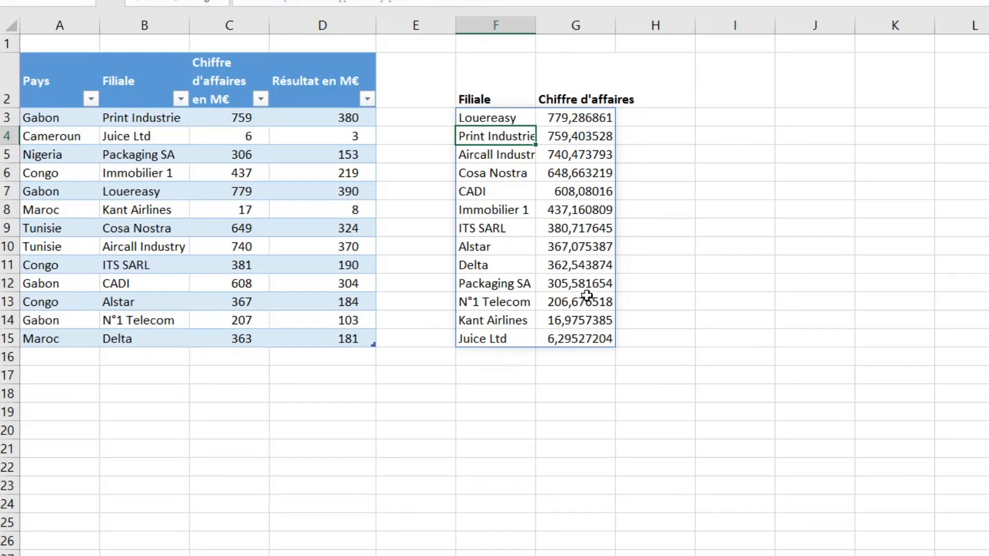
Add a row under the table in row 16 with the subsidiary Filiale nouvelle and a Chiffre d'affaires of 20 000.
{"action": "left_click", "coordinate": [123, 358]}
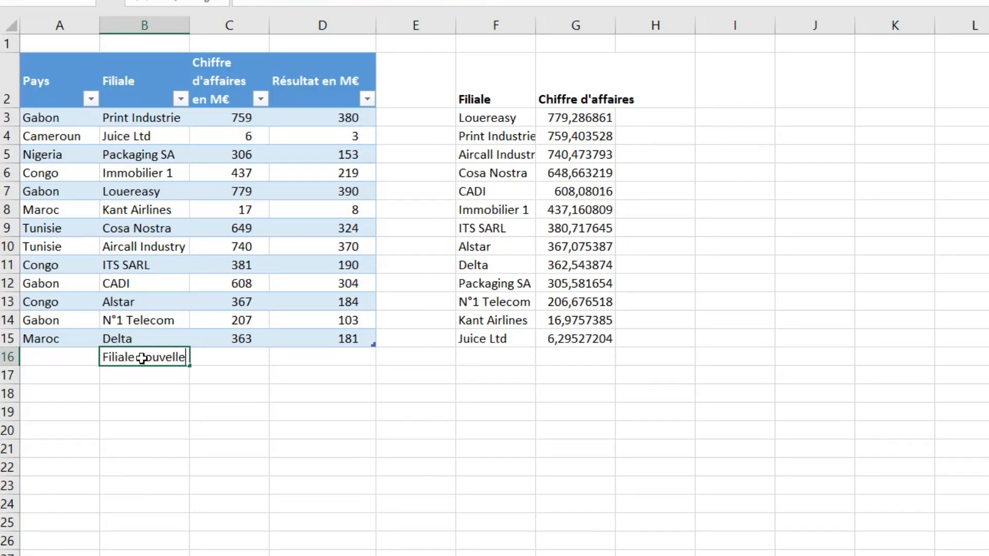
{"action": "key", "text": "Tab"}
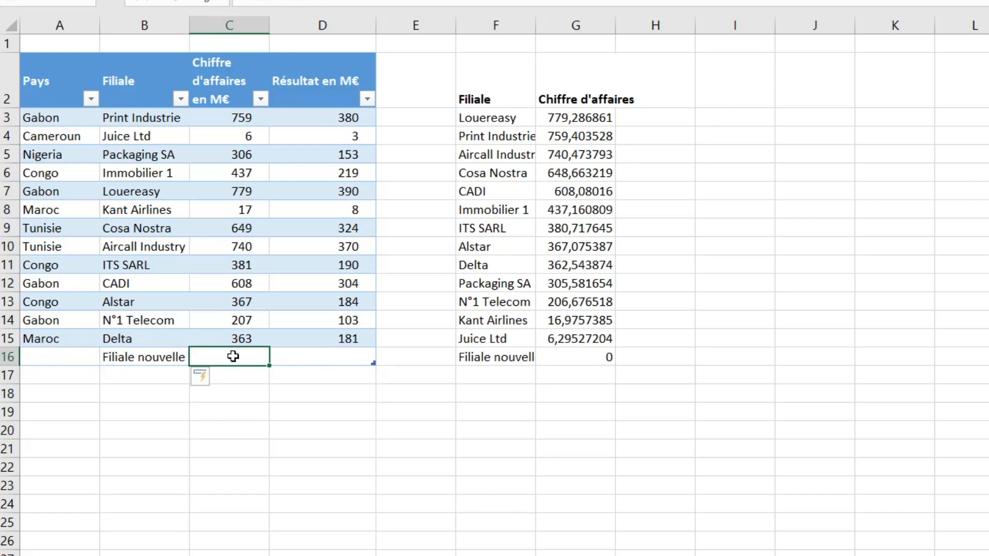
{"action": "double_click", "coordinate": [233, 356]}
{"action": "key", "text": "Return"}
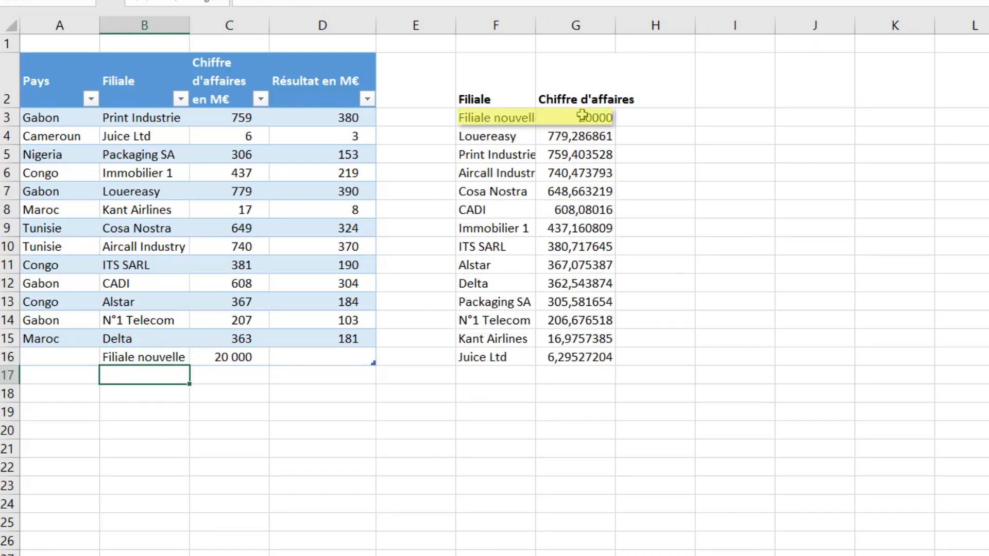
Format the sorted Chiffre d'affaires values in column G with thousands separators and no decimals, and widen column F to fit the names.
{"action": "left_click_drag", "start_coordinate": [582, 115], "coordinate": [585, 474]}
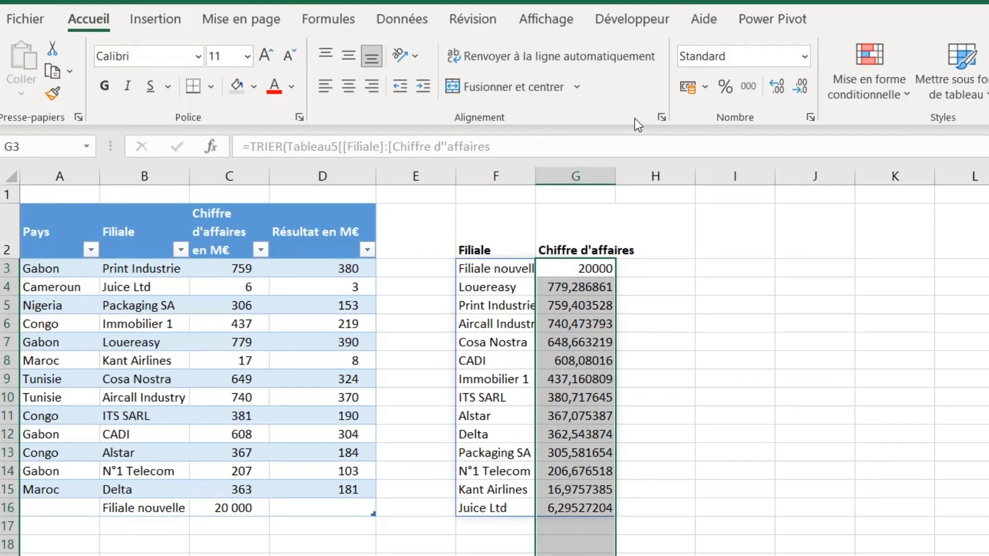
{"action": "left_click", "coordinate": [756, 91]}
{"action": "left_click", "coordinate": [801, 86]}
{"action": "left_click", "coordinate": [800, 86]}
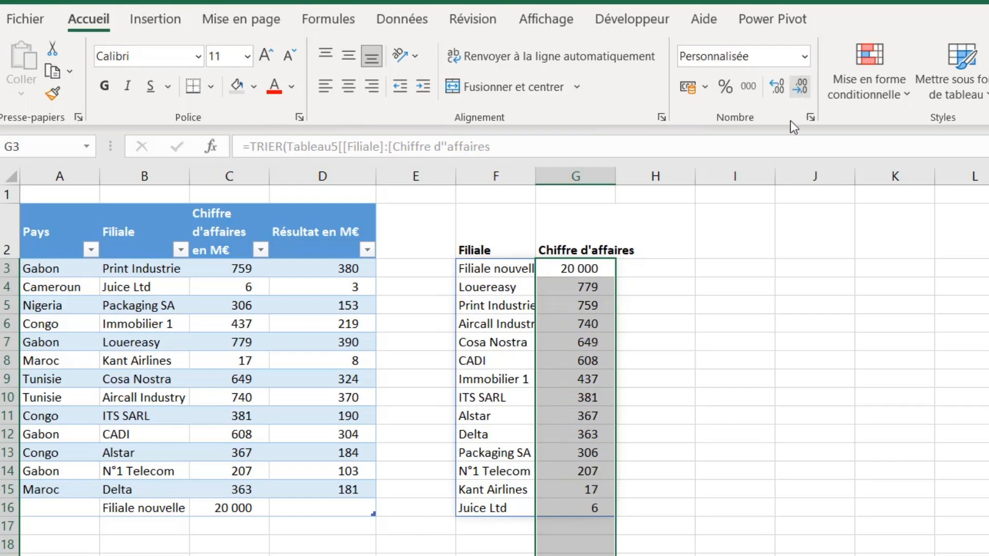
{"action": "left_click", "coordinate": [591, 360]}
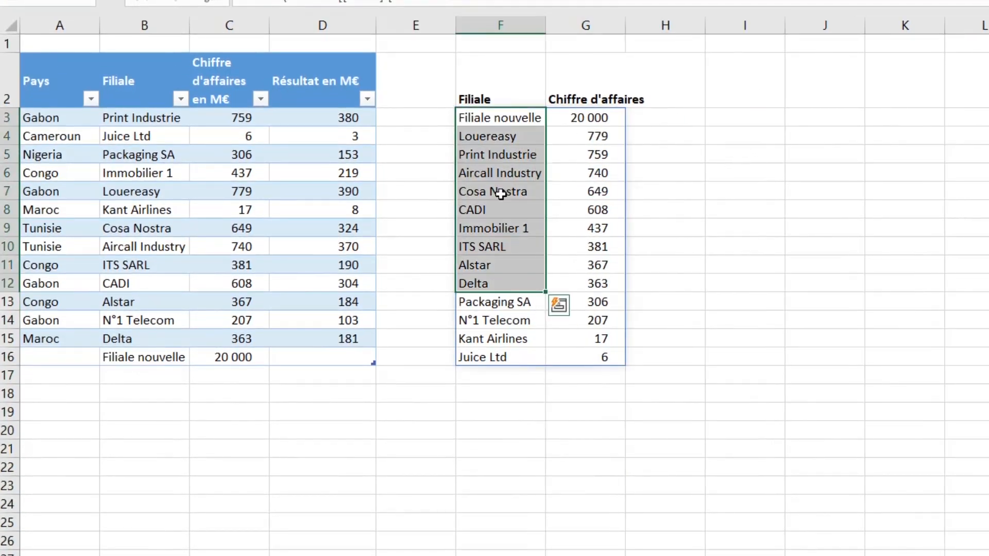
{"action": "left_click", "coordinate": [500, 227]}
{"action": "left_click_drag", "start_coordinate": [502, 118], "coordinate": [500, 366]}
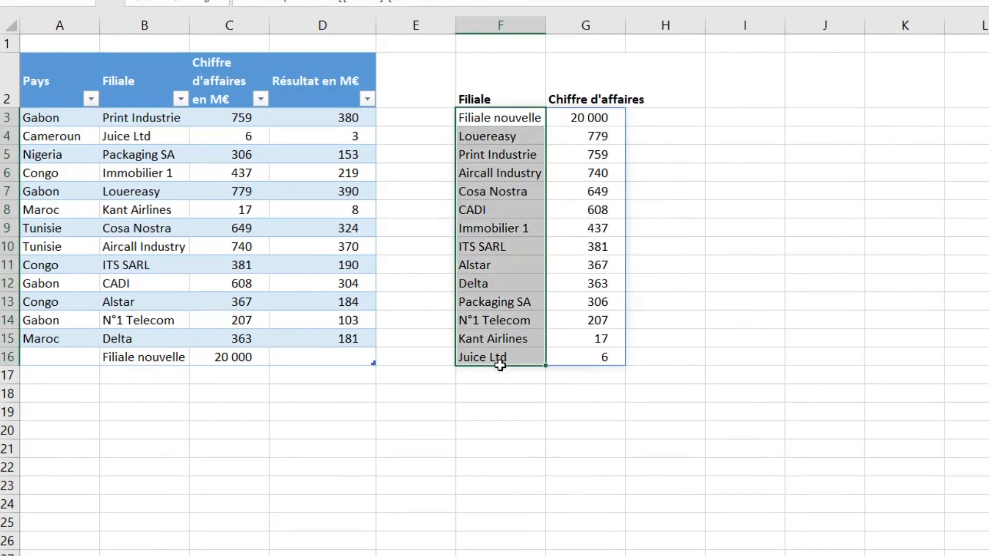
{"action": "left_click_drag", "start_coordinate": [587, 136], "coordinate": [597, 302]}
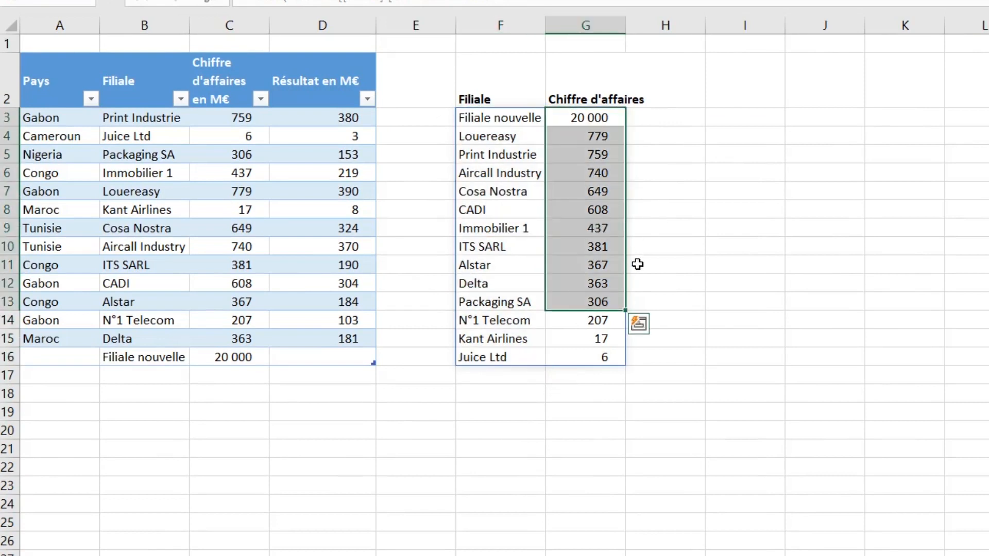
{"action": "left_click_drag", "start_coordinate": [503, 135], "coordinate": [497, 311]}
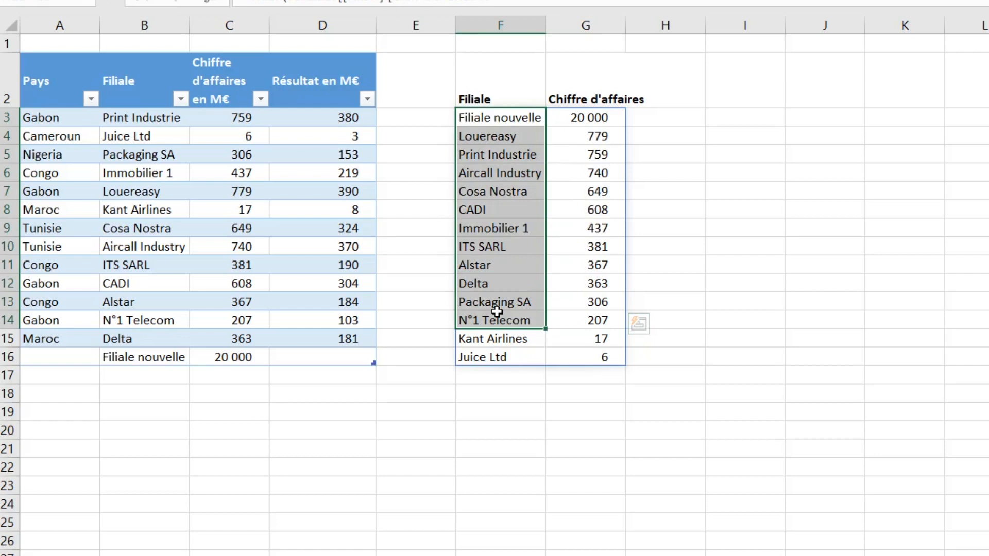
{"action": "left_click_drag", "start_coordinate": [608, 119], "coordinate": [608, 283]}
{"action": "left_click", "coordinate": [768, 122]}
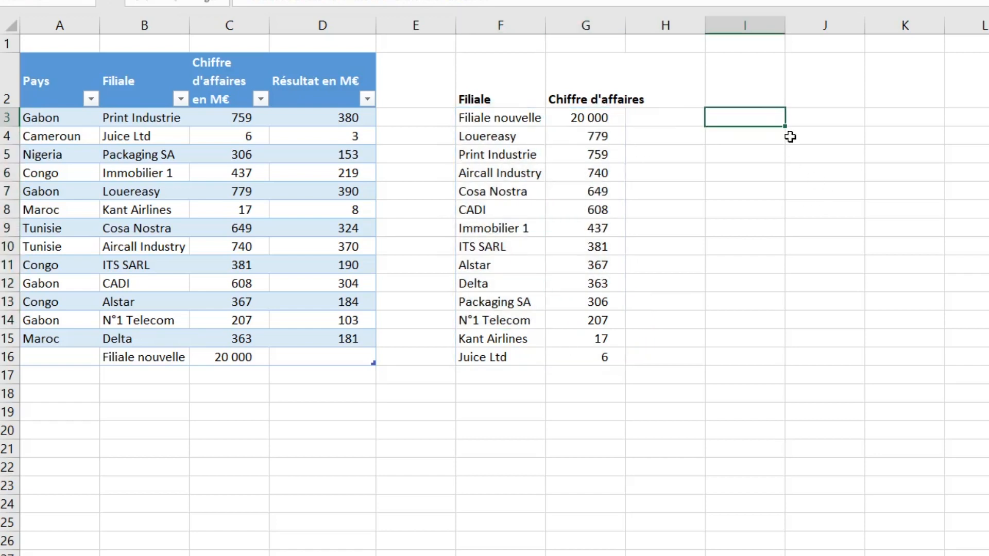
In J3, enter a TRIERPAR formula that sorts the table's Filiale column by Chiffre d'affaires en M€ in descending order (-1).
{"action": "left_click", "coordinate": [811, 120]}
{"action": "type", "text": "="}
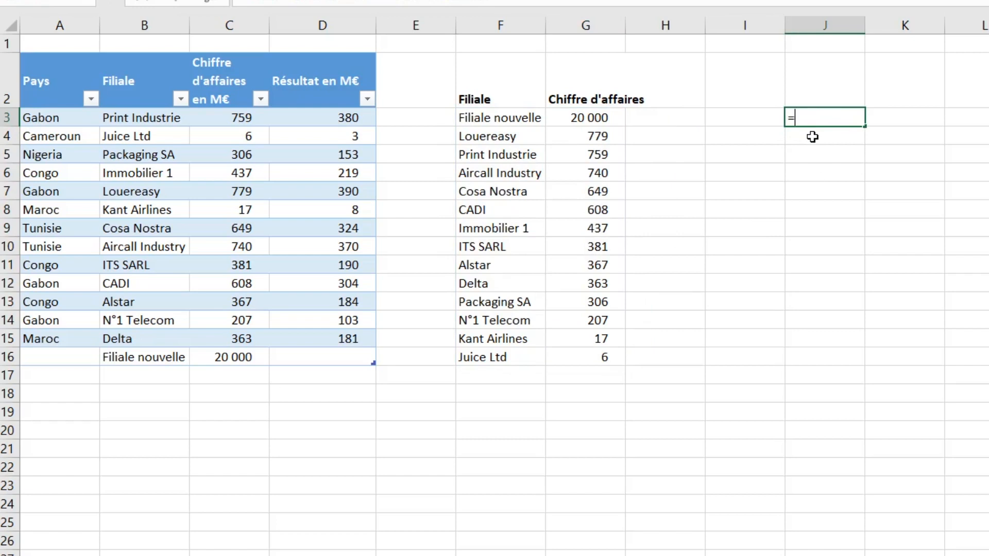
{"action": "type", "text": "trier"}
{"action": "key", "text": "Down"}
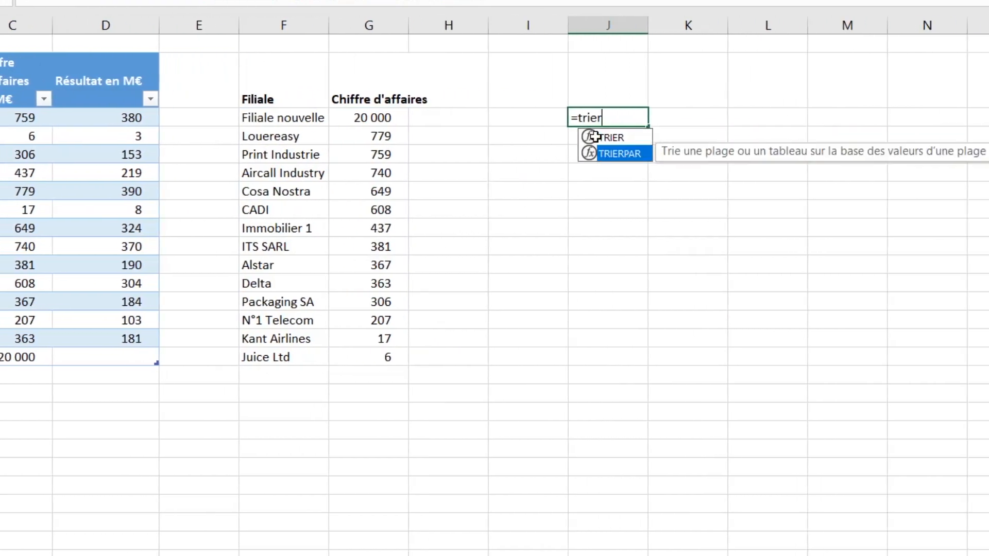
{"action": "key", "text": "Tab"}
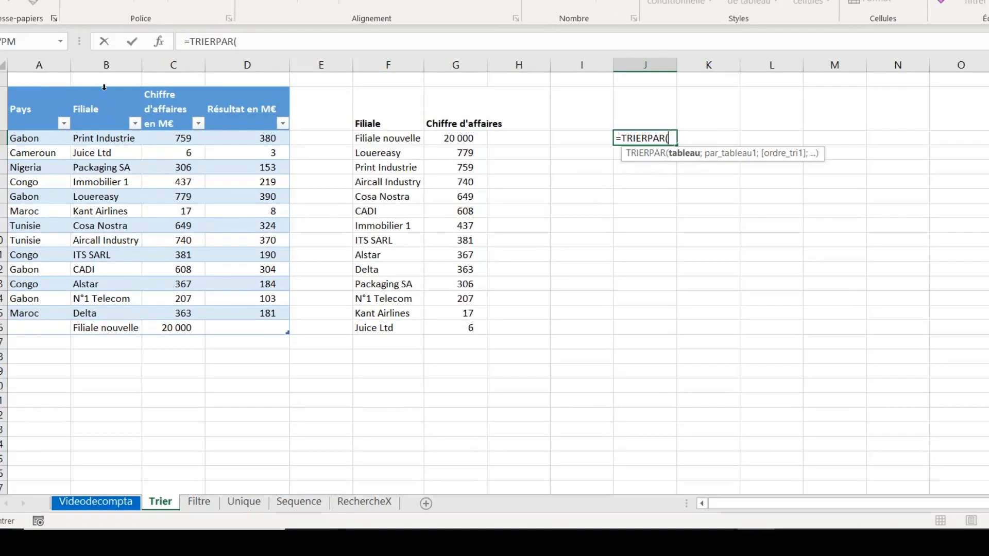
{"action": "left_click", "coordinate": [104, 87]}
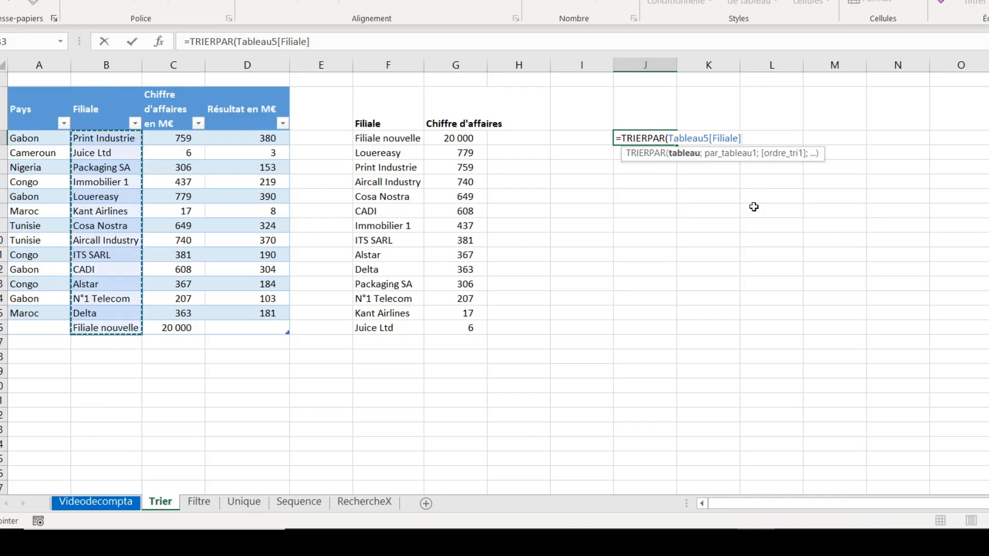
{"action": "type", "text": ";"}
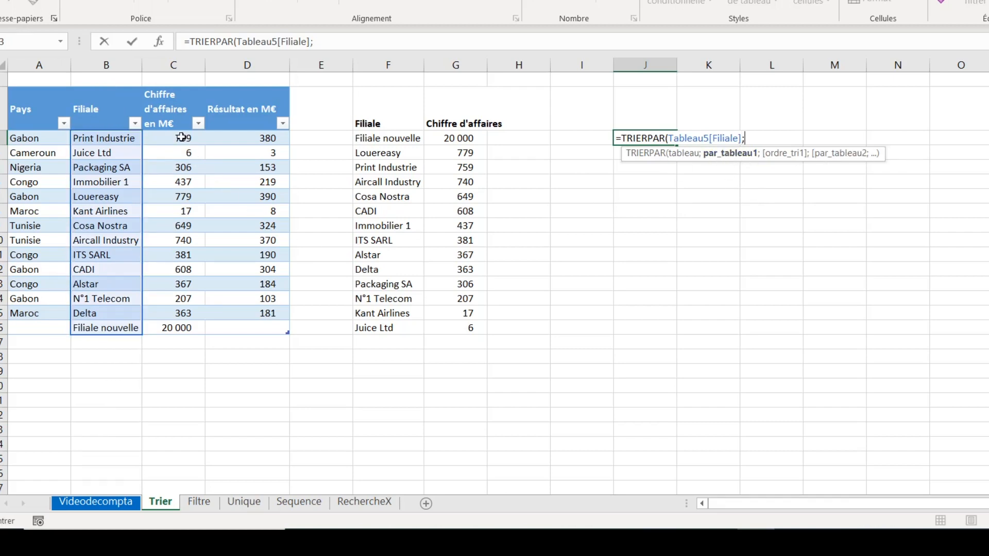
{"action": "left_click", "coordinate": [172, 90]}
{"action": "type", "text": ";"}
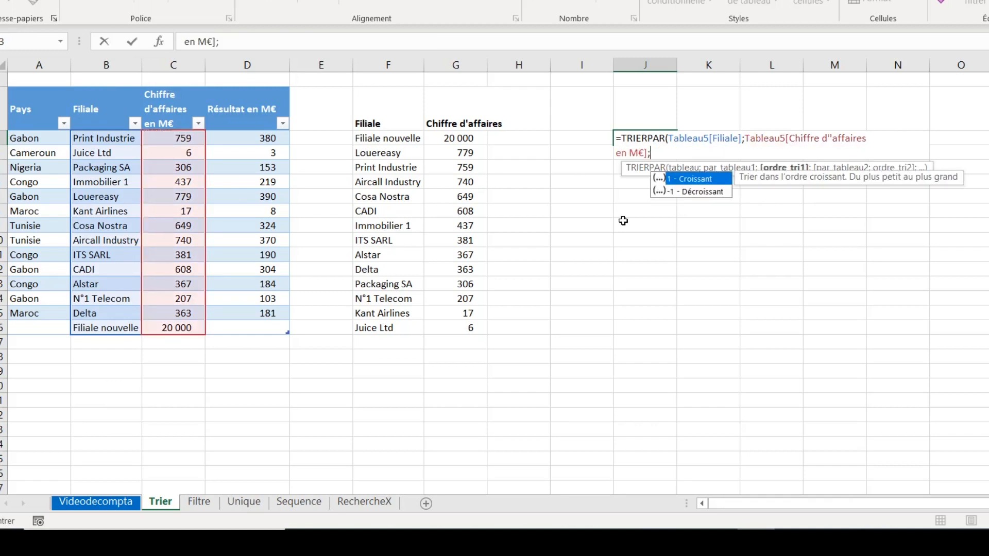
{"action": "double_click", "coordinate": [700, 193]}
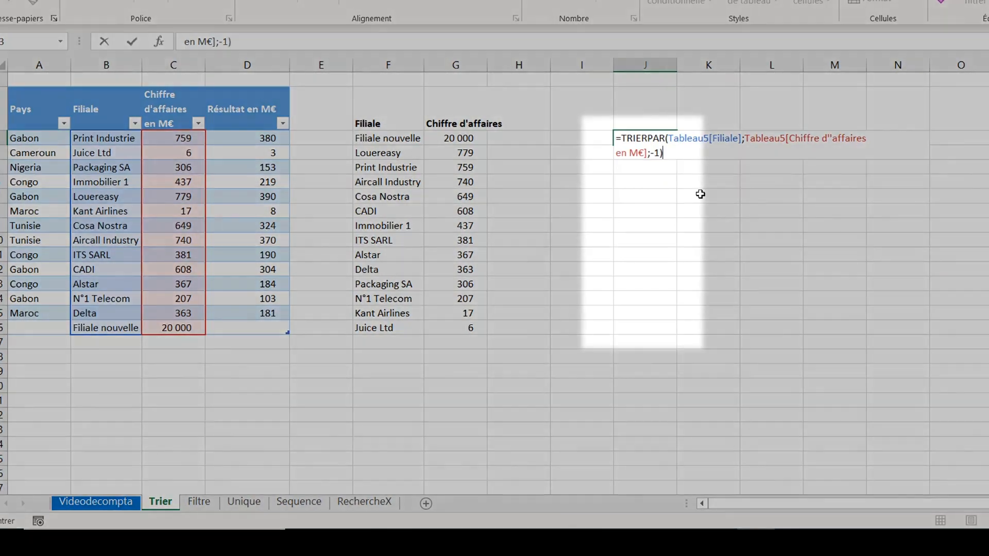
{"action": "key", "text": "Return"}
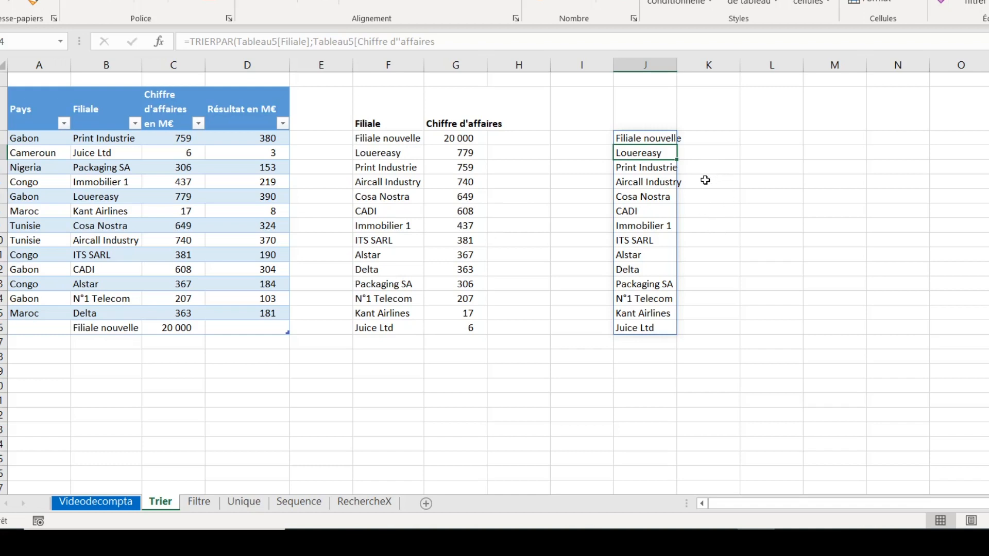
In L3, enter a TRIER formula on the whole table Tableau5, without any sort index or order.
{"action": "left_click", "coordinate": [778, 136]}
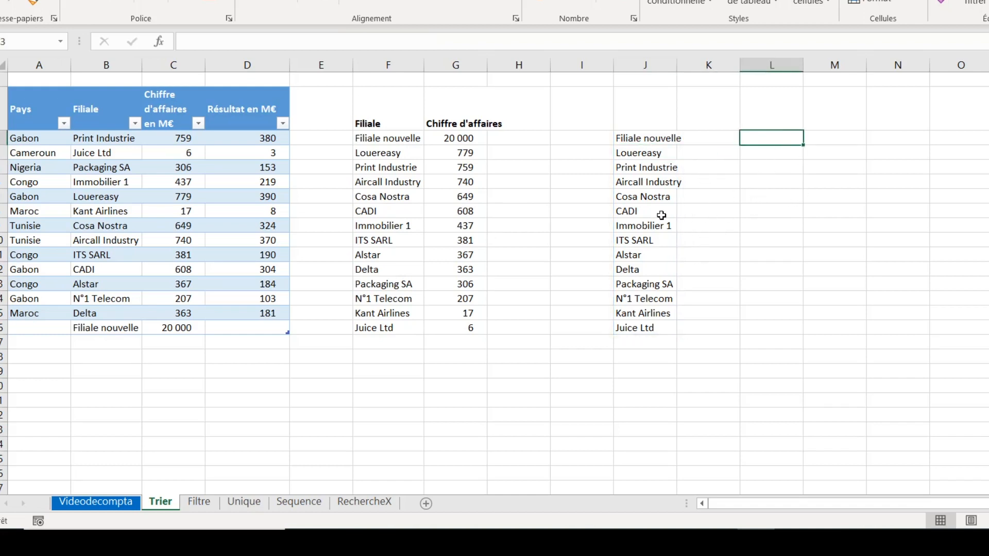
{"action": "type", "text": "tri"}
{"action": "type", "text": "="}
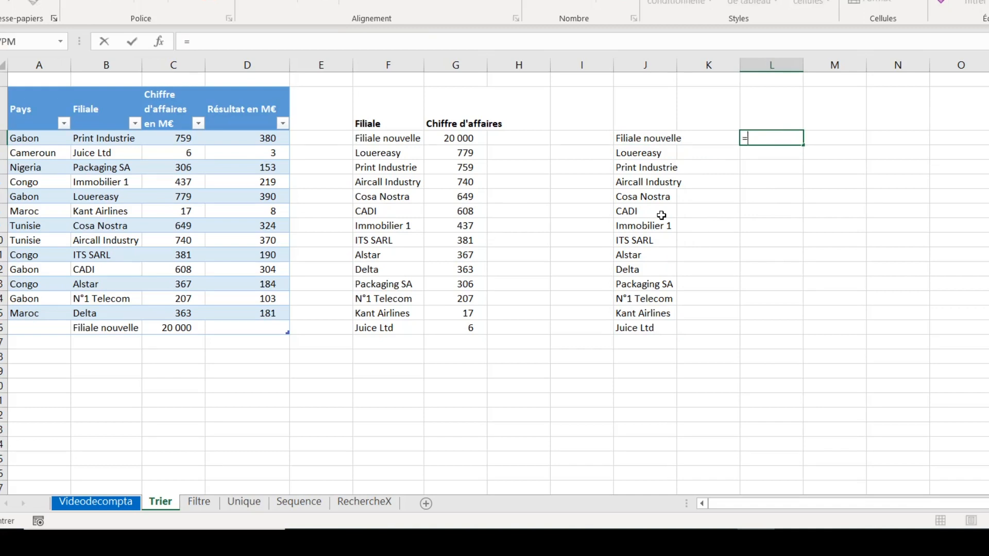
{"action": "type", "text": "trie"}
{"action": "key", "text": "Tab"}
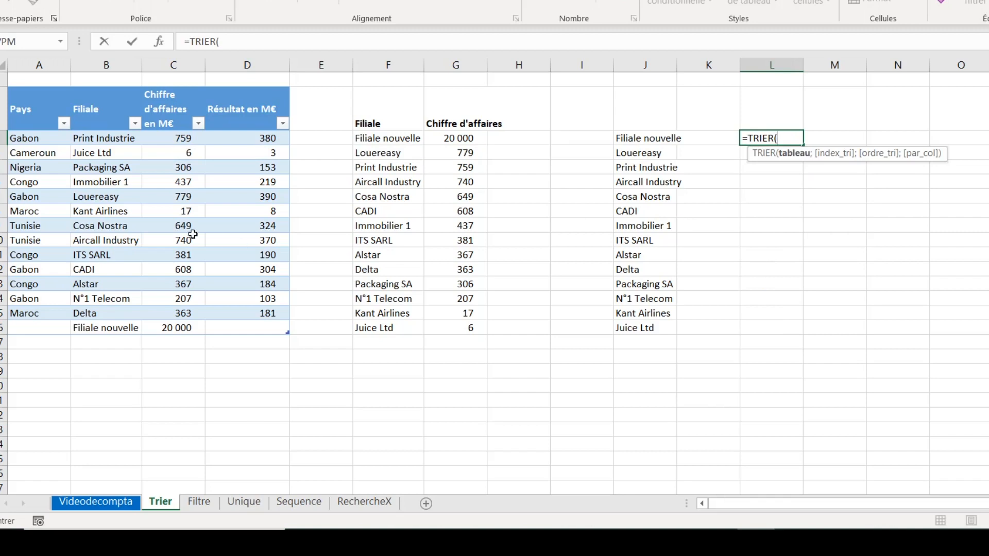
{"action": "left_click", "coordinate": [9, 82]}
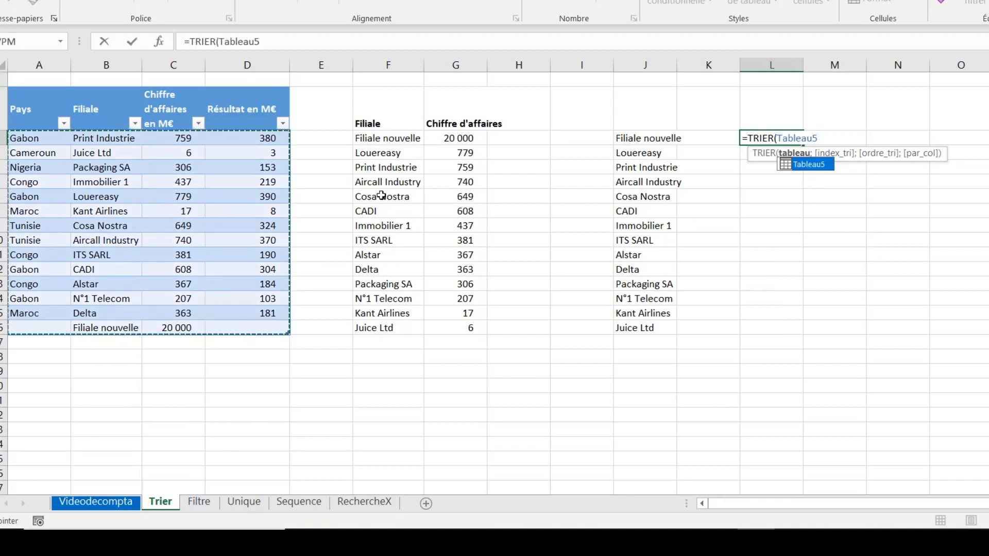
{"action": "type", "text": ")"}
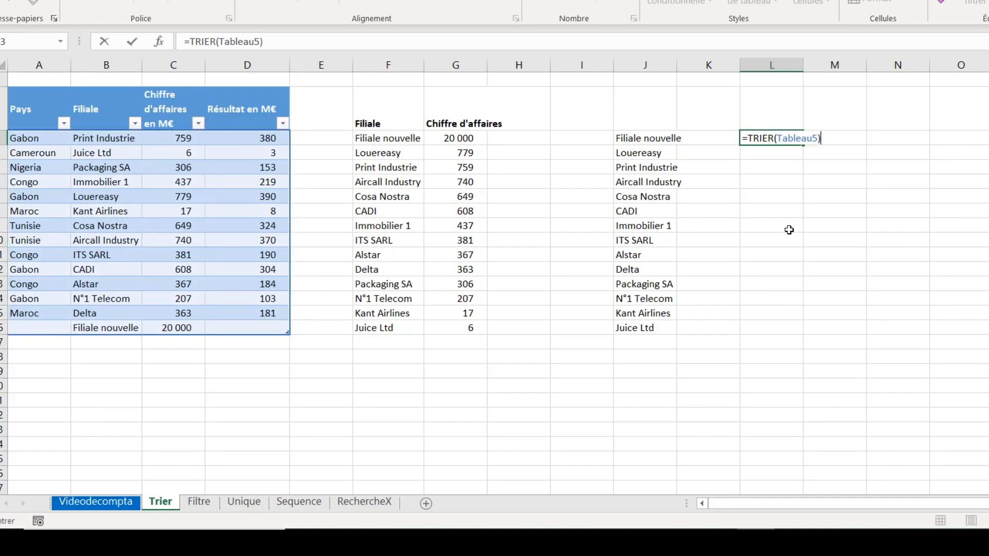
{"action": "key", "text": "Return"}
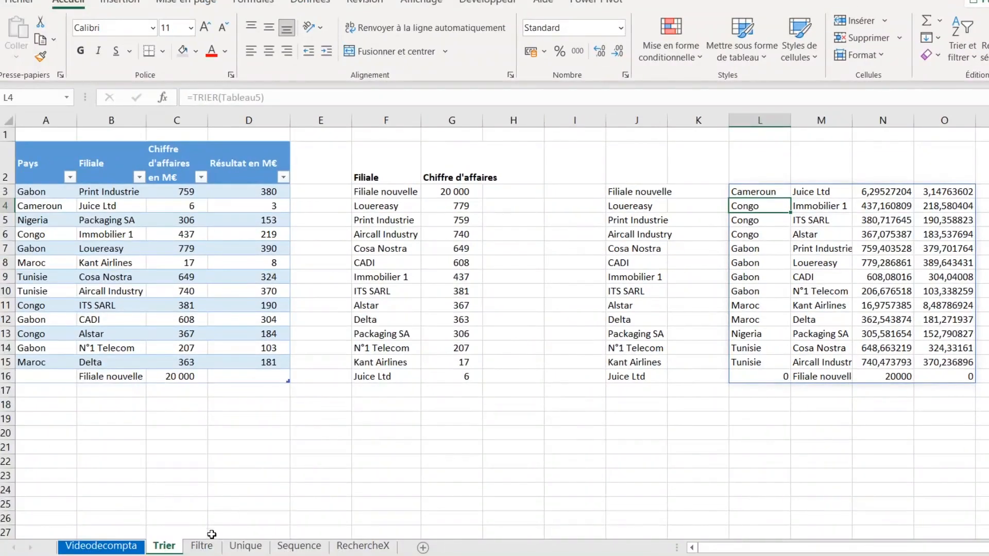
Open the Filtre sheet and look over its subsidiary table and the empty Filiale and Résultat columns.
{"action": "left_click", "coordinate": [203, 545]}
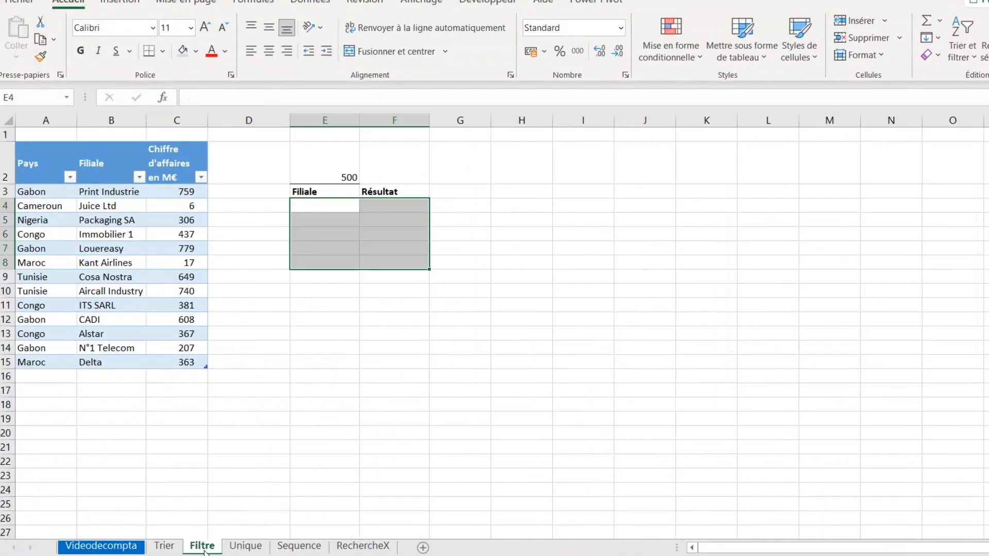
{"action": "left_click", "coordinate": [392, 206]}
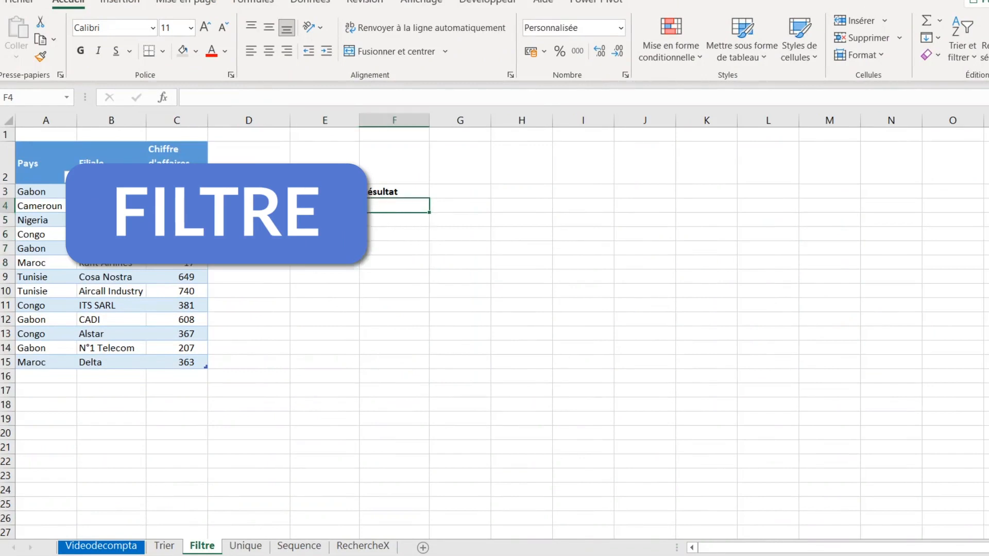
{"action": "left_click", "coordinate": [328, 205]}
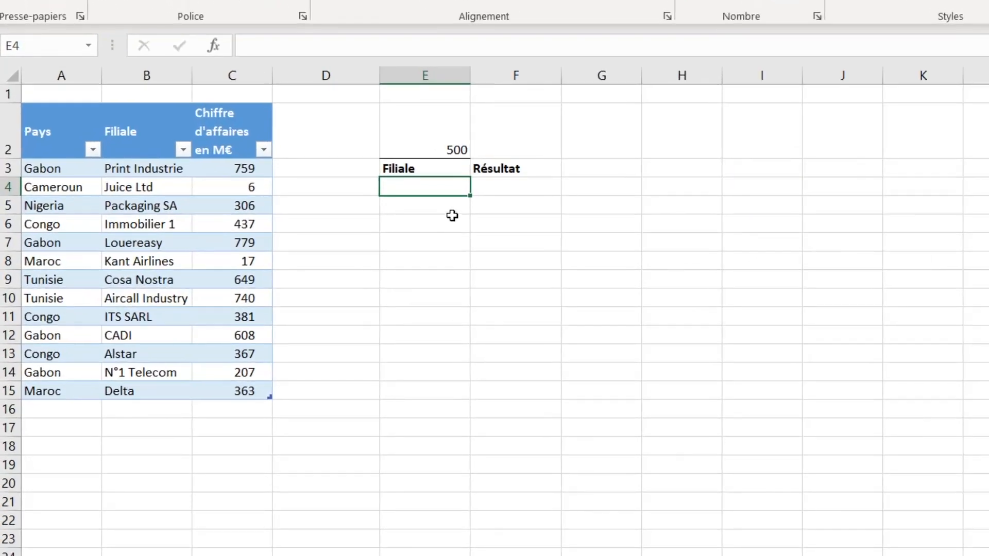
{"action": "left_click_drag", "start_coordinate": [58, 154], "coordinate": [229, 371]}
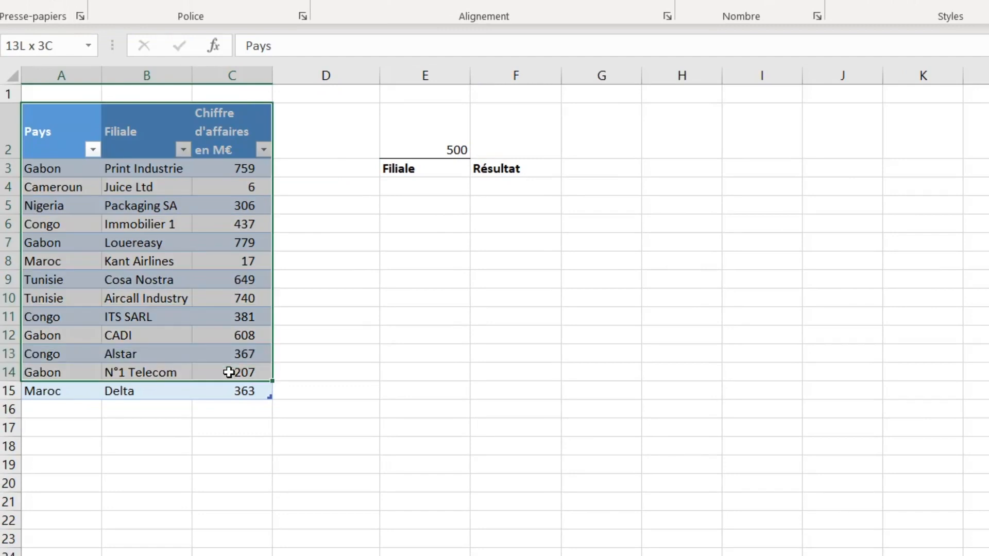
{"action": "left_click", "coordinate": [227, 206]}
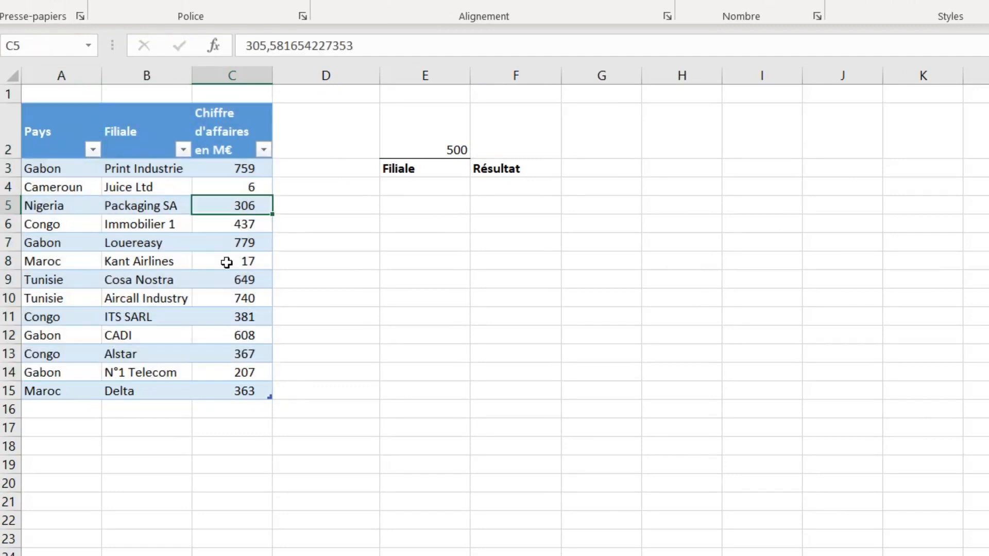
{"action": "left_click", "coordinate": [436, 197]}
{"action": "left_click_drag", "start_coordinate": [438, 185], "coordinate": [427, 327]}
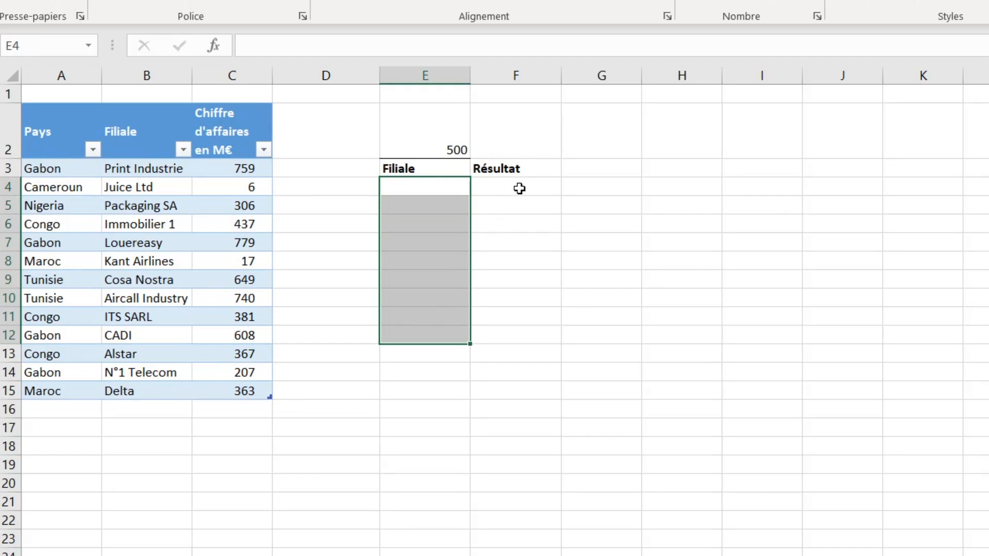
{"action": "left_click_drag", "start_coordinate": [519, 189], "coordinate": [515, 315]}
Move the threshold value 500 from E2 to F2, above the Résultat heading.
{"action": "left_click", "coordinate": [466, 152]}
{"action": "left_click_drag", "start_coordinate": [469, 146], "coordinate": [506, 155]}
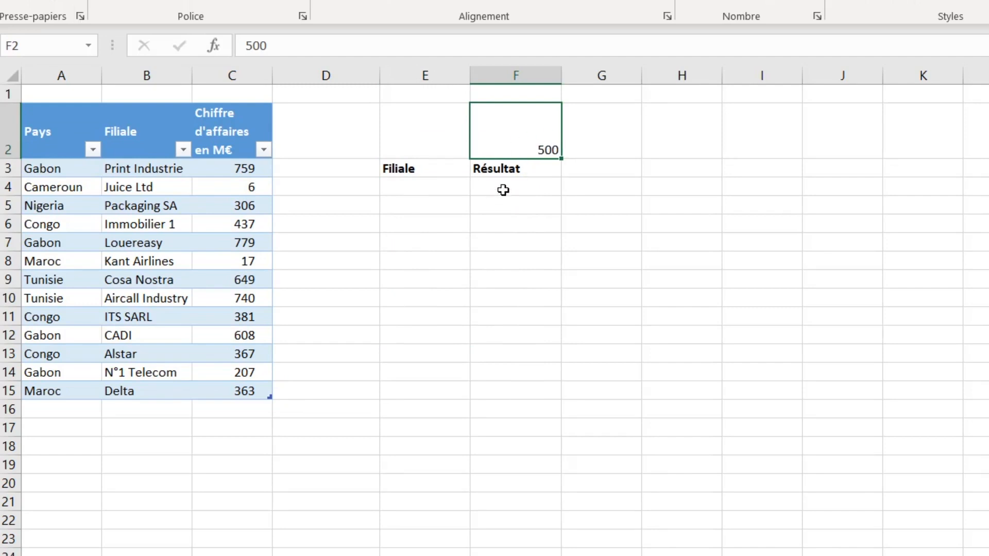
{"action": "left_click_drag", "start_coordinate": [424, 190], "coordinate": [441, 325]}
{"action": "left_click", "coordinate": [523, 191]}
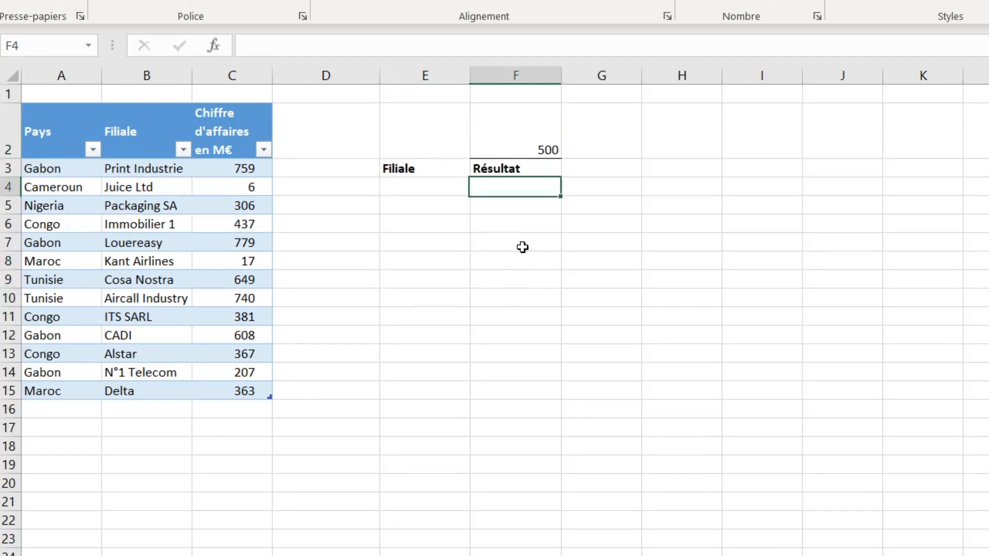
{"action": "left_click", "coordinate": [523, 316], "text": "shift"}
In E4, enter a FILTRE formula on the Filiale and Chiffre d'affaires columns, keeping rows whose Chiffre d'affaires is greater than F2.
{"action": "left_click", "coordinate": [407, 193]}
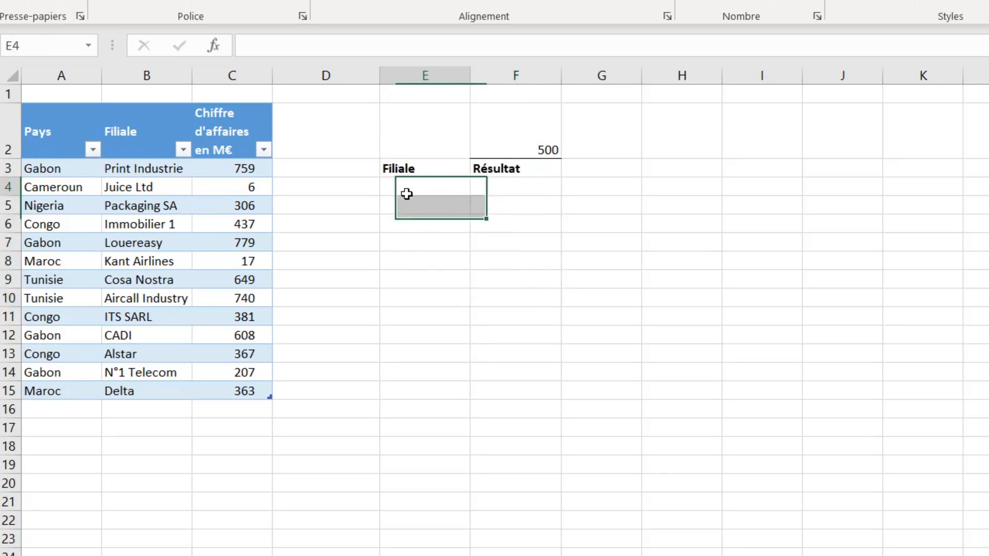
{"action": "type", "text": "=filtr"}
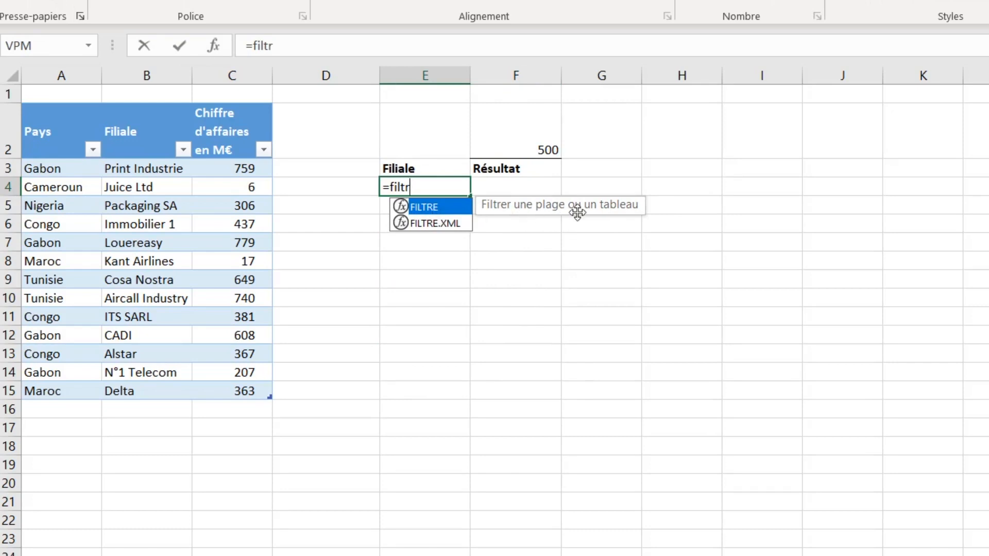
{"action": "key", "text": "Tab"}
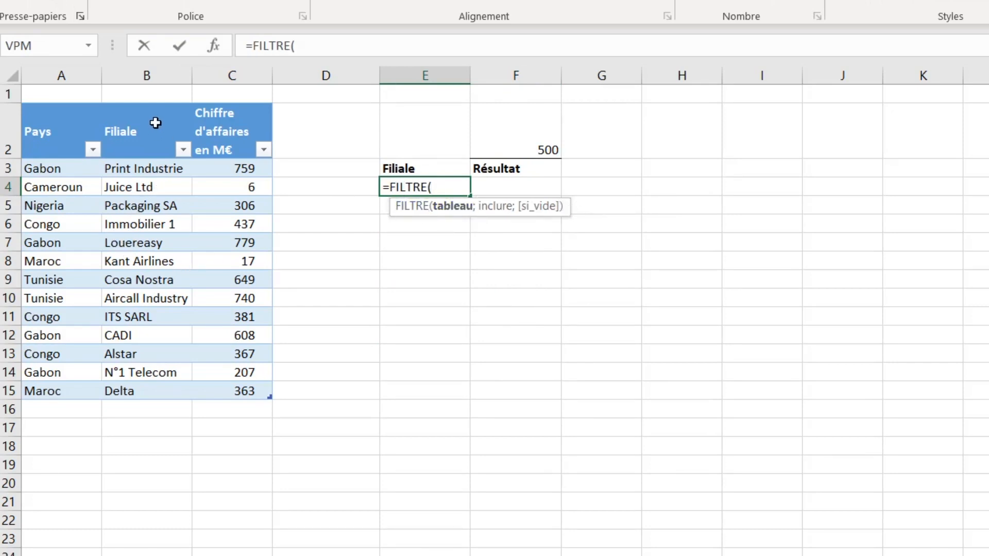
{"action": "left_click_drag", "start_coordinate": [157, 109], "coordinate": [234, 114]}
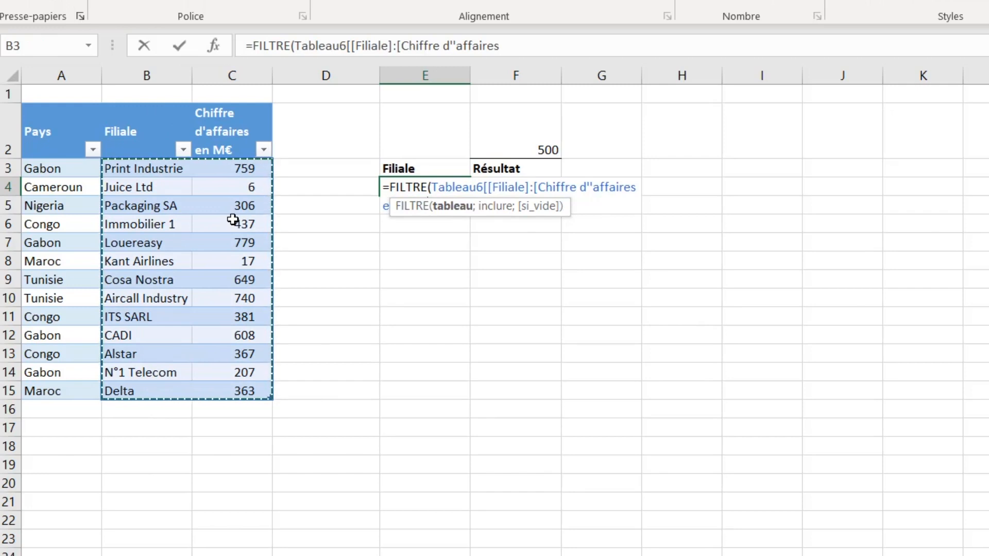
{"action": "type", "text": ";"}
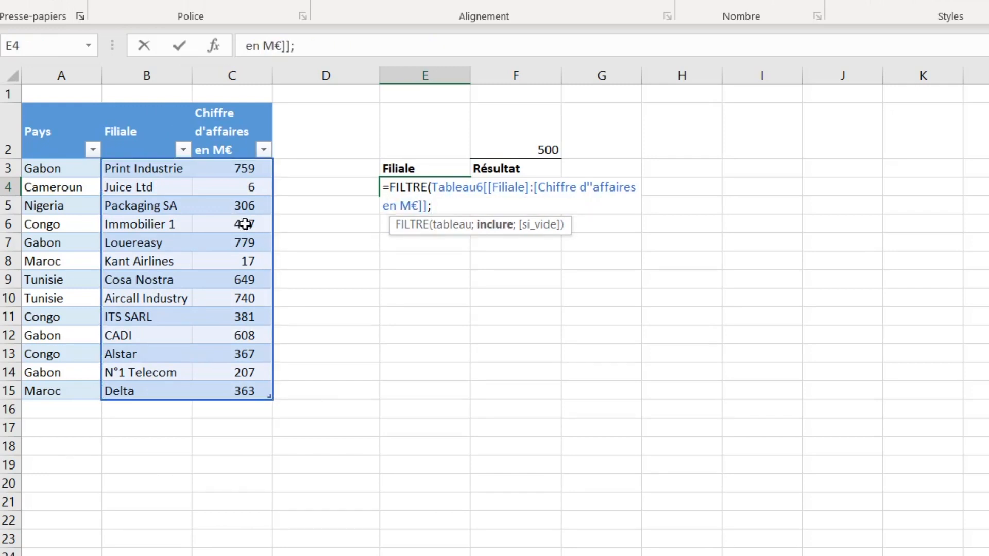
{"action": "left_click", "coordinate": [234, 108]}
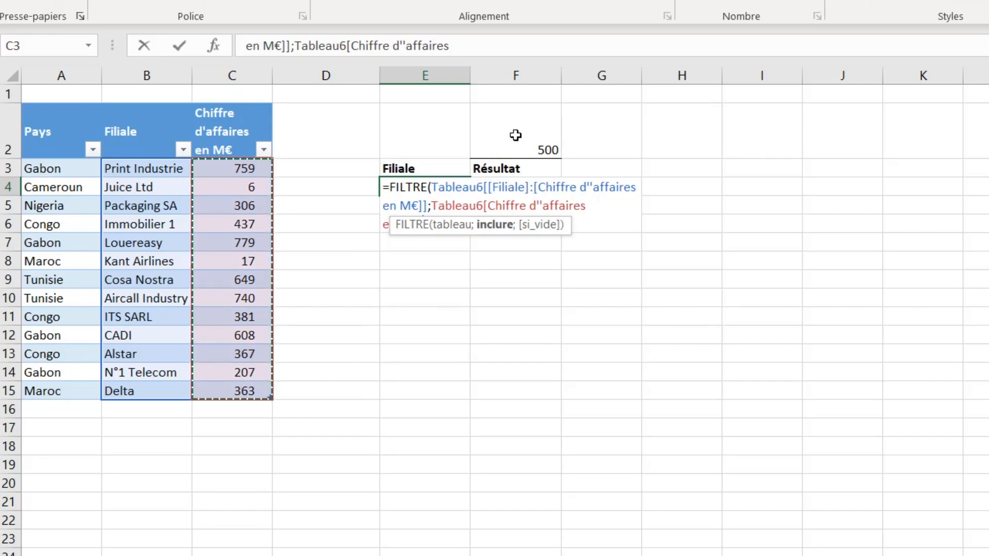
{"action": "type", "text": ">"}
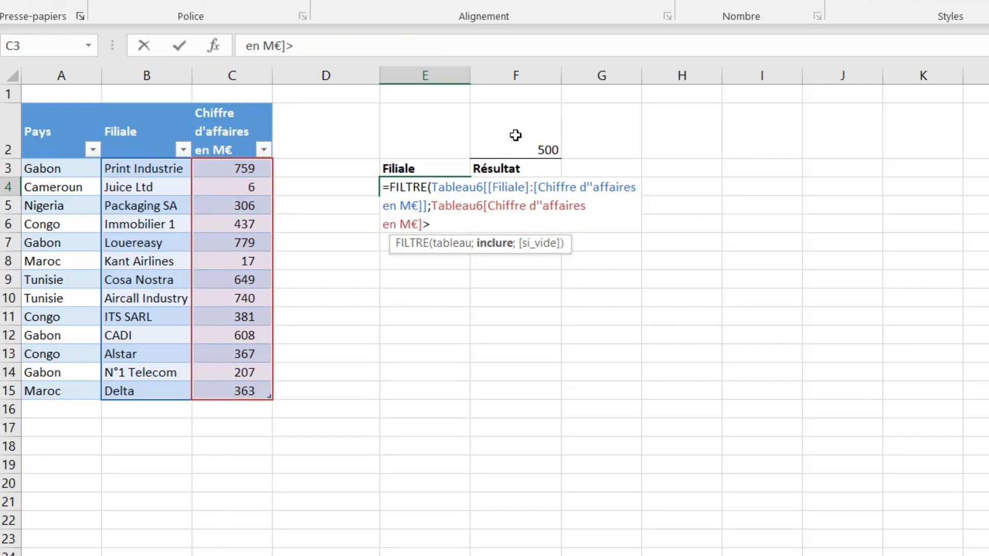
{"action": "left_click", "coordinate": [514, 145]}
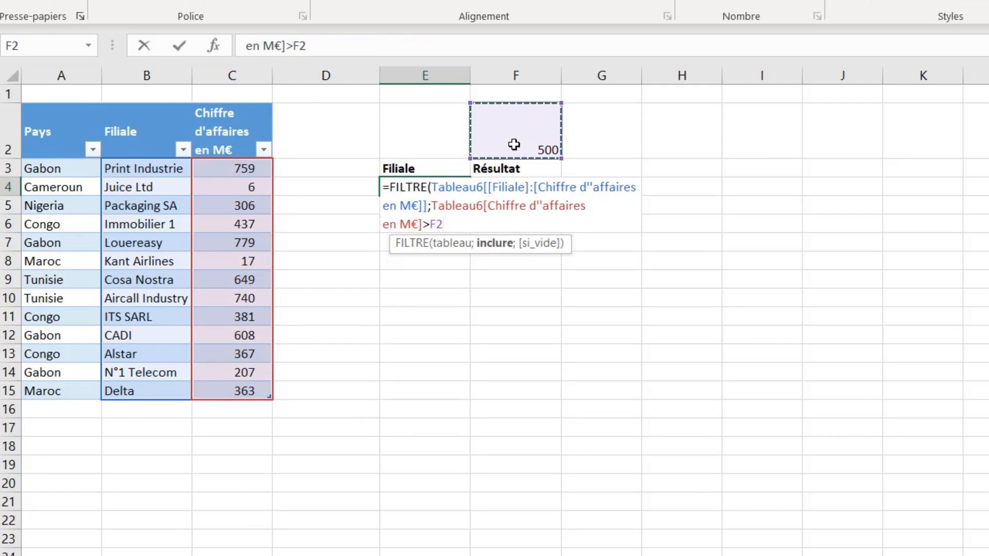
{"action": "type", "text": ")"}
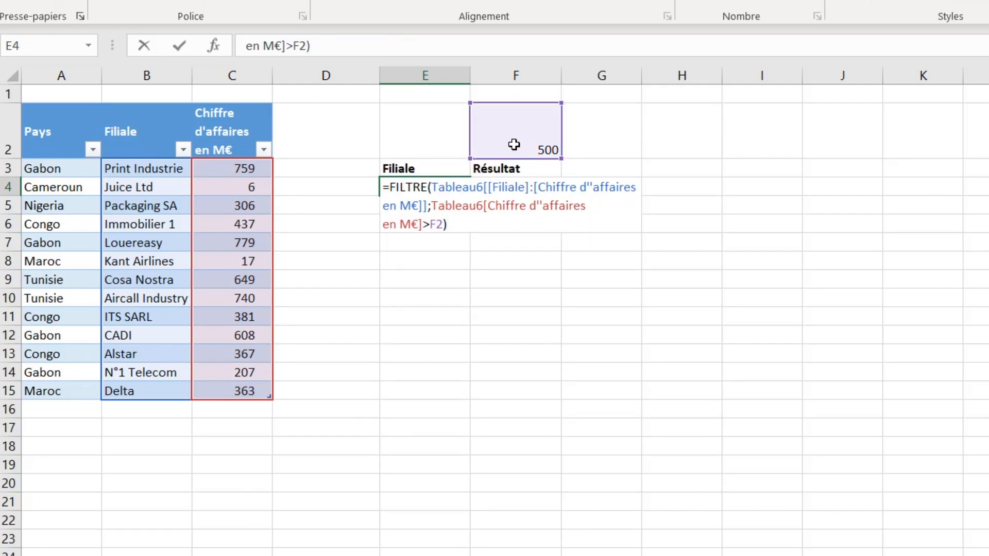
{"action": "key", "text": "Return"}
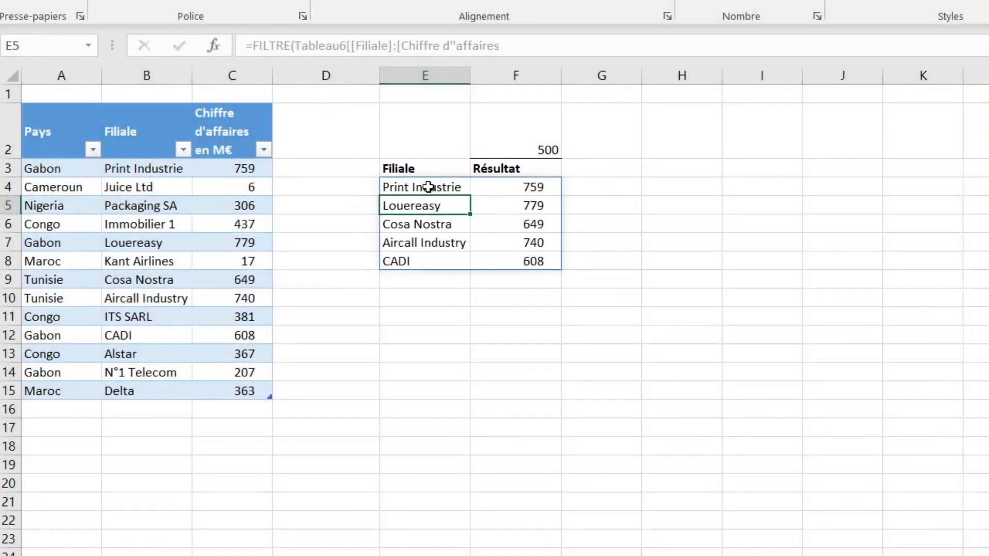
{"action": "left_click_drag", "start_coordinate": [426, 187], "coordinate": [428, 249]}
{"action": "left_click_drag", "start_coordinate": [530, 186], "coordinate": [531, 258]}
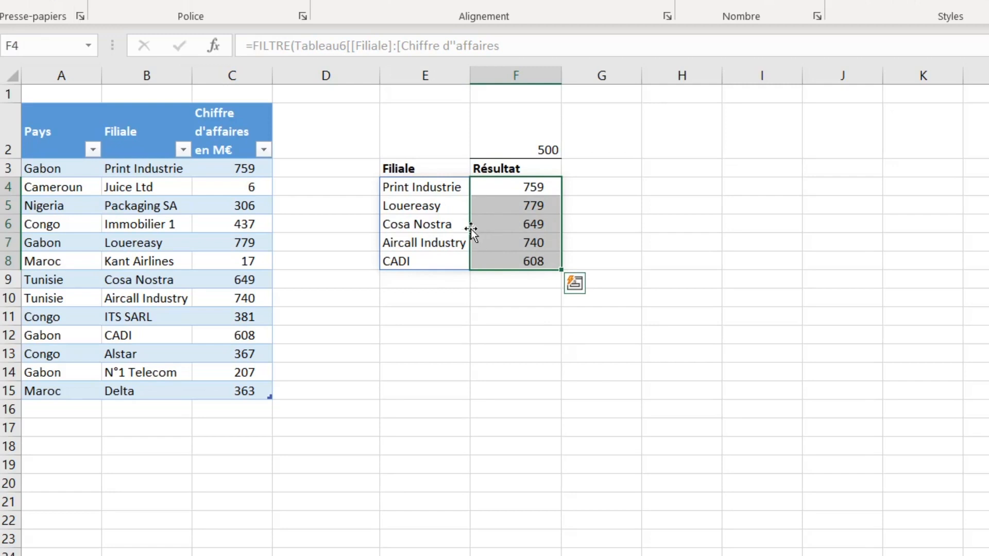
{"action": "left_click", "coordinate": [441, 224]}
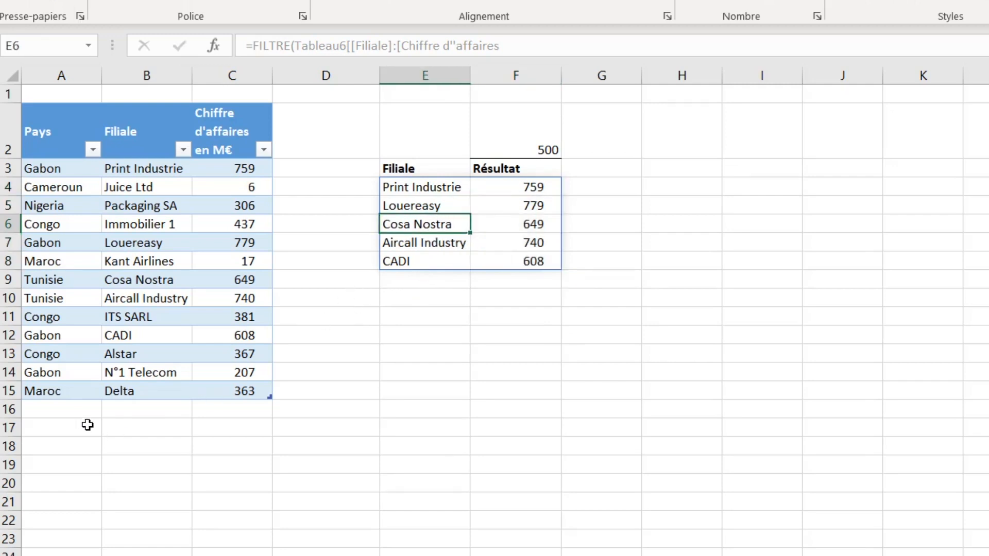
Add a row below the subsidiary table with Pays Nouveau pays, Filiale Nouvelle Filiale and Chiffre d'affaires 10000.
{"action": "left_click", "coordinate": [150, 415]}
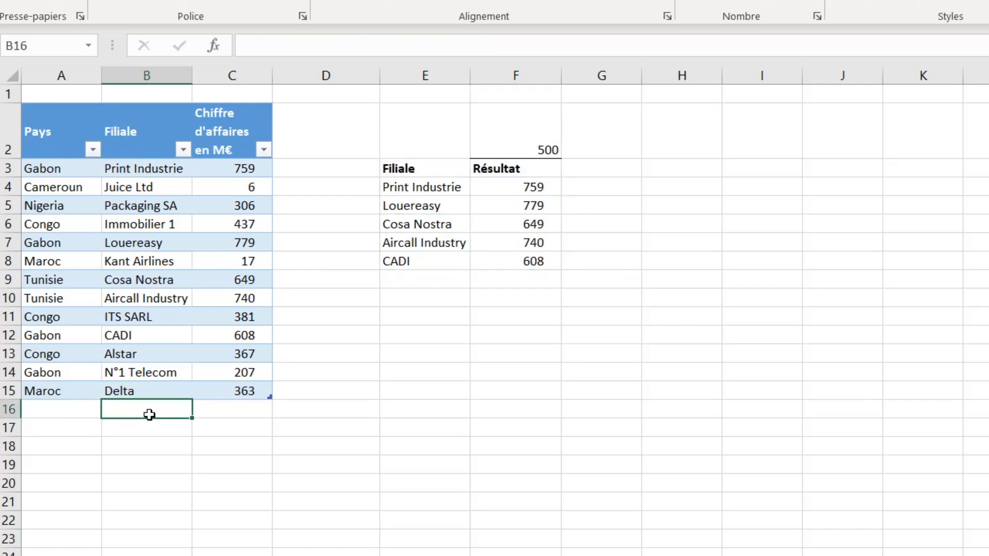
{"action": "type", "text": "Nouvelle Filial"}
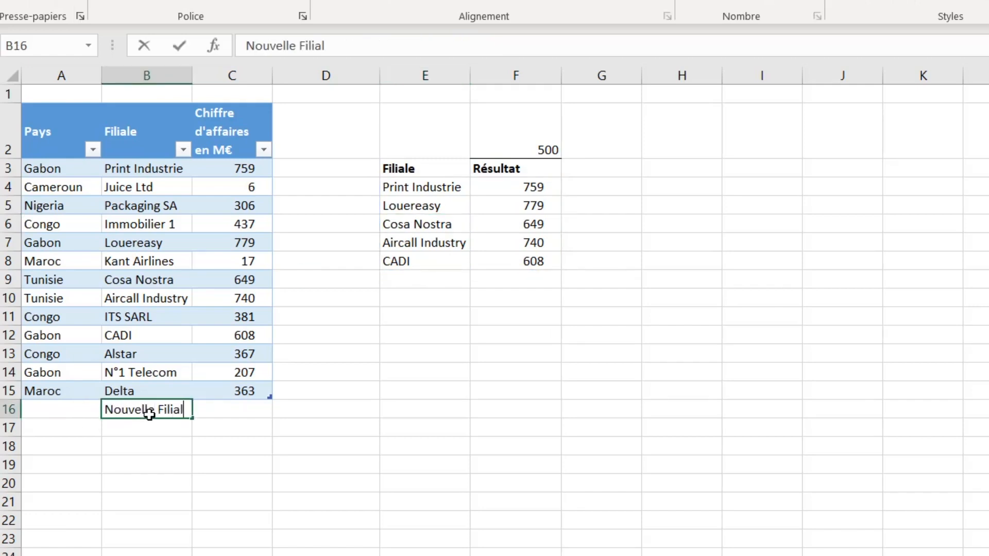
{"action": "type", "text": "e"}
{"action": "key", "text": "Return"}
{"action": "left_click", "coordinate": [71, 411]}
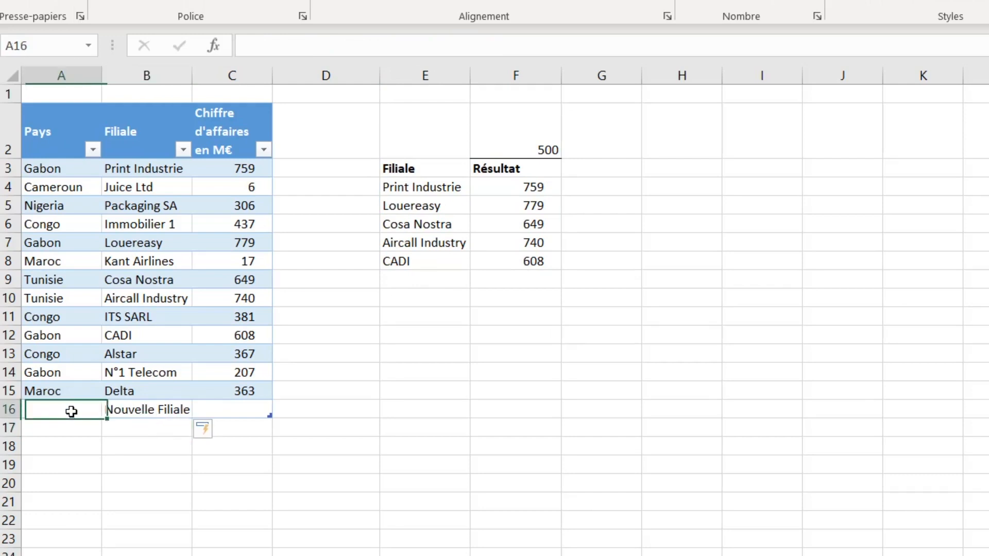
{"action": "type", "text": "Nouveau pay"}
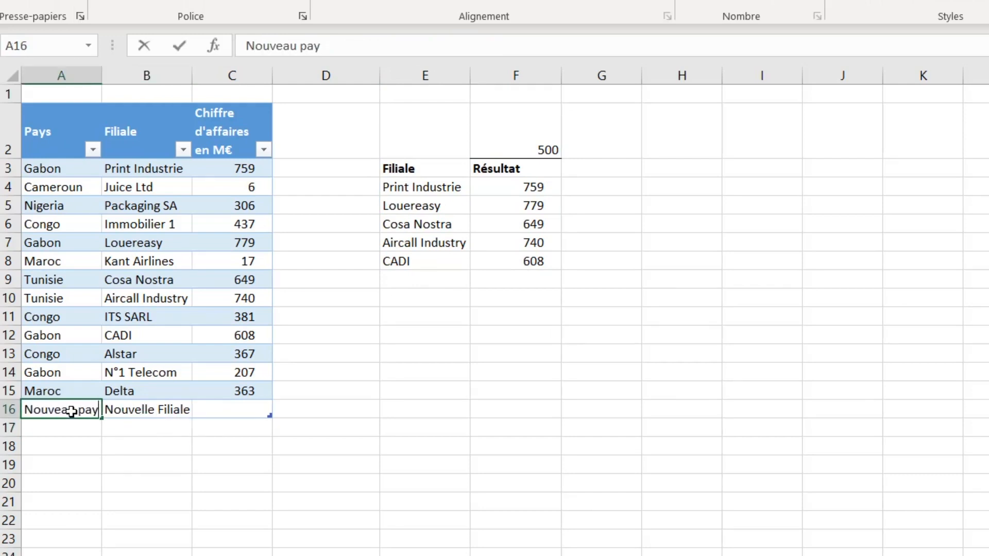
{"action": "type", "text": "s"}
{"action": "key", "text": "Tab"}
{"action": "key", "text": "Tab"}
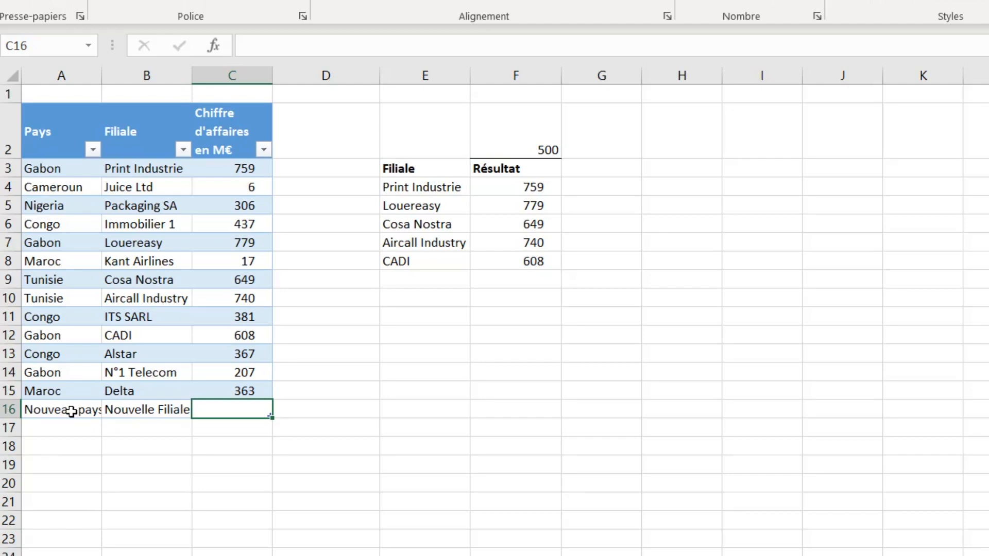
{"action": "type", "text": "10000"}
{"action": "key", "text": "Return"}
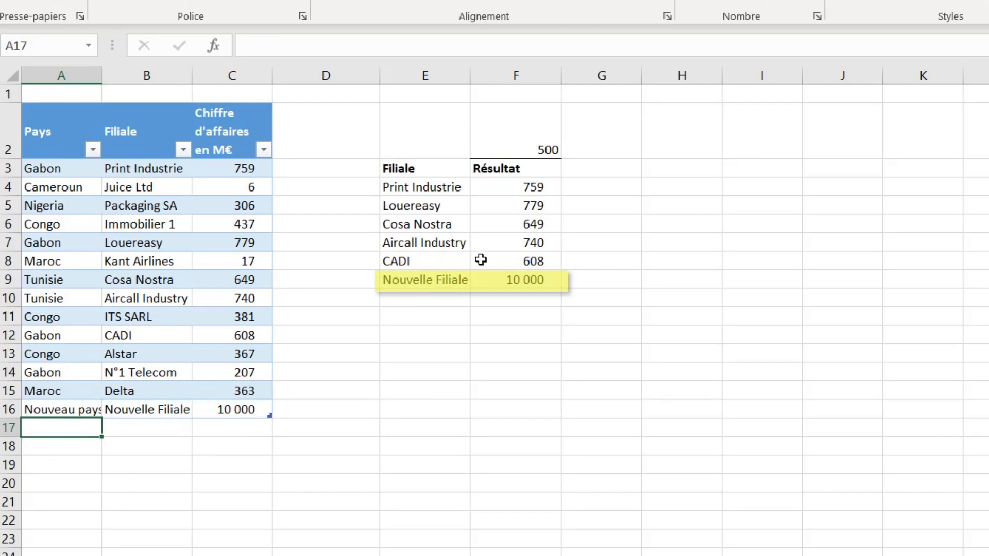
Examine the range returned by the FILTRE formula under Filiale and Résultat, down to its last row.
{"action": "left_click_drag", "start_coordinate": [448, 188], "coordinate": [493, 282]}
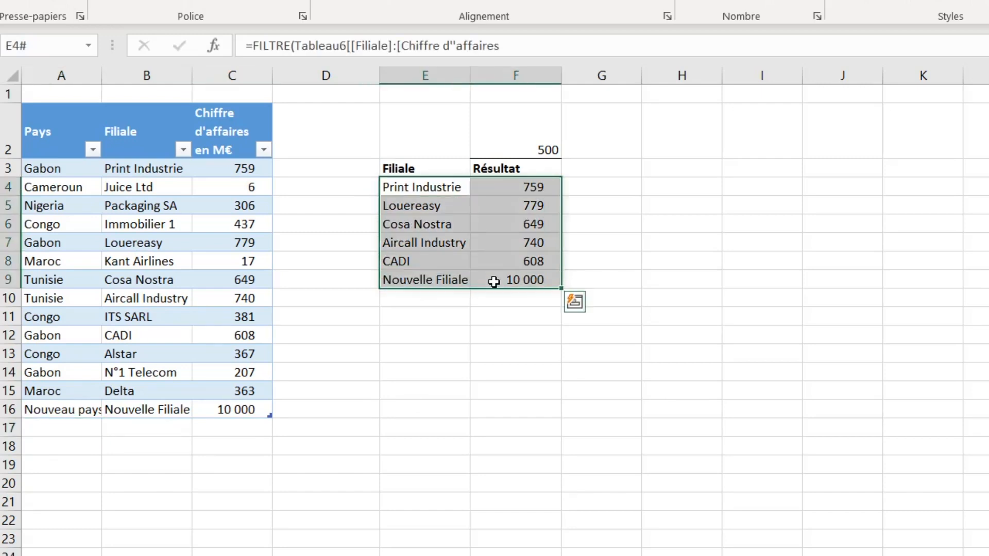
{"action": "left_click_drag", "start_coordinate": [441, 189], "coordinate": [530, 298]}
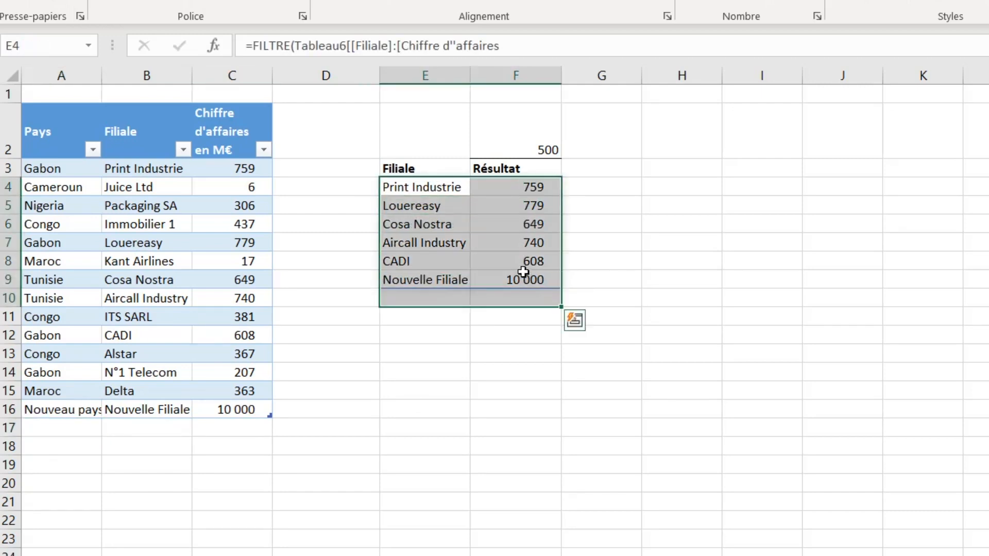
{"action": "left_click", "coordinate": [546, 294]}
{"action": "left_click", "coordinate": [612, 274]}
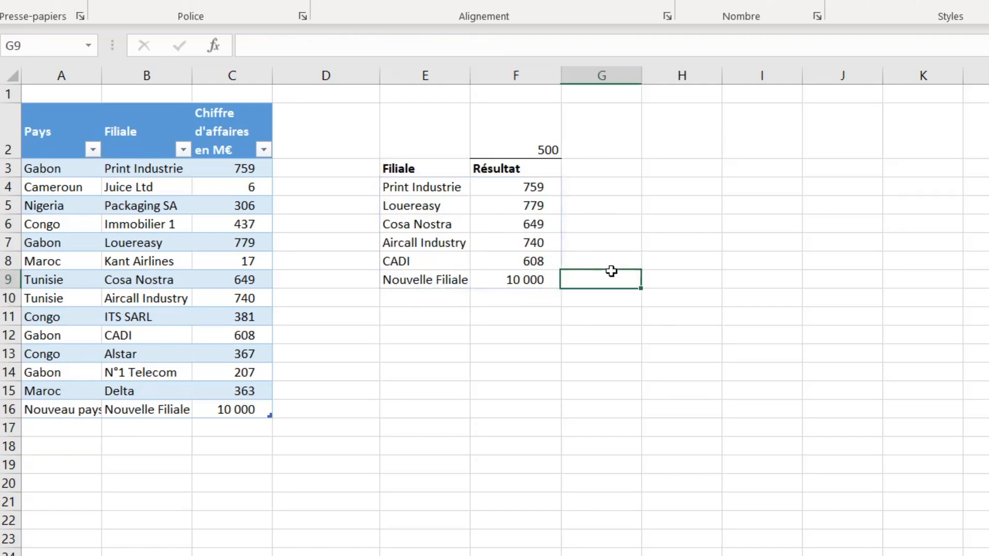
{"action": "left_click", "coordinate": [536, 278]}
{"action": "left_click", "coordinate": [617, 204]}
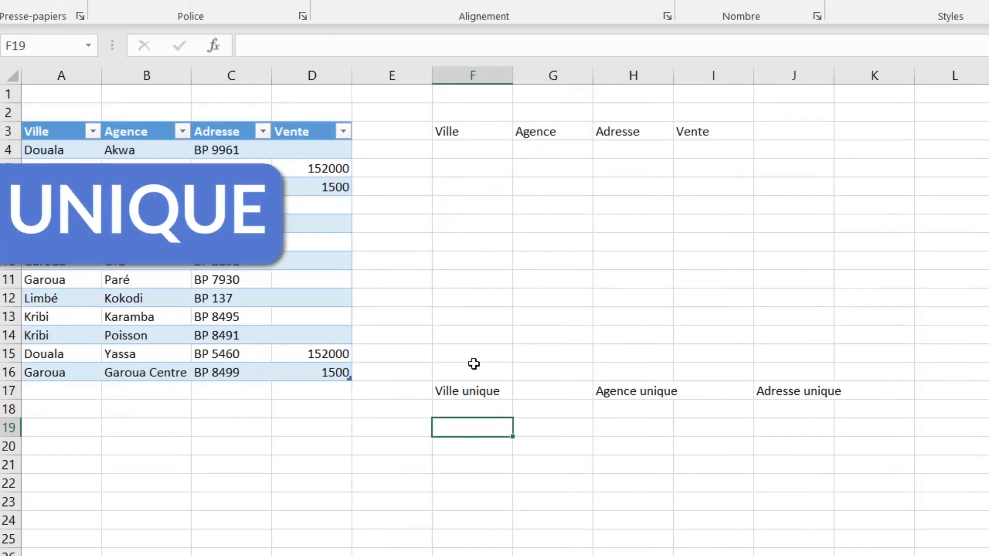
Look over the Ville, Agence, Adresse and Vente table on the UNIQUE sheet and the empty result area beside it.
{"action": "left_click", "coordinate": [474, 316]}
{"action": "left_click", "coordinate": [474, 279]}
{"action": "left_click", "coordinate": [453, 150]}
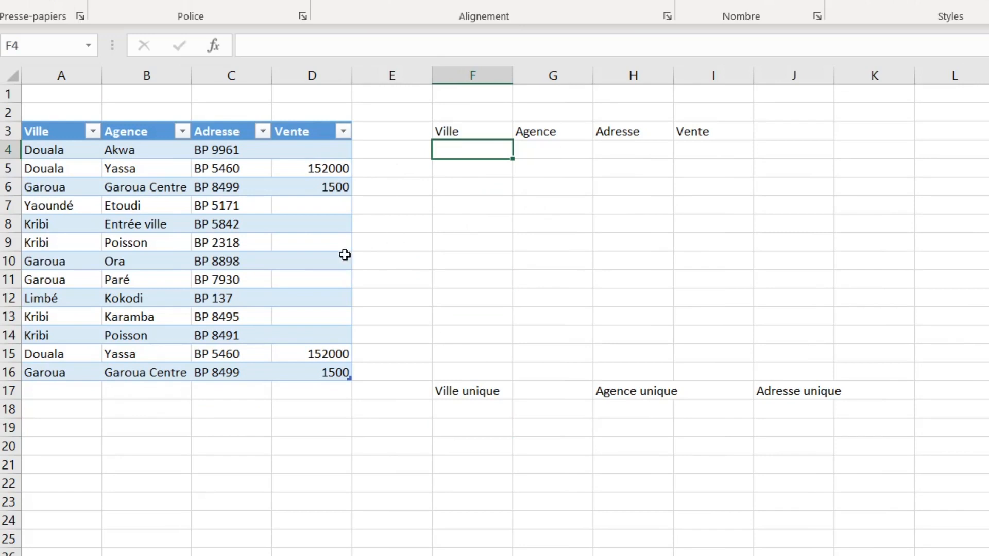
{"action": "left_click_drag", "start_coordinate": [66, 150], "coordinate": [340, 371]}
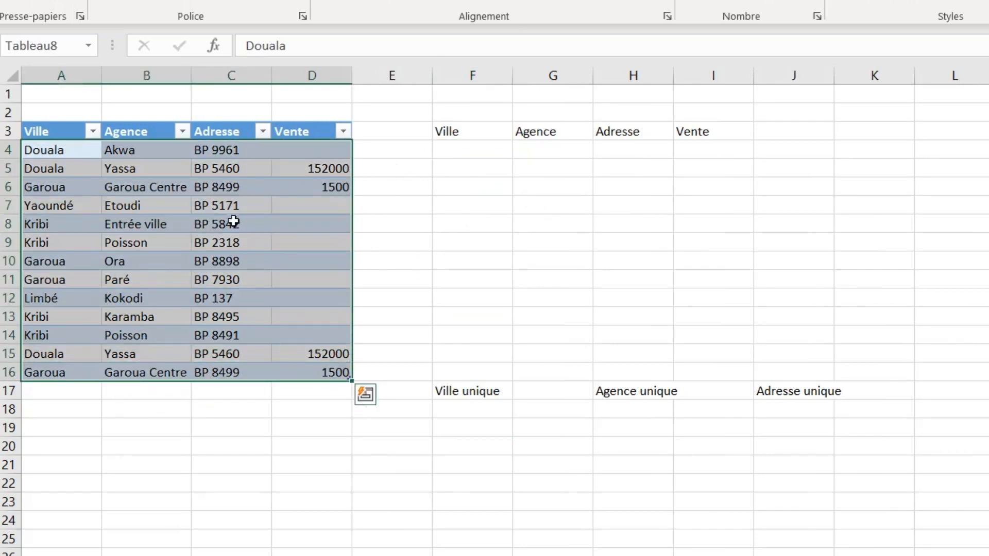
{"action": "left_click", "coordinate": [81, 190]}
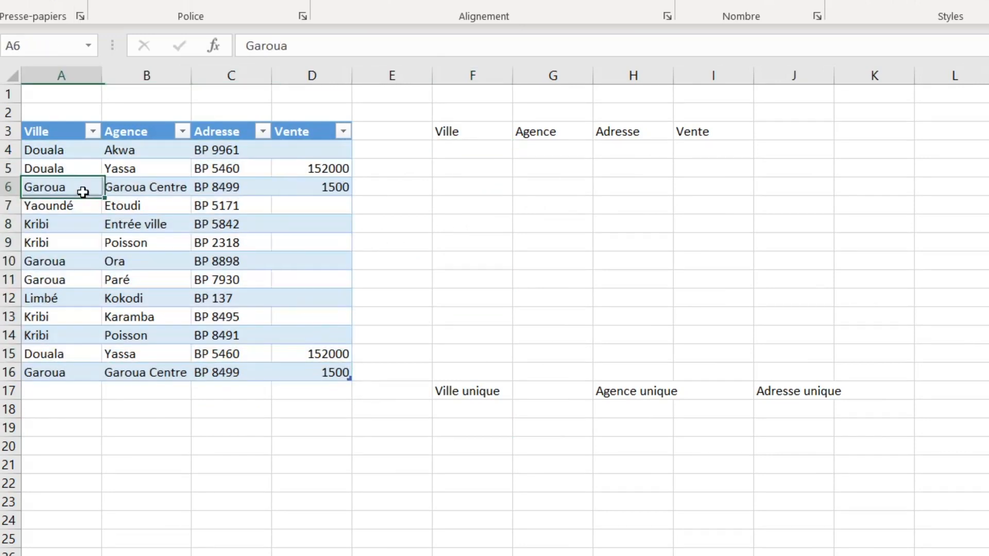
{"action": "left_click", "coordinate": [452, 165]}
{"action": "left_click", "coordinate": [474, 154]}
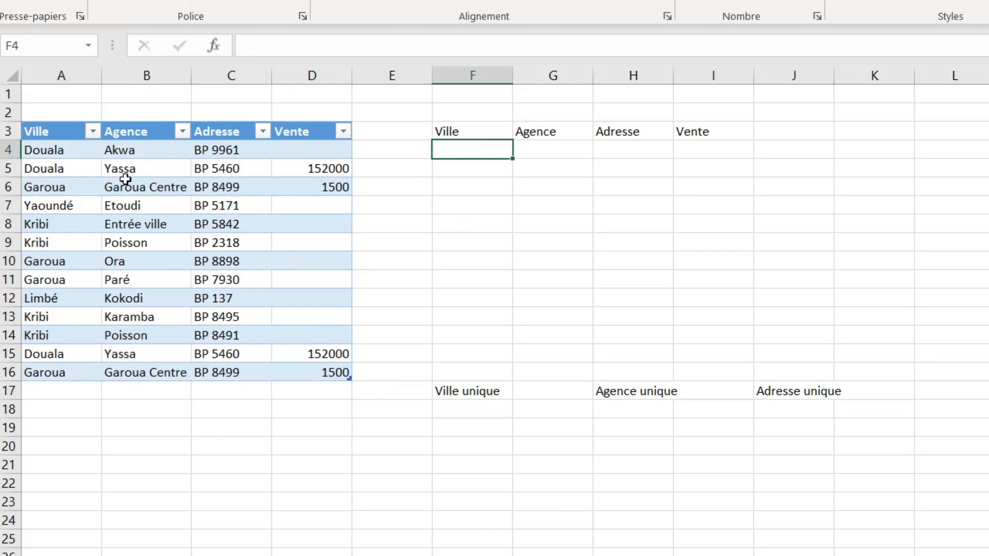
Shade the table rows for agencies Yassa and Garoua Centre, A5:D6, light grey.
{"action": "left_click_drag", "start_coordinate": [73, 172], "coordinate": [293, 178]}
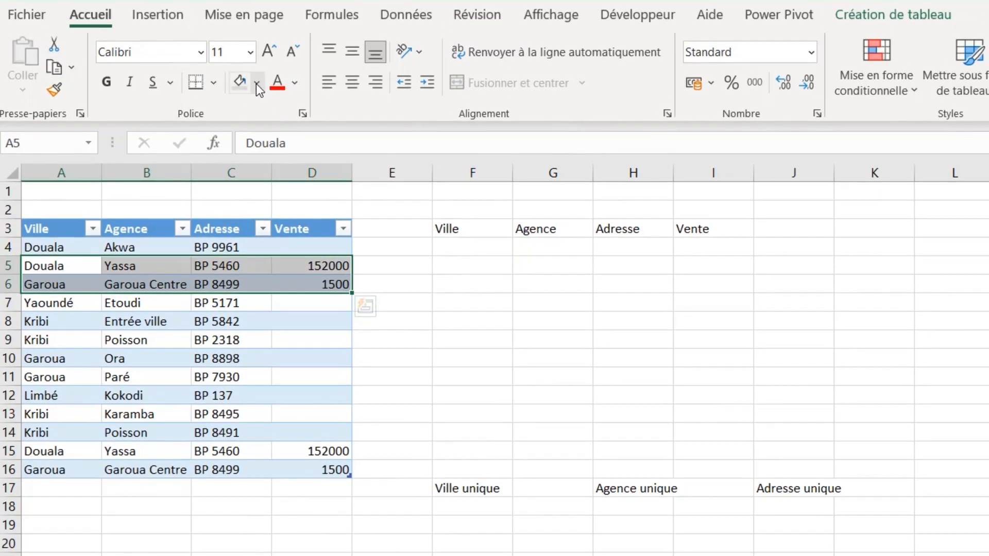
{"action": "left_click", "coordinate": [256, 84]}
{"action": "left_click", "coordinate": [329, 165]}
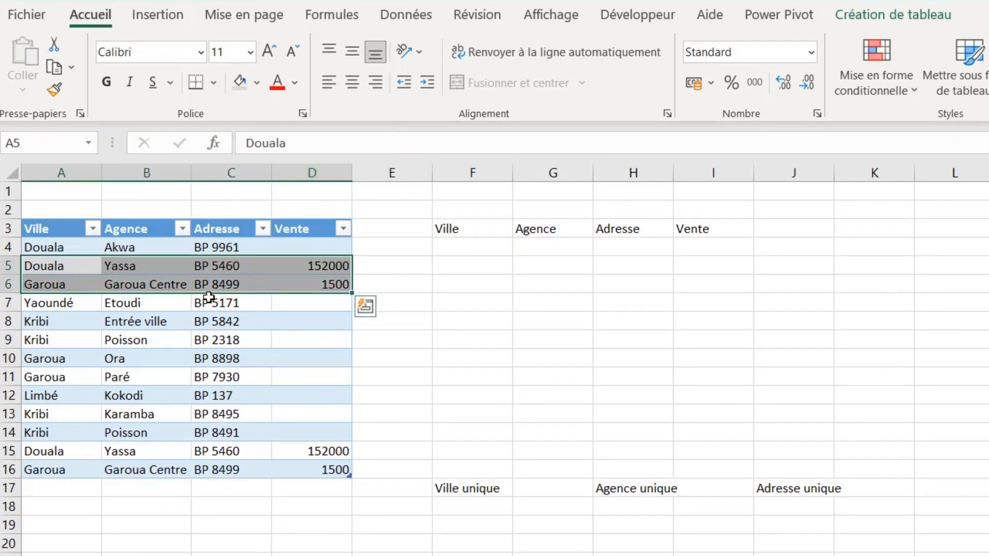
Examine the Ville, Agence and Adresse entries in the shaded rows 5 and 6.
{"action": "left_click", "coordinate": [155, 281]}
{"action": "left_click_drag", "start_coordinate": [79, 268], "coordinate": [315, 285]}
{"action": "left_click_drag", "start_coordinate": [146, 269], "coordinate": [149, 282]}
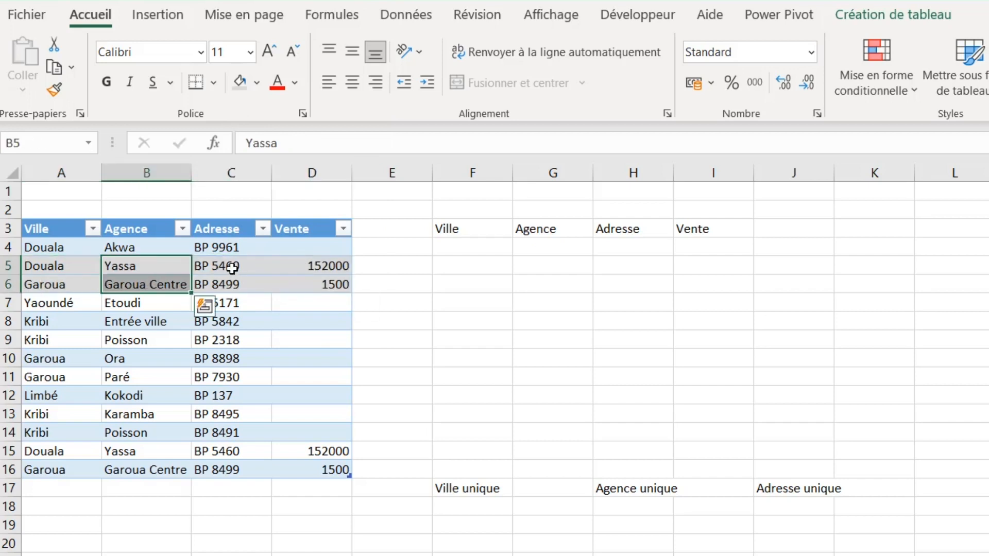
{"action": "left_click_drag", "start_coordinate": [233, 268], "coordinate": [230, 280]}
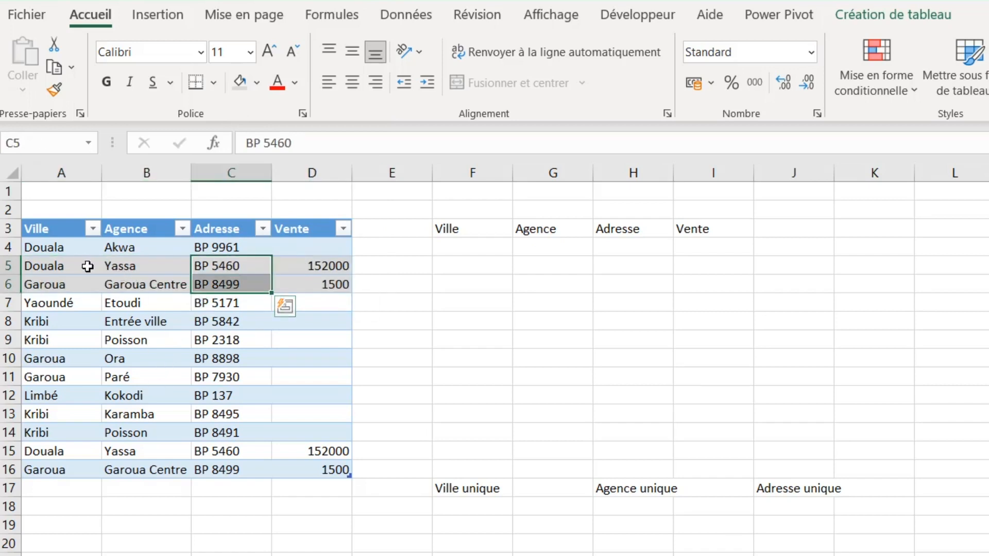
{"action": "left_click_drag", "start_coordinate": [88, 266], "coordinate": [150, 263]}
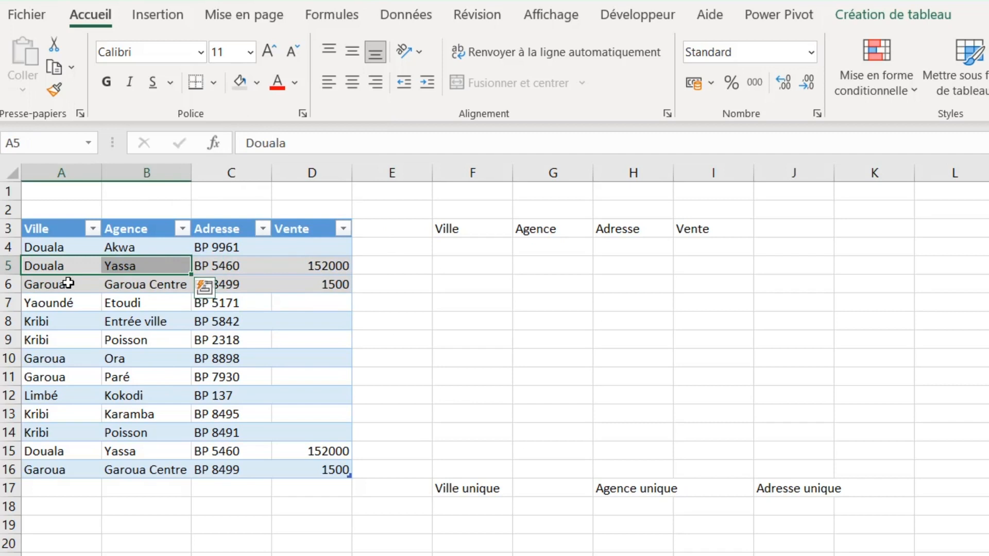
{"action": "left_click", "coordinate": [139, 263]}
{"action": "left_click", "coordinate": [67, 286]}
{"action": "left_click", "coordinate": [170, 285]}
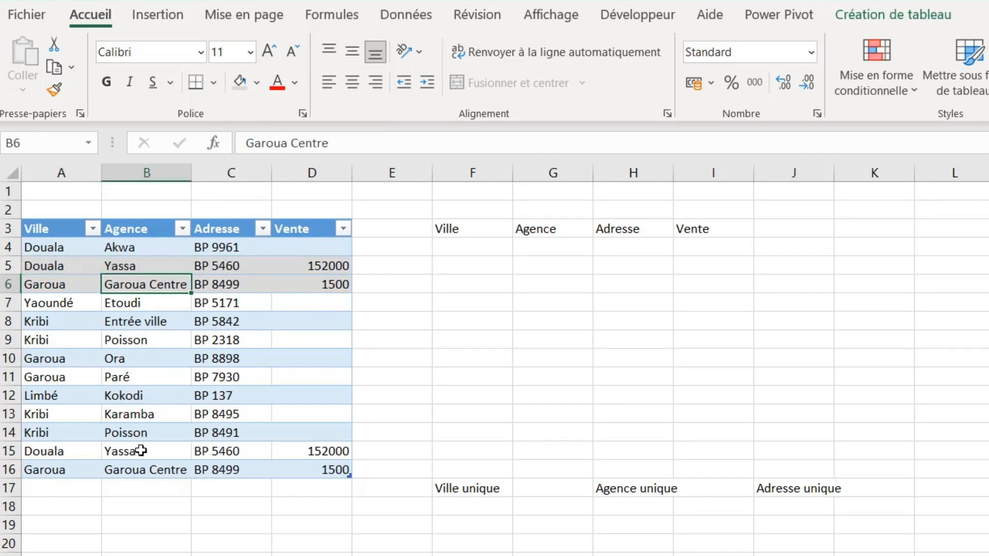
Apply the same light grey fill to the repeated Ville and Agence entries in A15:B16.
{"action": "left_click_drag", "start_coordinate": [91, 452], "coordinate": [137, 466]}
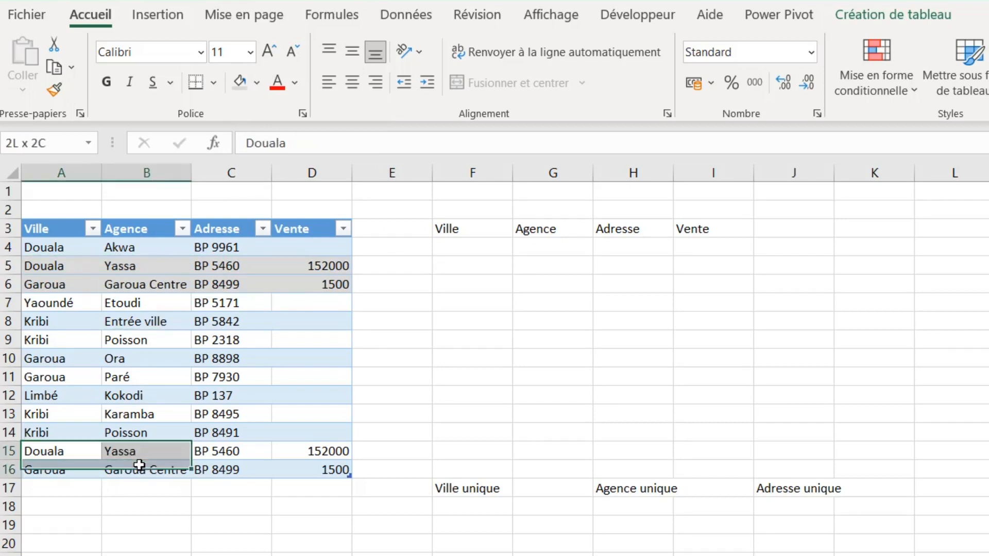
{"action": "left_click", "coordinate": [239, 81]}
{"action": "left_click", "coordinate": [236, 304]}
In F4, enter a UNIQUE formula on the whole table Tableau8, leaving the optional arguments out.
{"action": "left_click", "coordinate": [480, 250]}
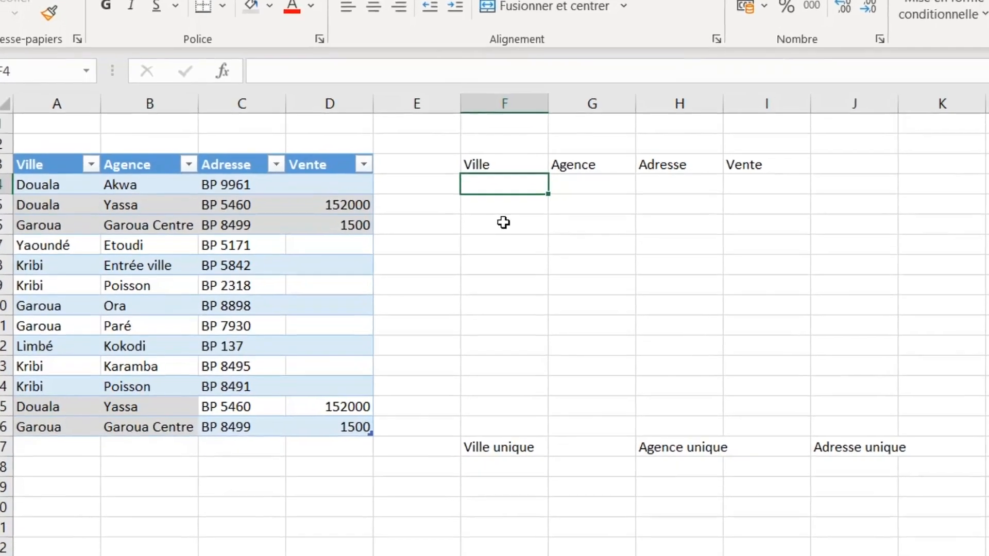
{"action": "type", "text": "=uni"}
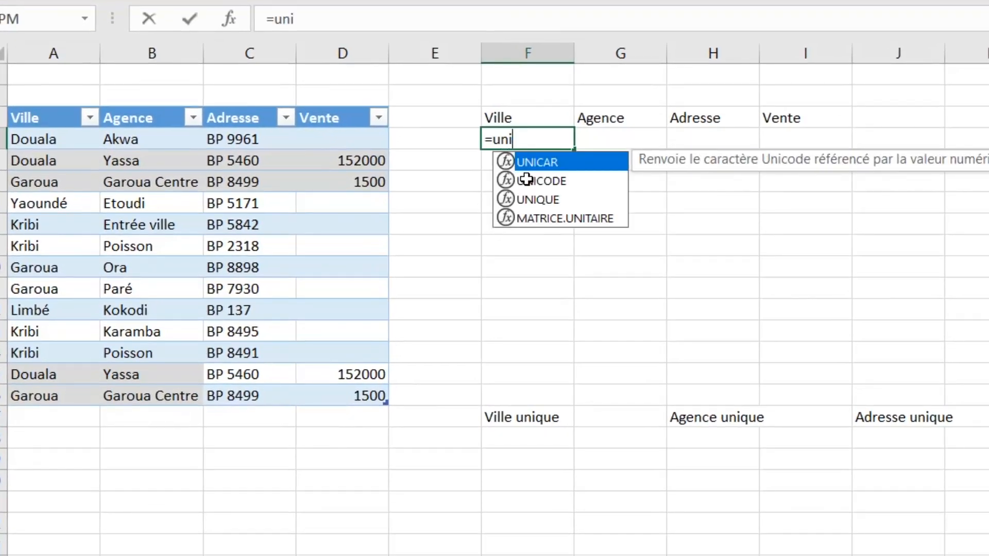
{"action": "type", "text": "que"}
{"action": "key", "text": "Tab"}
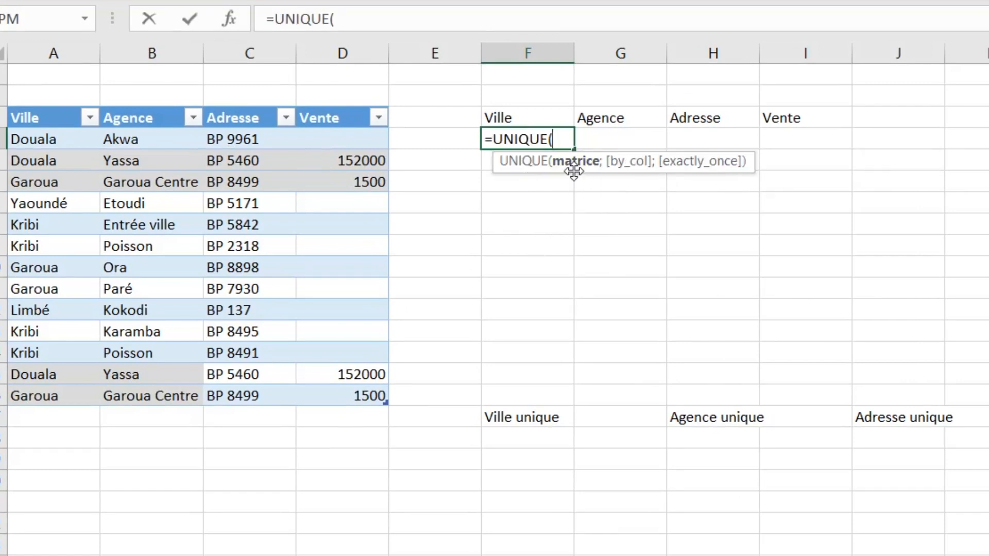
{"action": "left_click", "coordinate": [10, 102]}
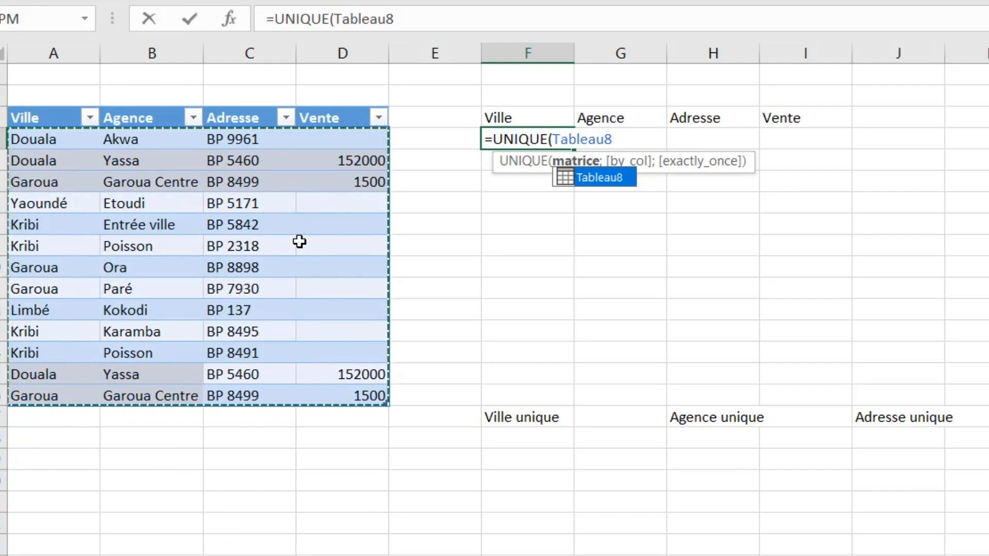
{"action": "type", "text": ")"}
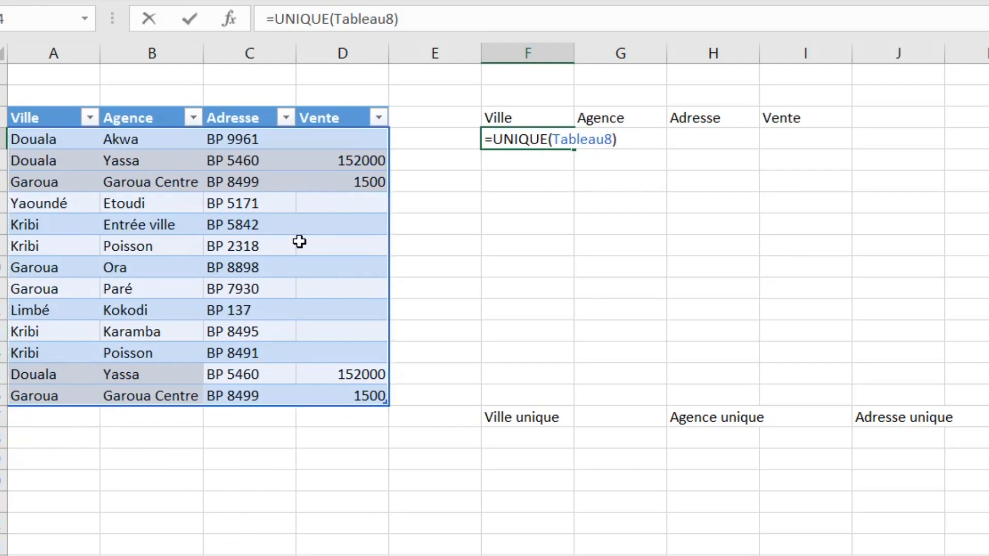
{"action": "key", "text": "Return"}
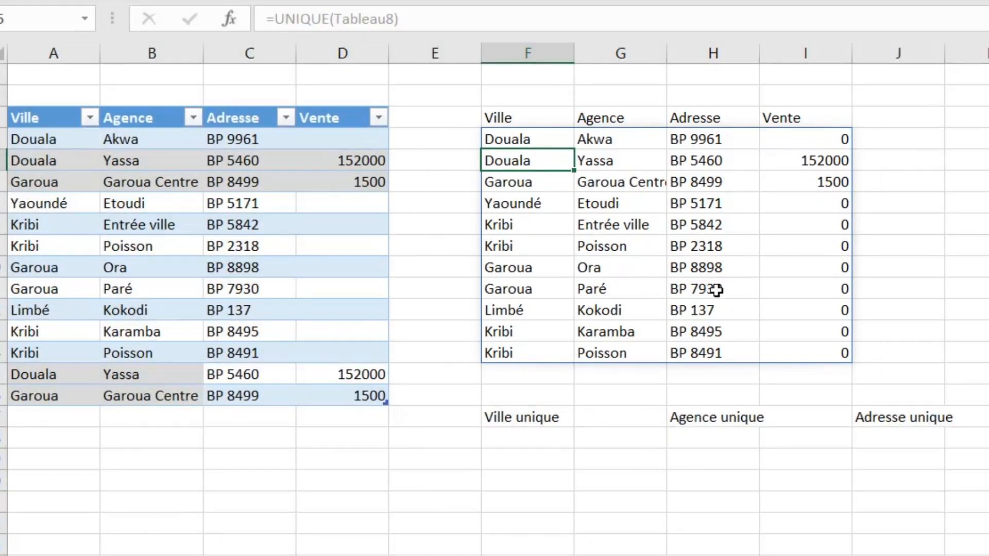
Compare the duplicate rows 15 and 16 with the UNIQUE result, and select the empty cell A17 below the table.
{"action": "left_click_drag", "start_coordinate": [332, 375], "coordinate": [18, 392]}
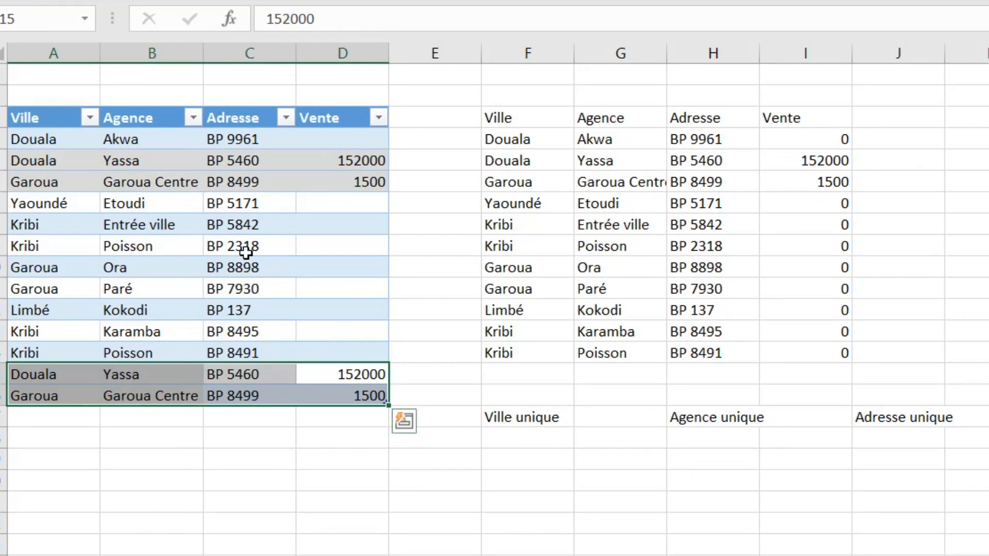
{"action": "left_click", "coordinate": [354, 355]}
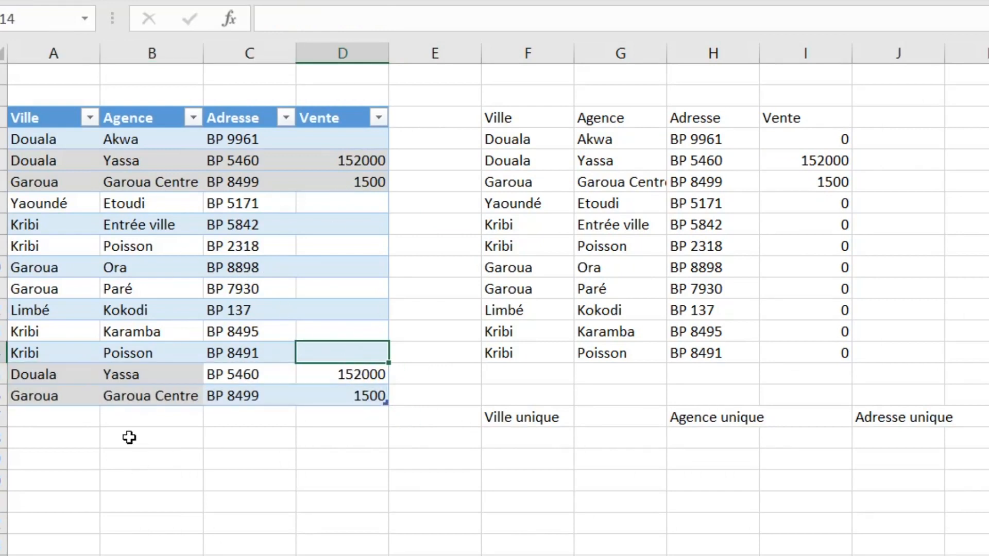
{"action": "left_click", "coordinate": [64, 417]}
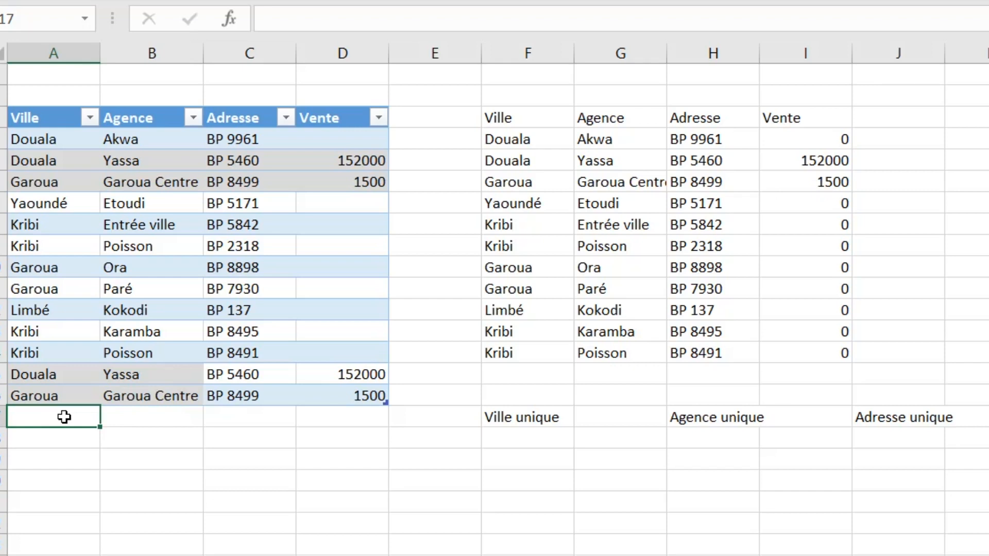
{"action": "type", "text": "Yaound"}
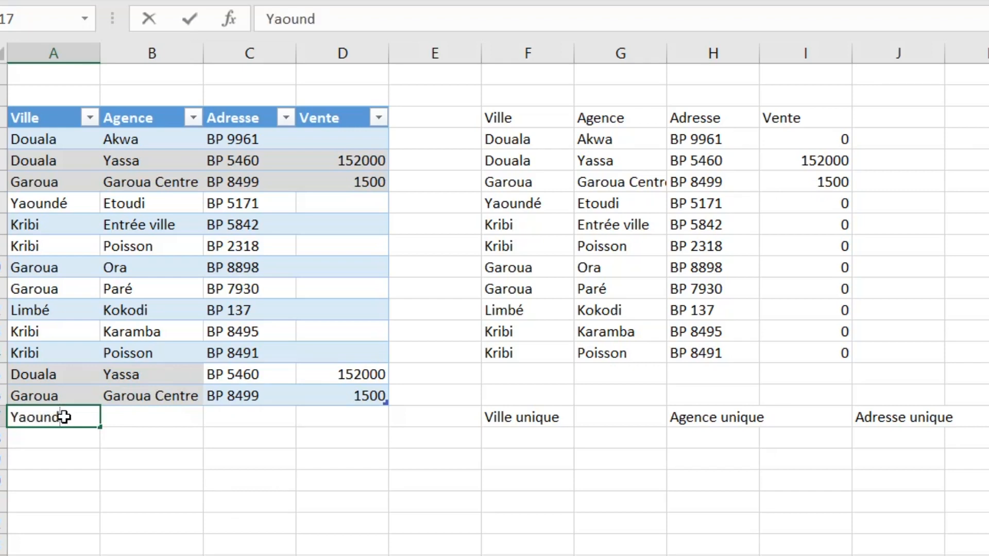
{"action": "key", "text": "BackSpace"}
{"action": "key", "text": "BackSpace"}
{"action": "key", "text": "BackSpace"}
{"action": "key", "text": "BackSpace"}
{"action": "key", "text": "BackSpace"}
{"action": "key", "text": "BackSpace"}
Add a new row 17 below the table with Ville Garoua and Agence "Agence nouveau".
{"action": "type", "text": "Garoua"}
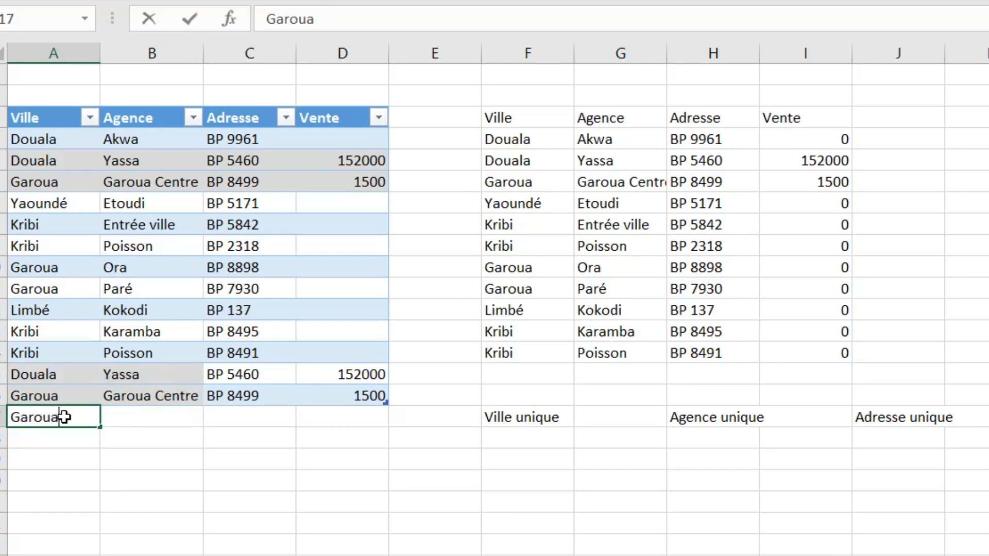
{"action": "key", "text": "Tab"}
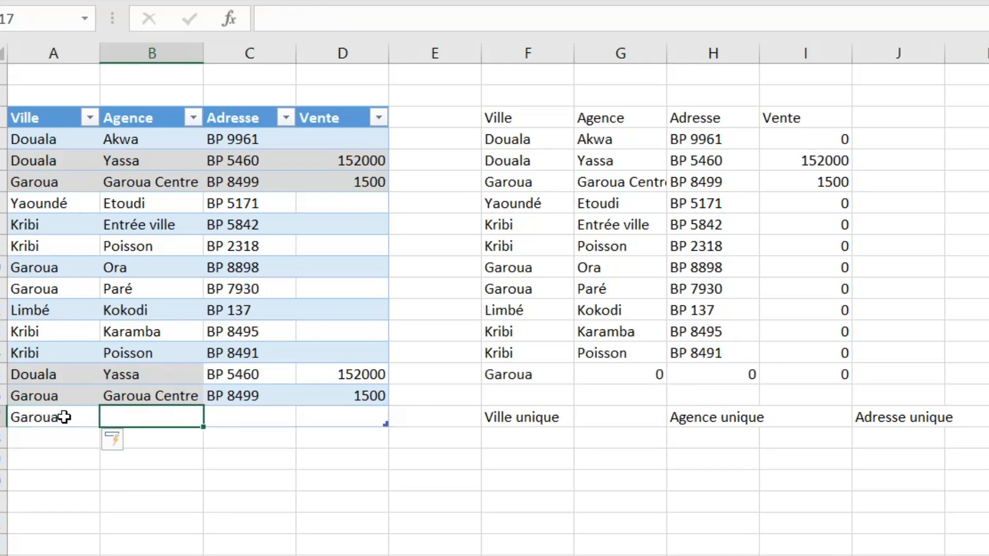
{"action": "type", "text": "Agence "}
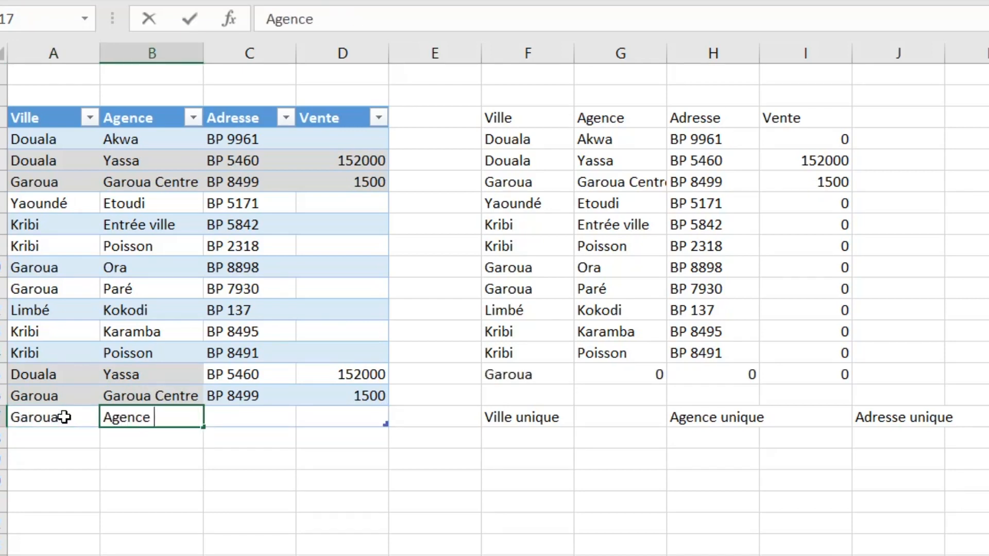
{"action": "type", "text": "nouveau"}
{"action": "key", "text": "Tab"}
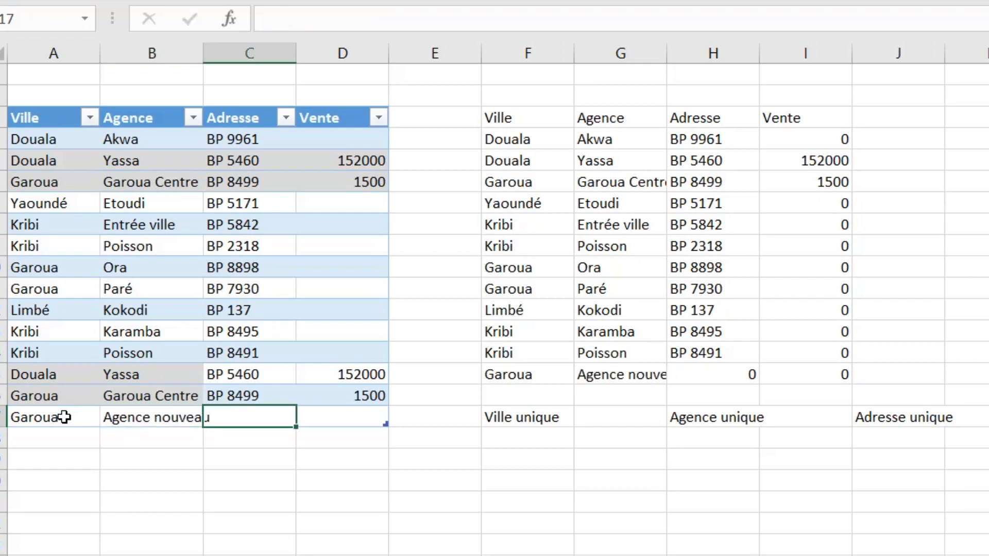
Check how the UNIQUE result on the whole table handles the newly added Garoua row.
{"action": "left_click_drag", "start_coordinate": [566, 375], "coordinate": [859, 375]}
{"action": "left_click", "coordinate": [771, 376]}
{"action": "left_click_drag", "start_coordinate": [541, 376], "coordinate": [887, 375]}
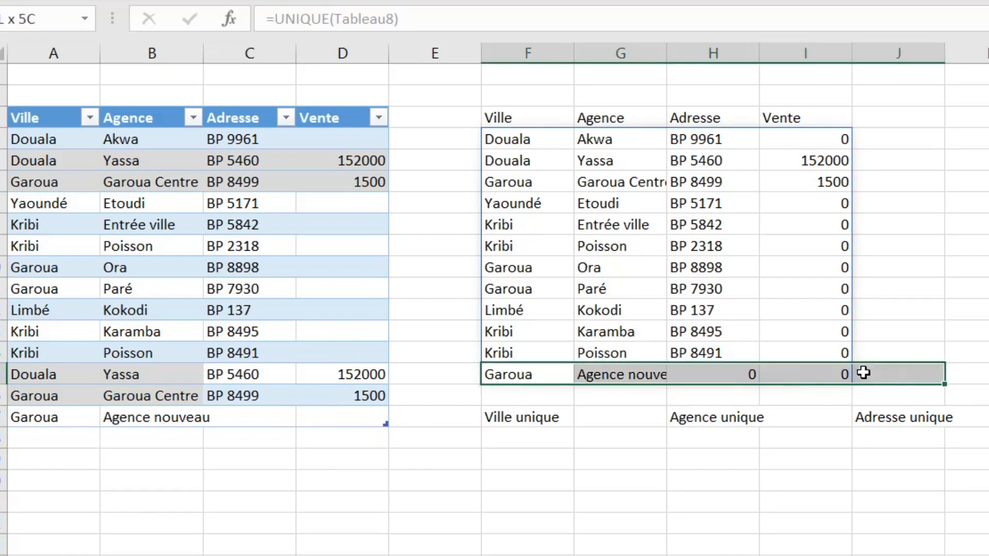
{"action": "left_click", "coordinate": [780, 370]}
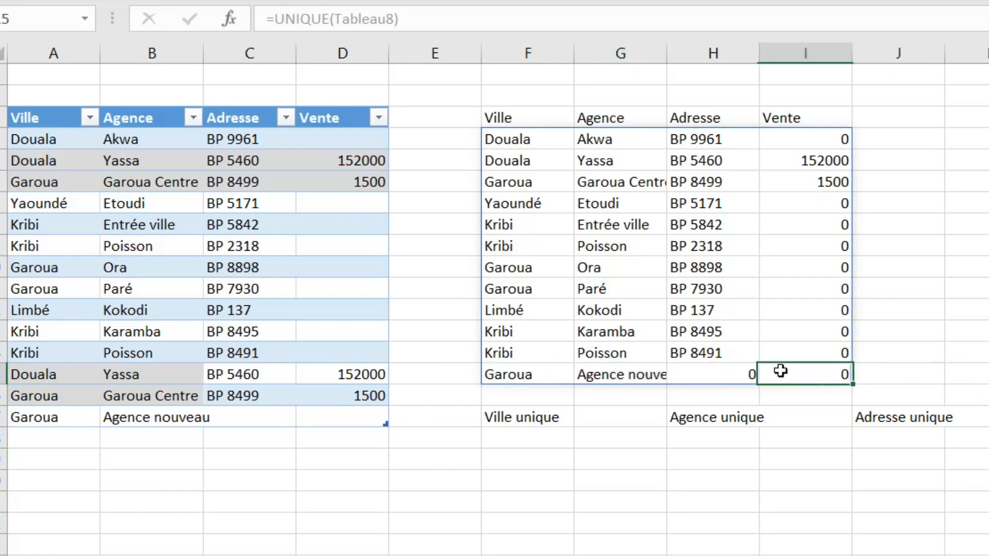
{"action": "left_click", "coordinate": [533, 162]}
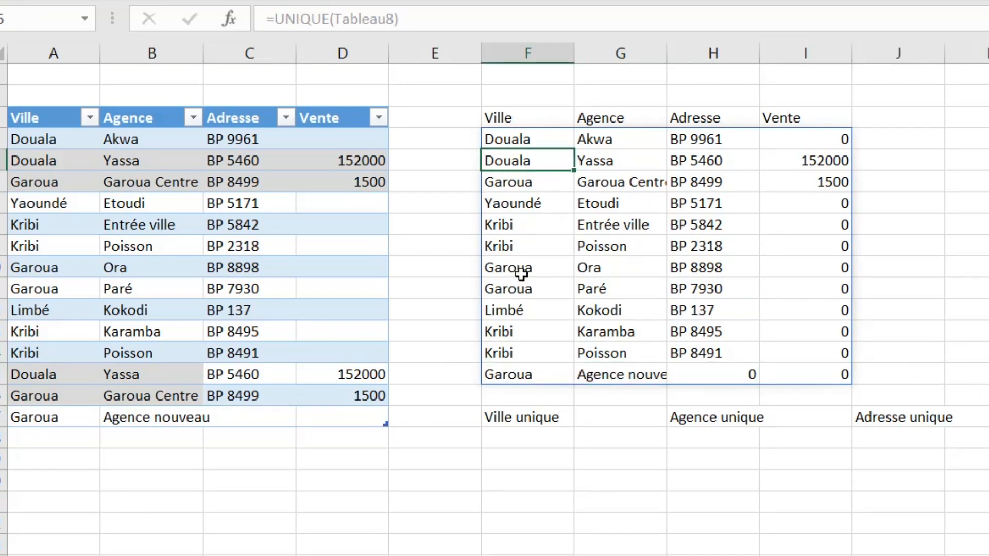
{"action": "left_click", "coordinate": [529, 438]}
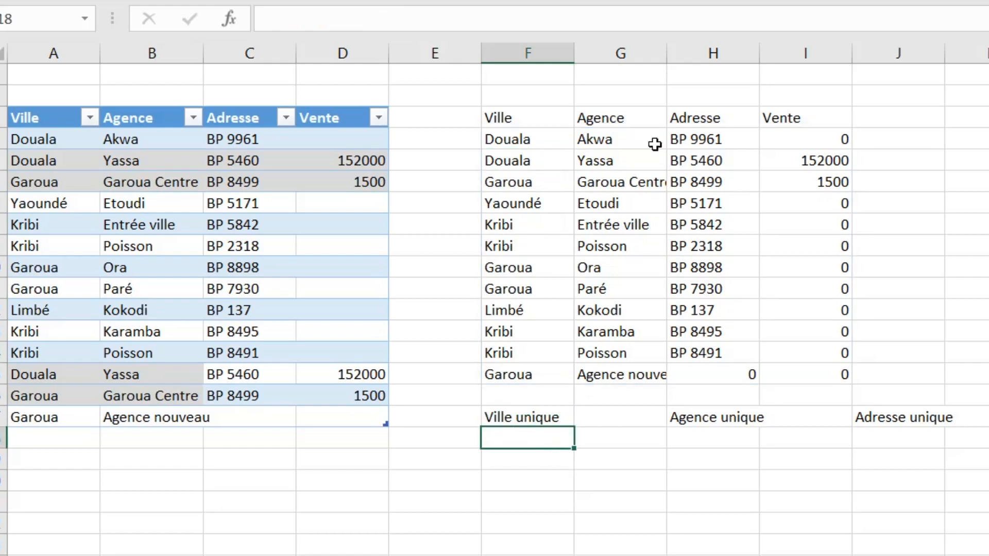
{"action": "left_click_drag", "start_coordinate": [536, 115], "coordinate": [775, 375]}
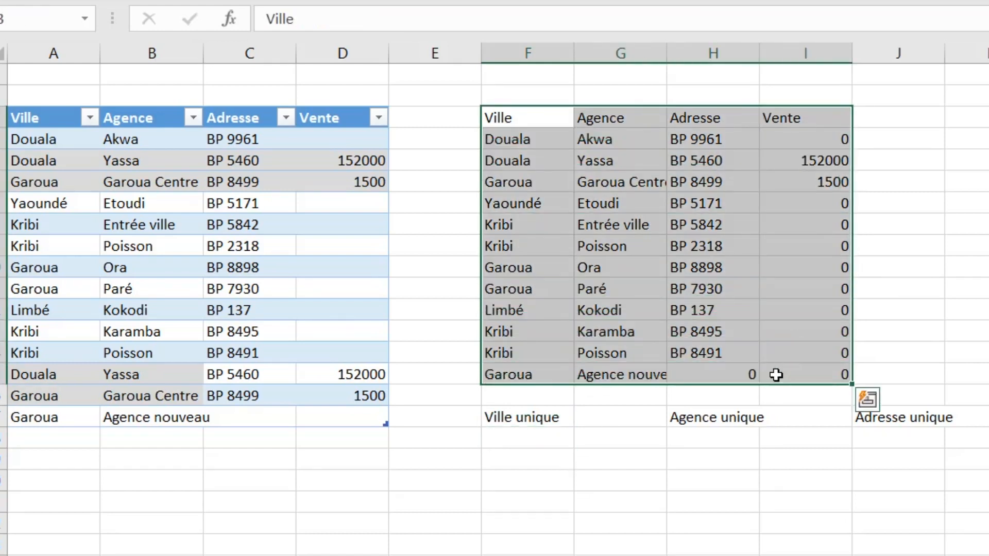
In F18 under Ville unique, enter =UNIQUE(Tableau8[Ville]) and review the resulting list of cities.
{"action": "left_click", "coordinate": [545, 441]}
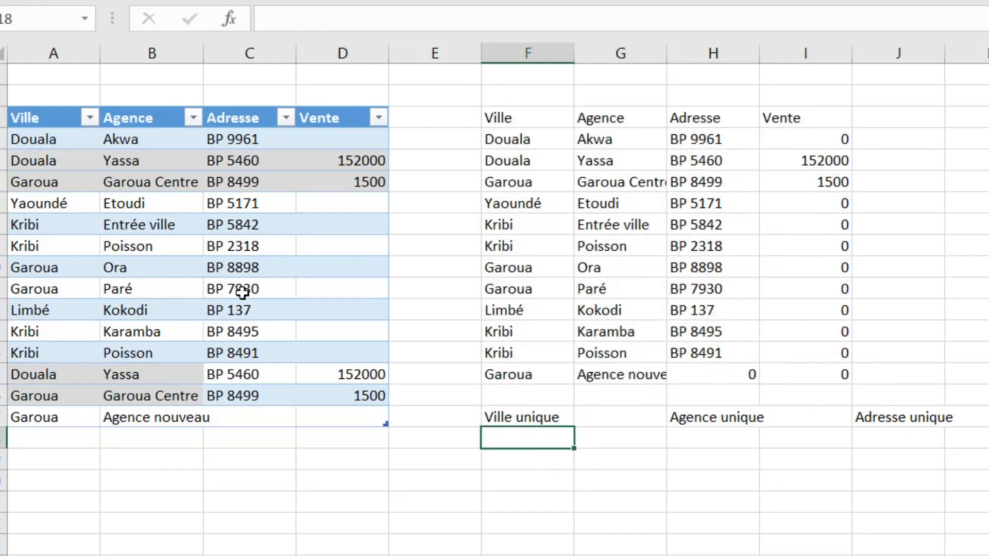
{"action": "type", "text": "=unique"}
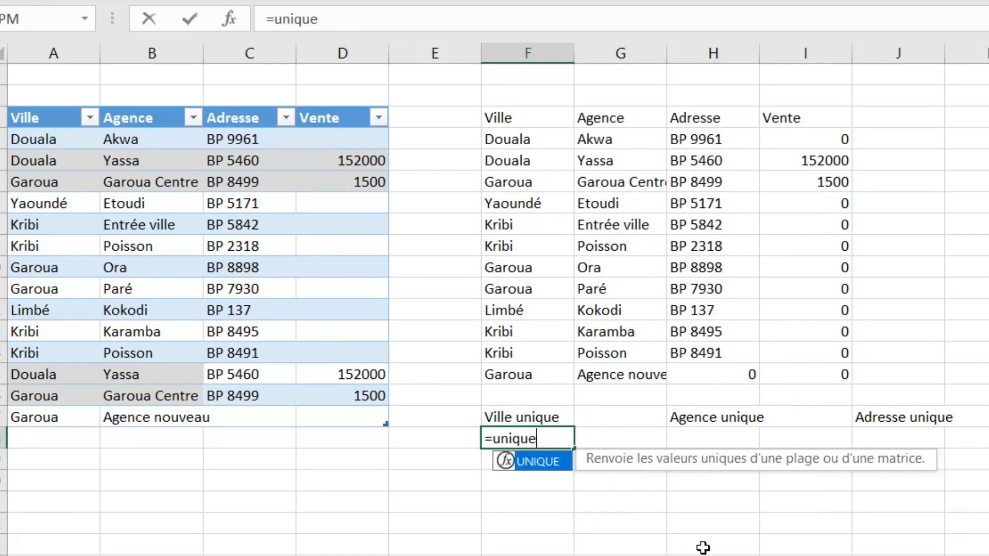
{"action": "key", "text": "Tab"}
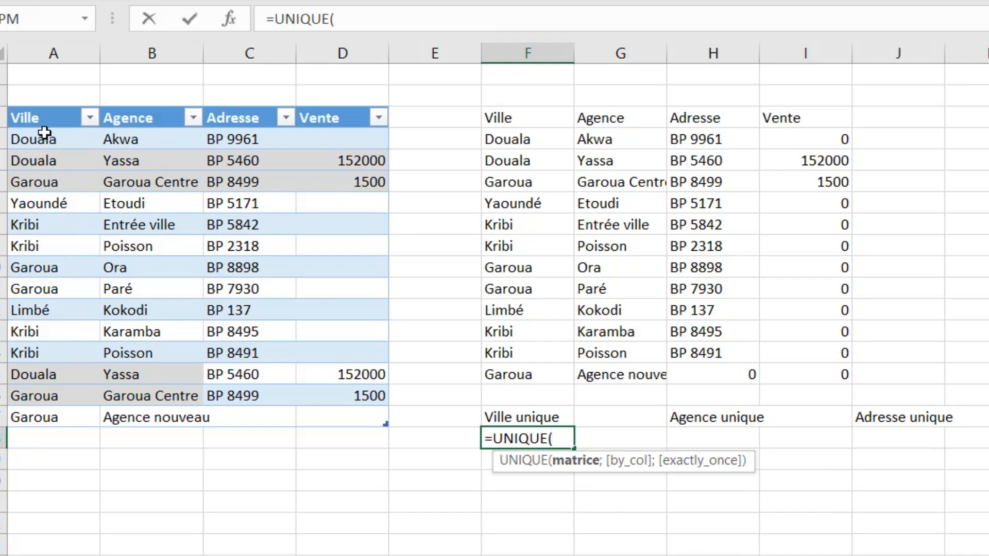
{"action": "left_click", "coordinate": [48, 110]}
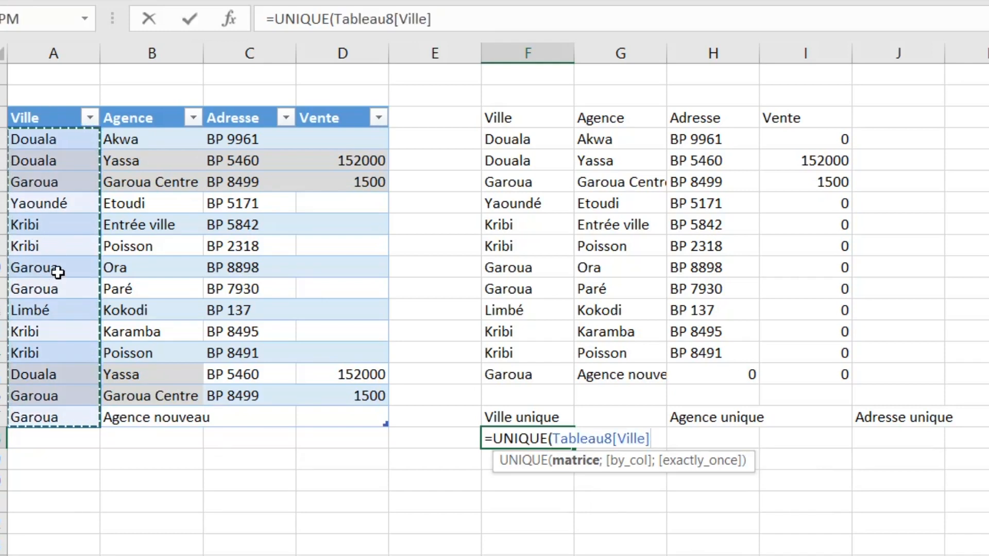
{"action": "type", "text": ")"}
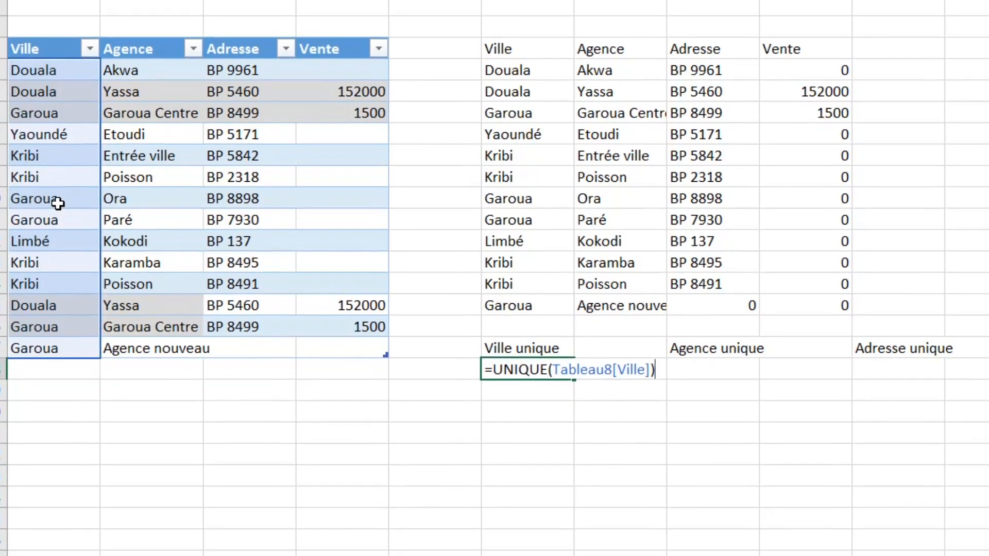
{"action": "key", "text": "Return"}
{"action": "left_click_drag", "start_coordinate": [543, 365], "coordinate": [548, 458]}
{"action": "left_click_drag", "start_coordinate": [564, 368], "coordinate": [543, 465]}
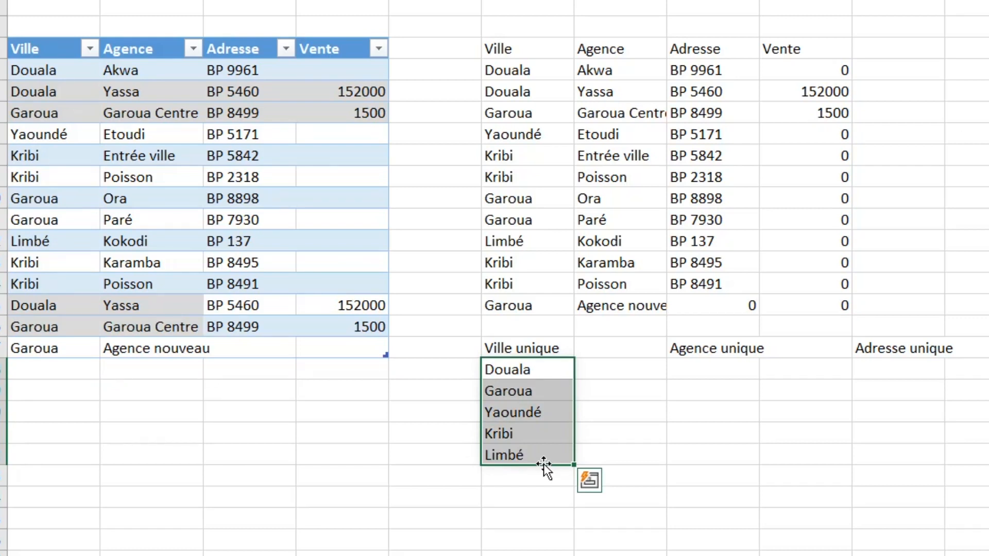
In H18 under Agence unique, enter =UNIQUE(Tableau8[Agence];FAUX;VRAI) and compare the resulting list with the table's Agence column.
{"action": "left_click", "coordinate": [710, 376]}
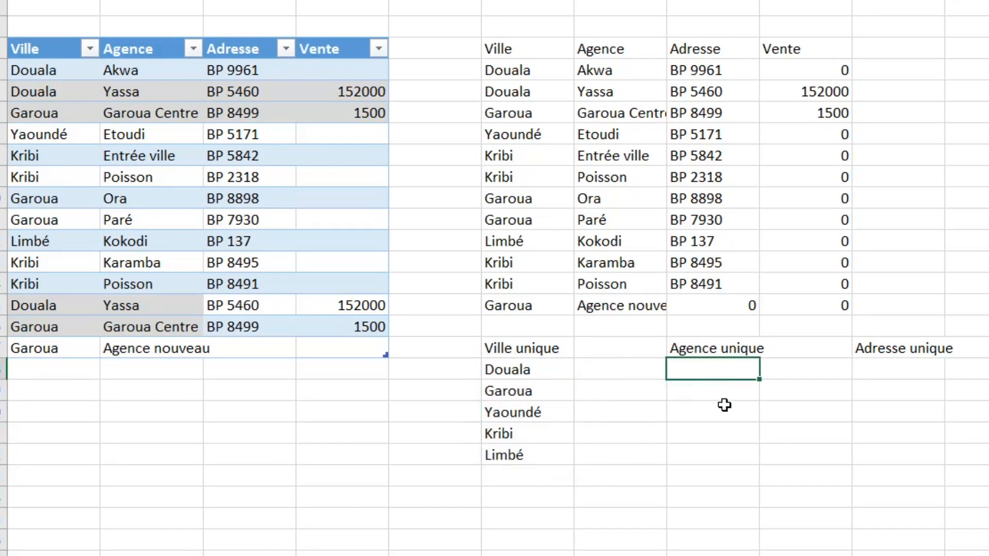
{"action": "type", "text": "=unique"}
{"action": "key", "text": "Tab"}
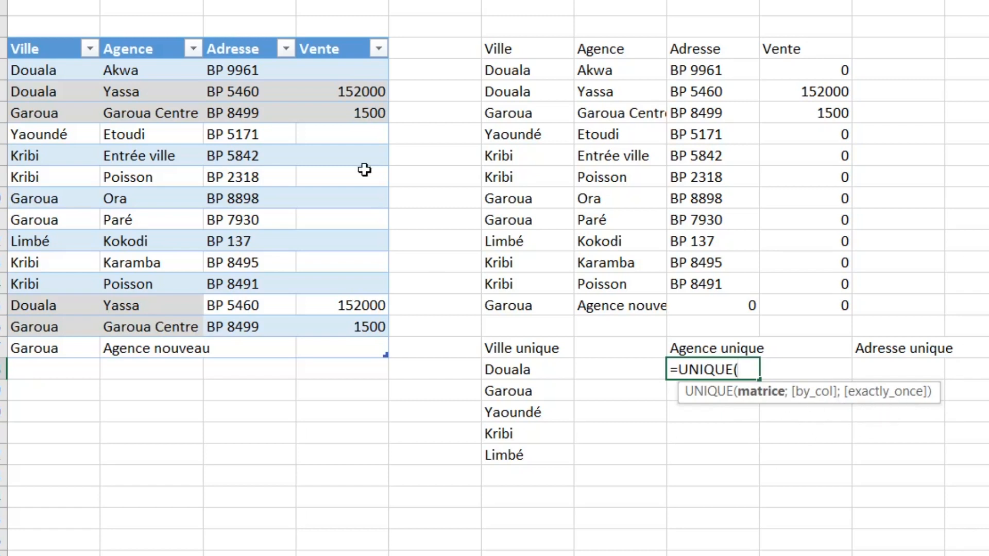
{"action": "left_click", "coordinate": [159, 41]}
{"action": "type", "text": ";"}
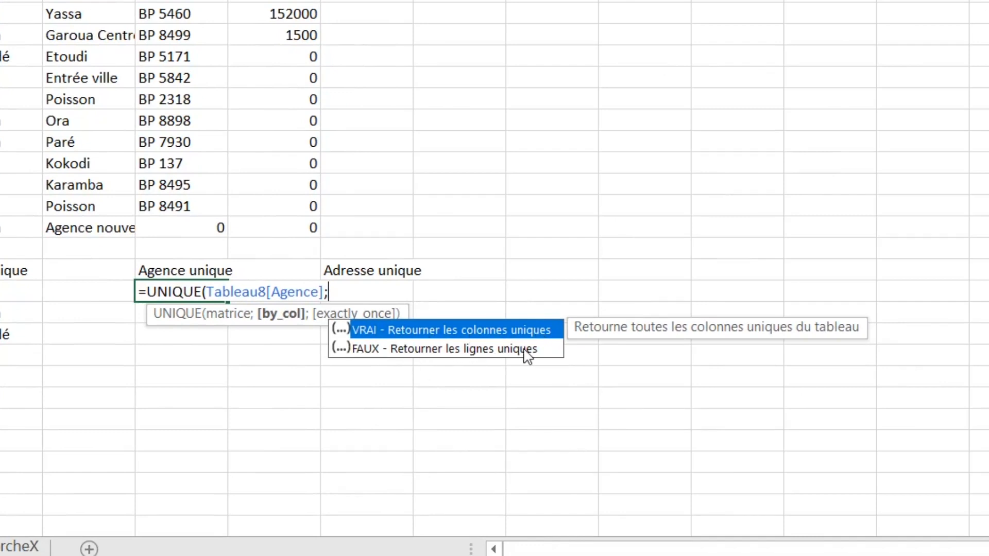
{"action": "double_click", "coordinate": [397, 350]}
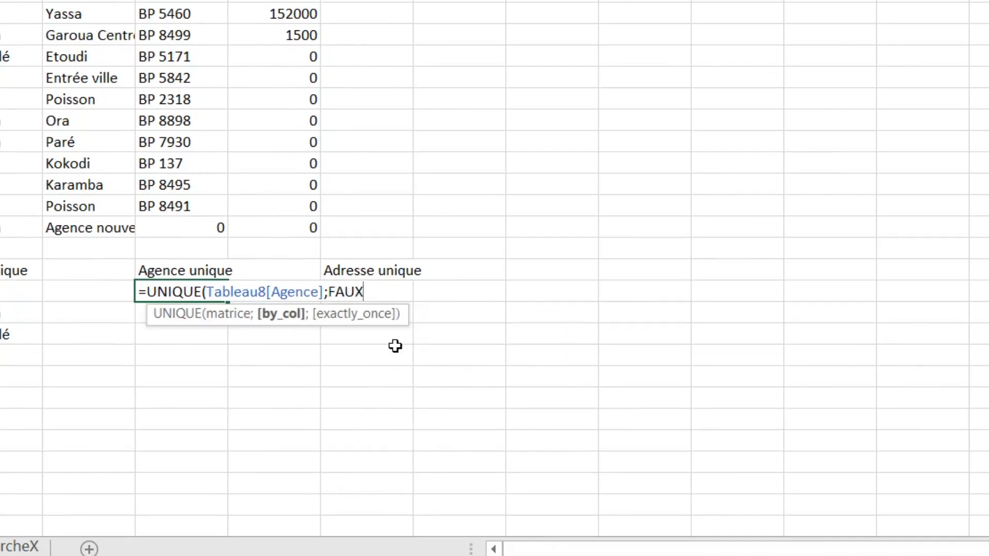
{"action": "type", "text": ";"}
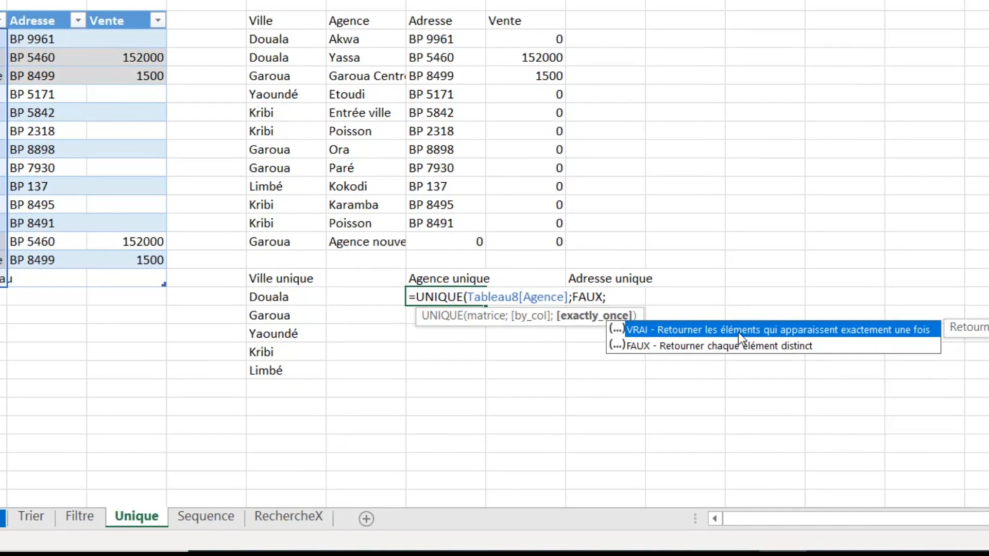
{"action": "double_click", "coordinate": [716, 334]}
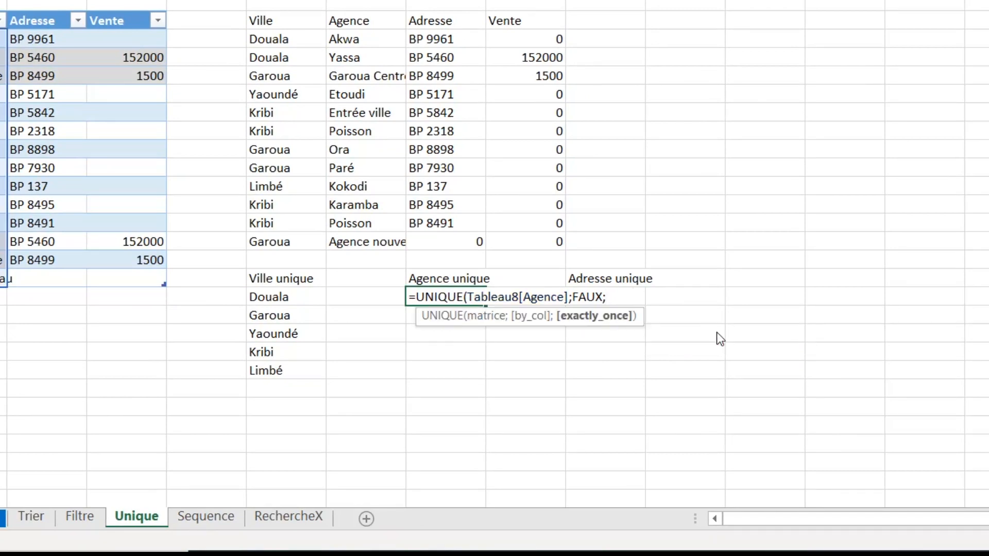
{"action": "type", "text": ")"}
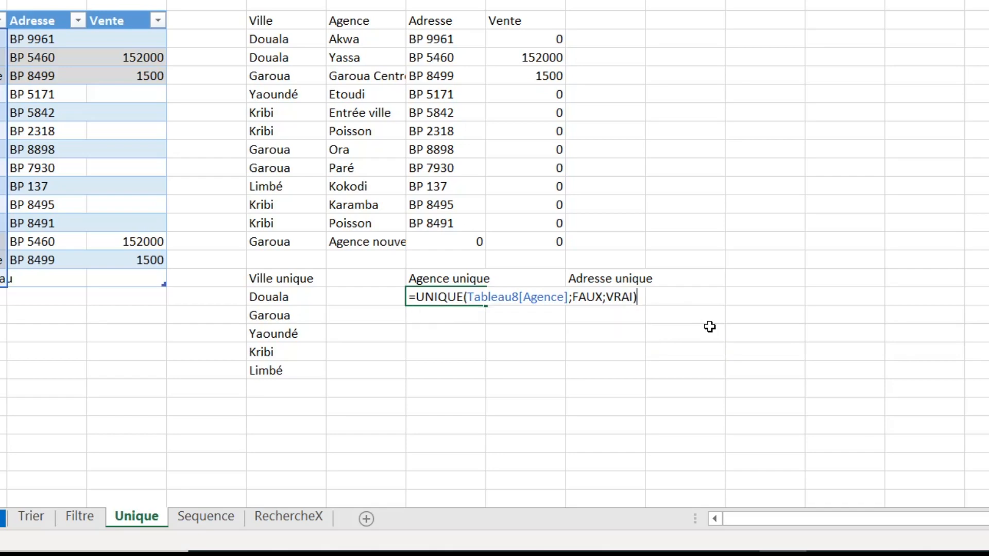
{"action": "key", "text": "Return"}
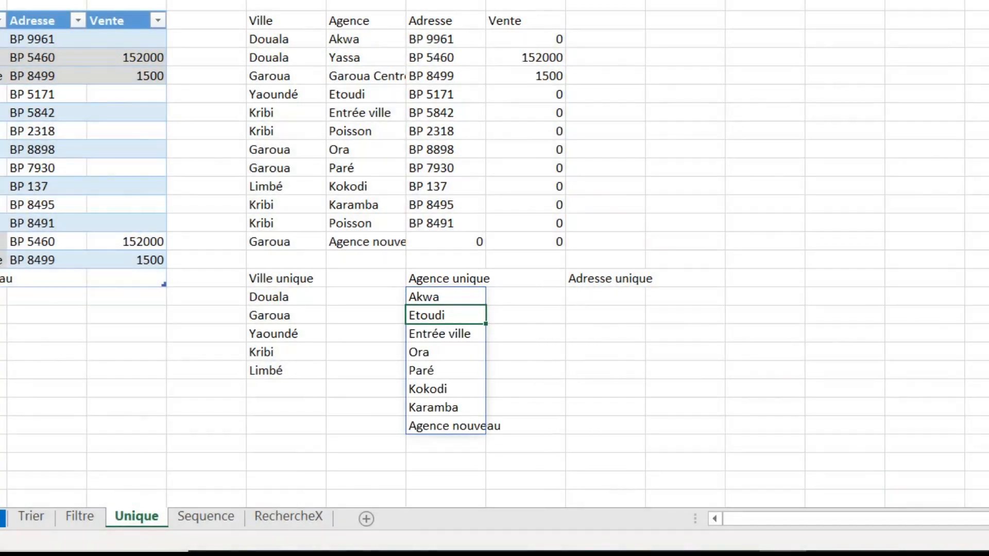
{"action": "left_click_drag", "start_coordinate": [491, 295], "coordinate": [479, 450]}
{"action": "left_click", "coordinate": [163, 265]}
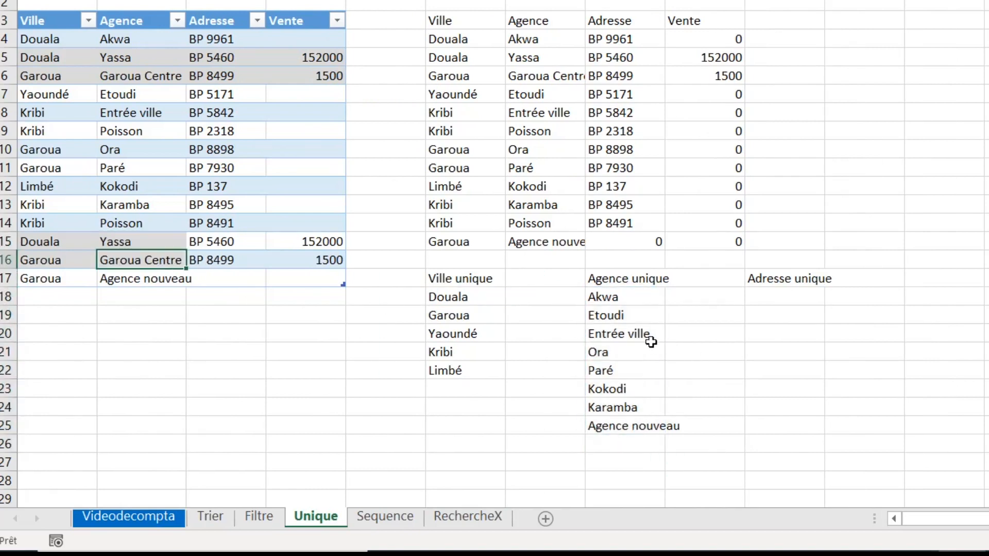
{"action": "left_click_drag", "start_coordinate": [643, 299], "coordinate": [647, 432]}
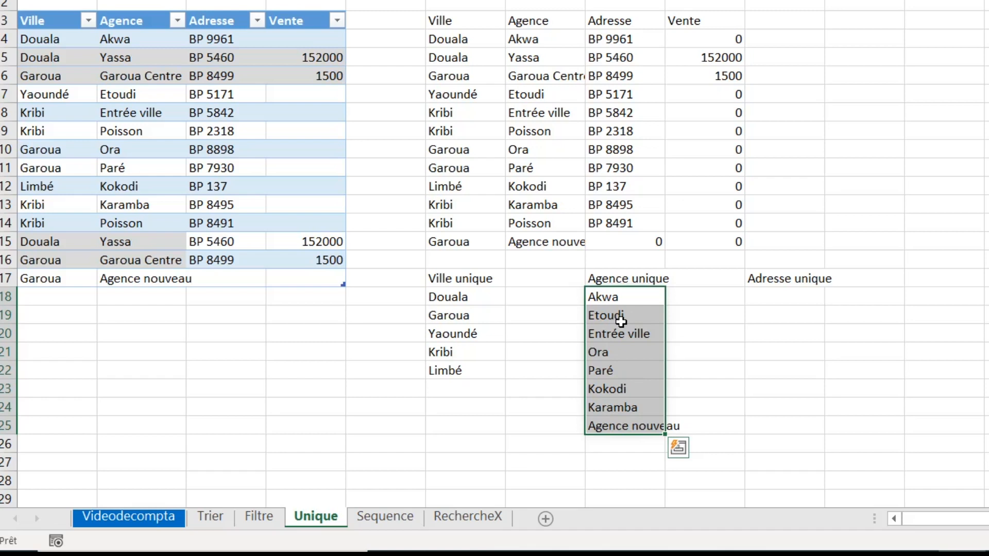
In J18 under Adresse unique, enter =UNIQUE(Tableau8[Adresse]) without optional arguments and look through the resulting list.
{"action": "left_click", "coordinate": [799, 303]}
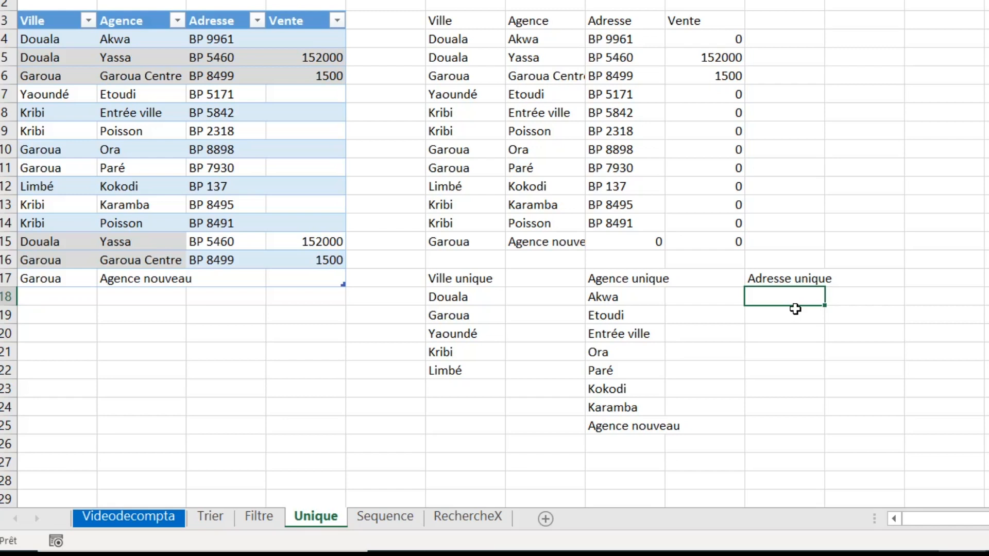
{"action": "type", "text": "=unique"}
{"action": "key", "text": "Tab"}
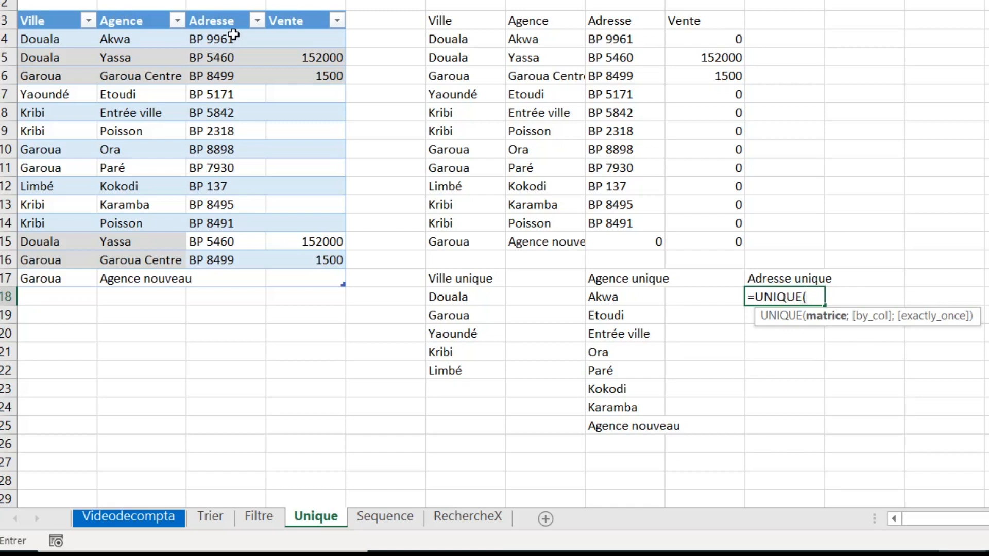
{"action": "left_click", "coordinate": [227, 8]}
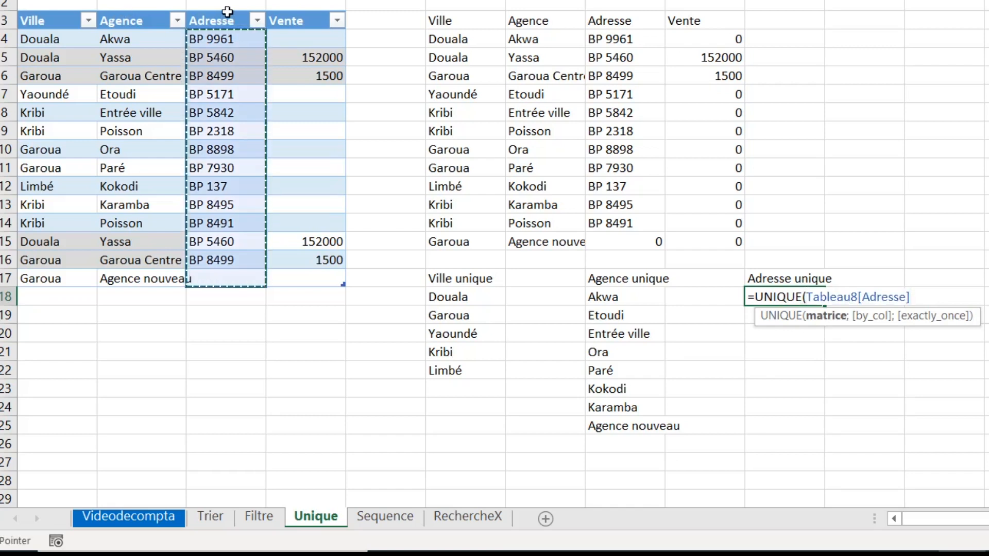
{"action": "type", "text": ")"}
{"action": "key", "text": "Return"}
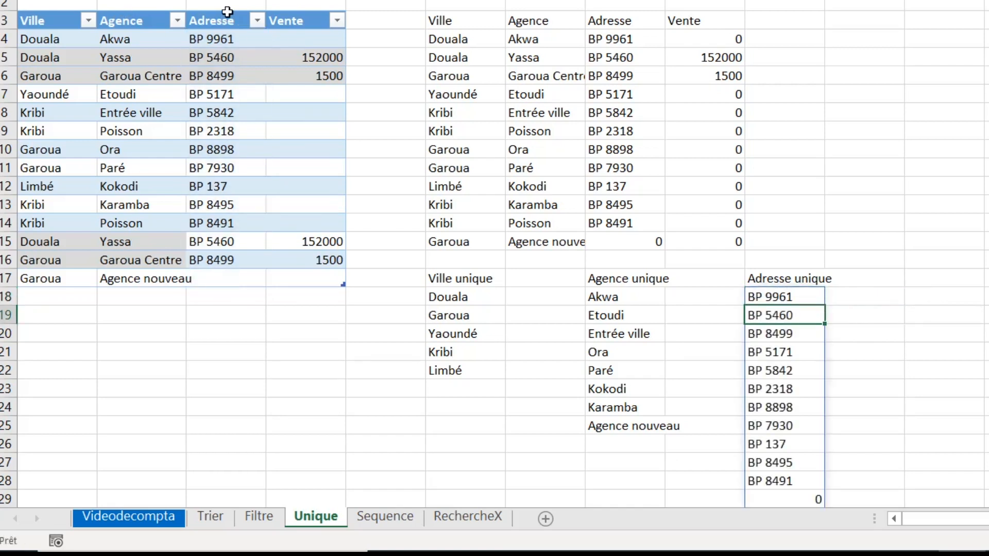
{"action": "scroll", "coordinate": [809, 365], "scroll_direction": "down", "scroll_amount": 2}
{"action": "left_click_drag", "start_coordinate": [801, 224], "coordinate": [804, 334]}
{"action": "scroll", "coordinate": [791, 296], "scroll_direction": "up", "scroll_amount": 2}
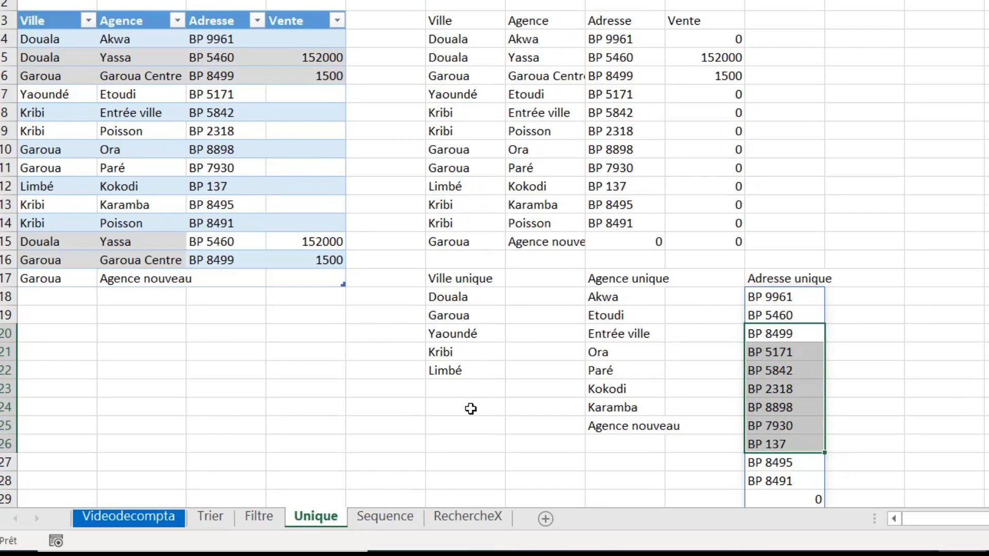
Open the Sequence sheet and go to the first cell under the Réf header.
{"action": "left_click", "coordinate": [391, 517]}
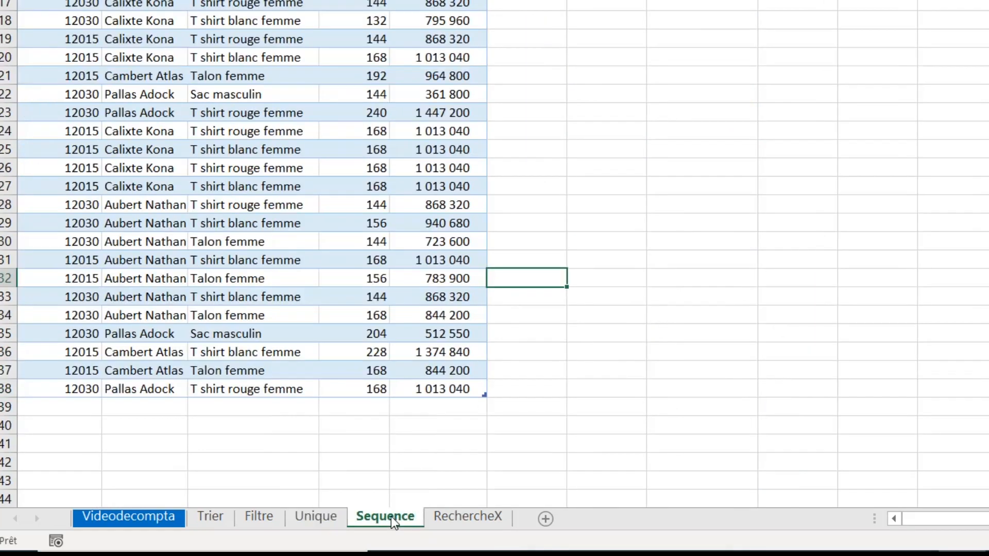
{"action": "left_click", "coordinate": [435, 150]}
{"action": "scroll", "coordinate": [504, 216], "scroll_direction": "up", "scroll_amount": 4}
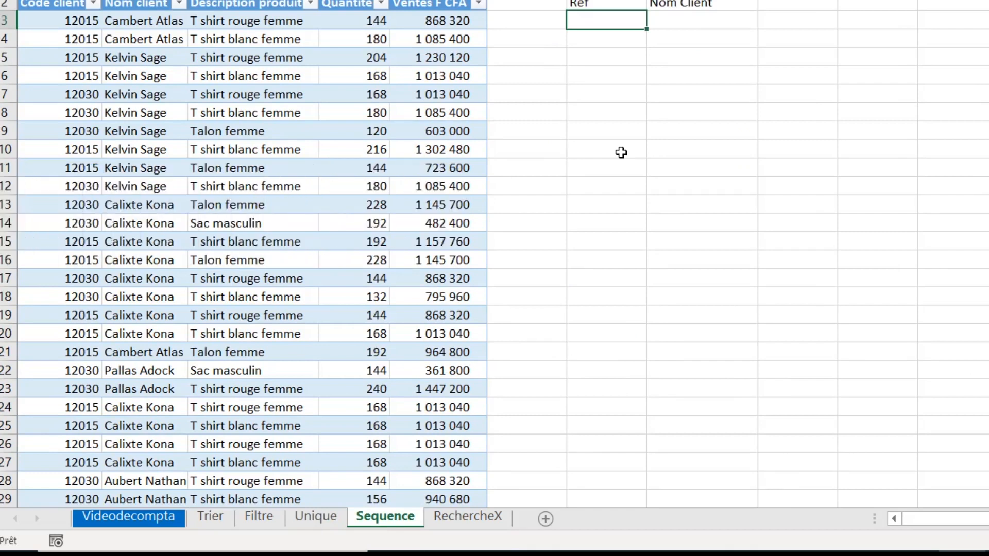
Try =SEQUENCE(10) in G3 under Réf, check the resulting column of numbers, and undo the entry.
{"action": "type", "text": "=seque"}
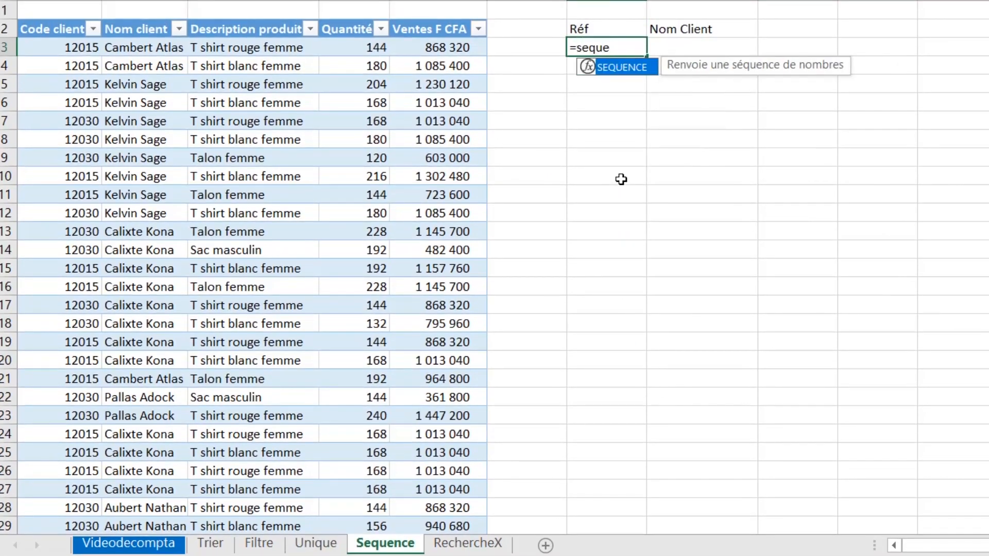
{"action": "key", "text": "Tab"}
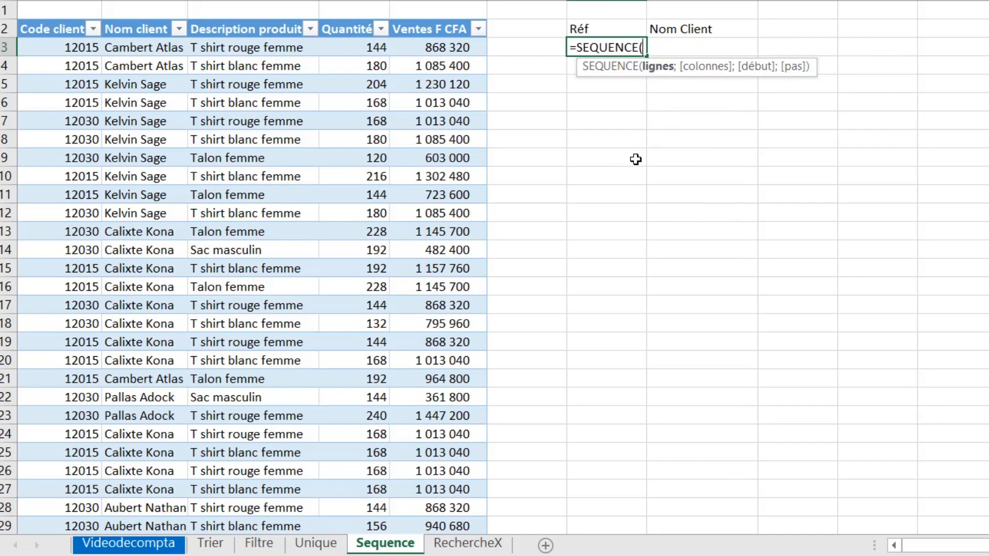
{"action": "type", "text": "10;"}
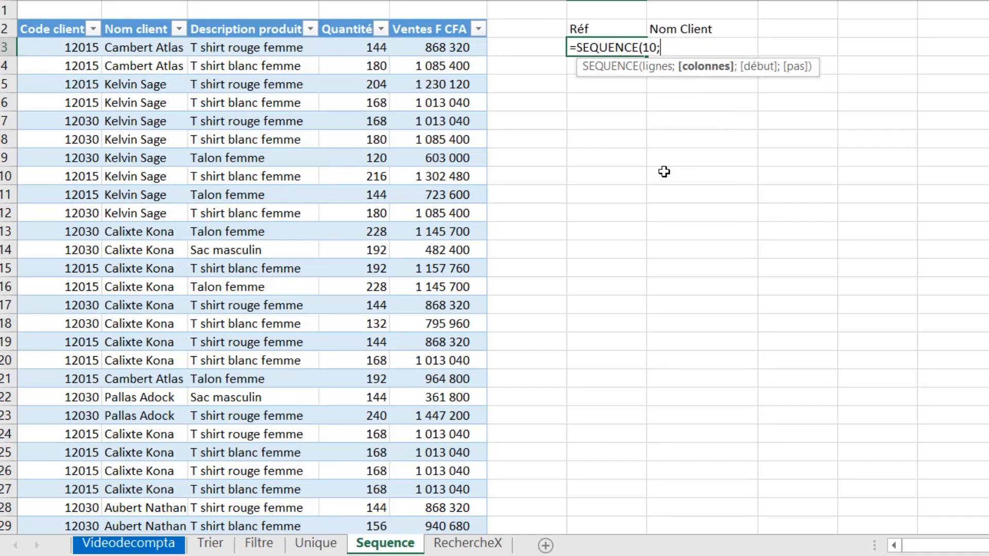
{"action": "key", "text": "BackSpace"}
{"action": "type", "text": ")"}
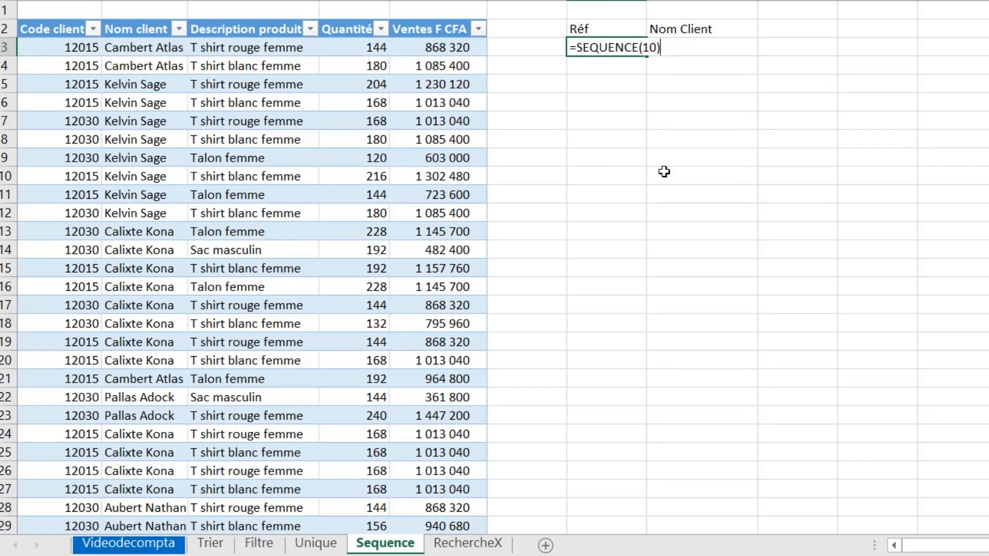
{"action": "key", "text": "Return"}
{"action": "left_click", "coordinate": [598, 47]}
{"action": "left_click_drag", "start_coordinate": [597, 73], "coordinate": [609, 213]}
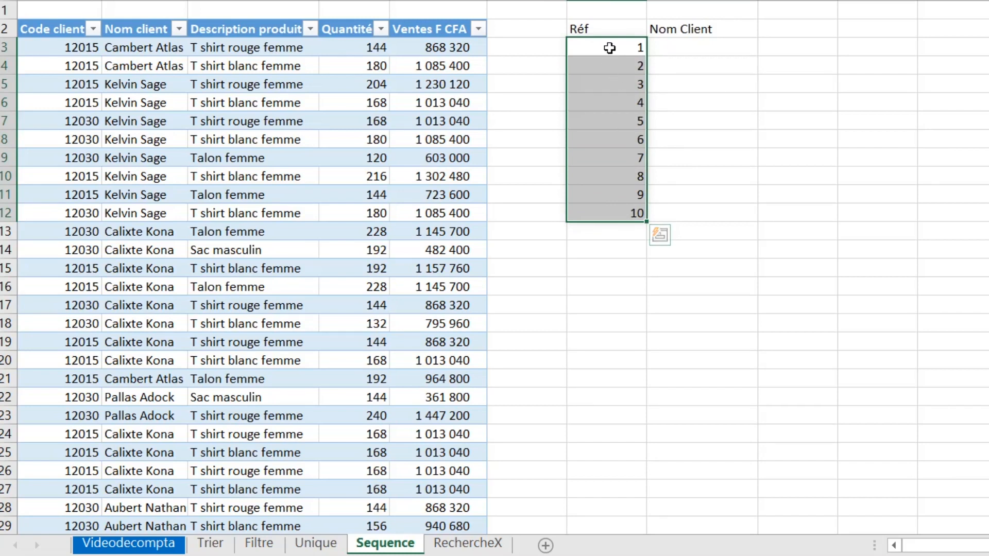
{"action": "left_click_drag", "start_coordinate": [610, 49], "coordinate": [608, 206]}
{"action": "key", "text": "ctrl+z"}
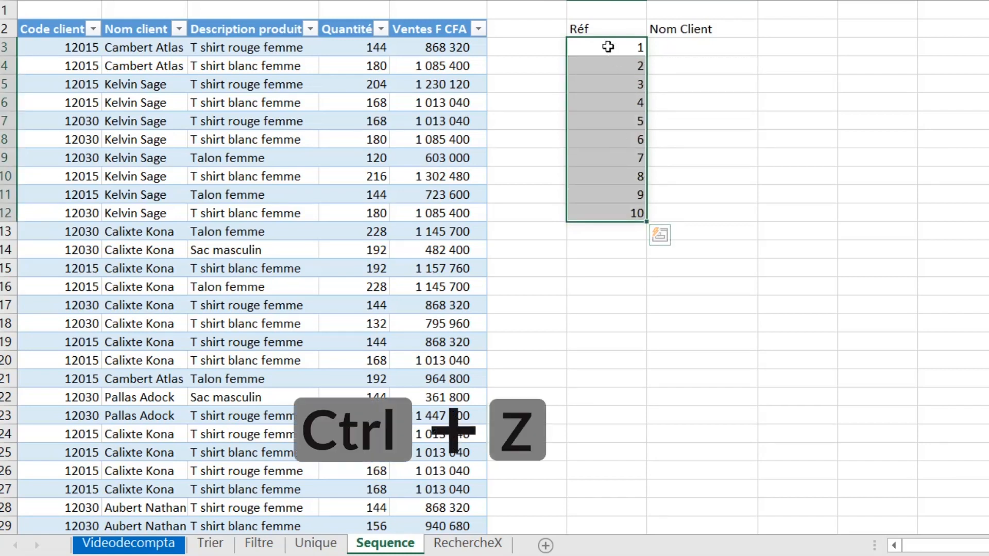
{"action": "key", "text": "ctrl+z"}
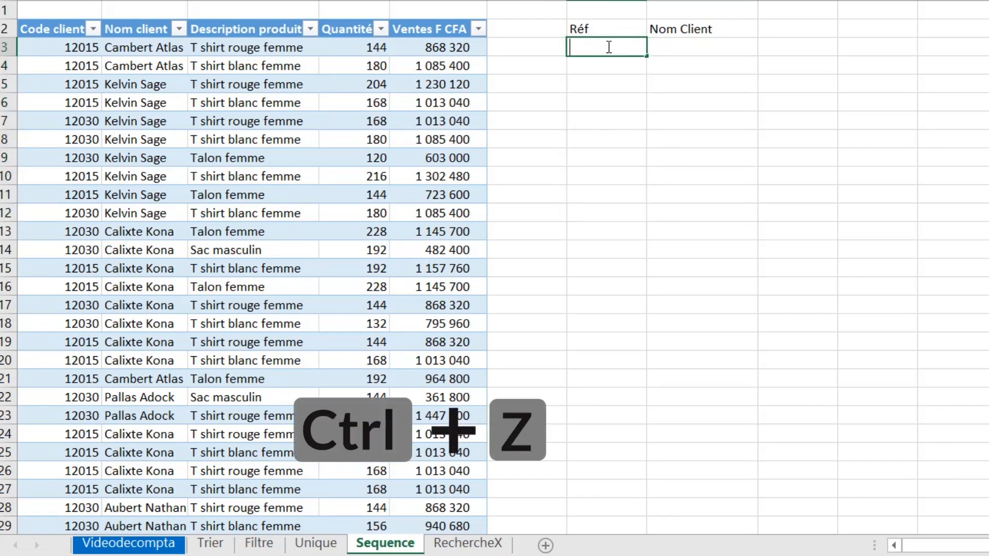
Enter =SEQUENCE(10;2;2;3) in G3 to generate ten rows and two columns starting at 2 in steps of 3.
{"action": "type", "text": "=seque"}
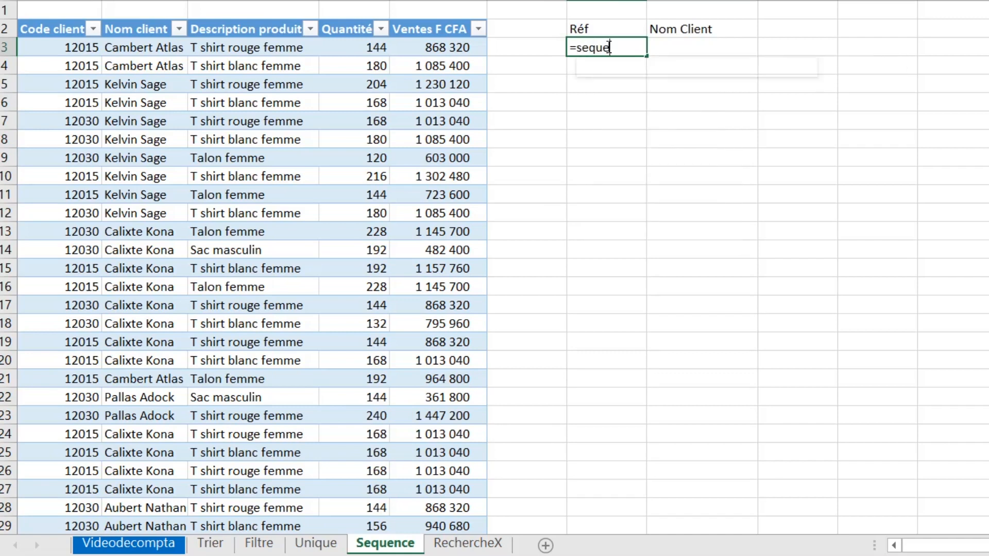
{"action": "key", "text": "Tab"}
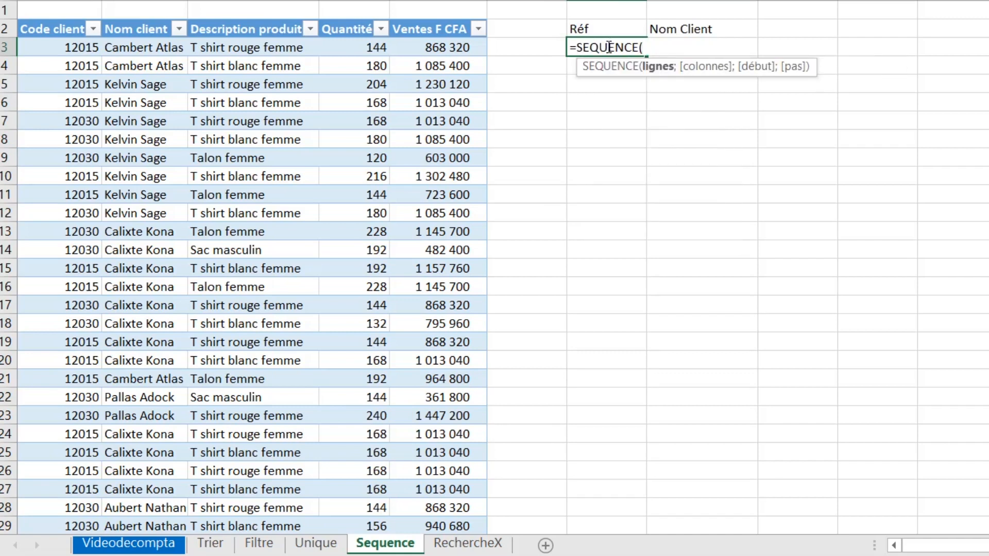
{"action": "type", "text": "10;"}
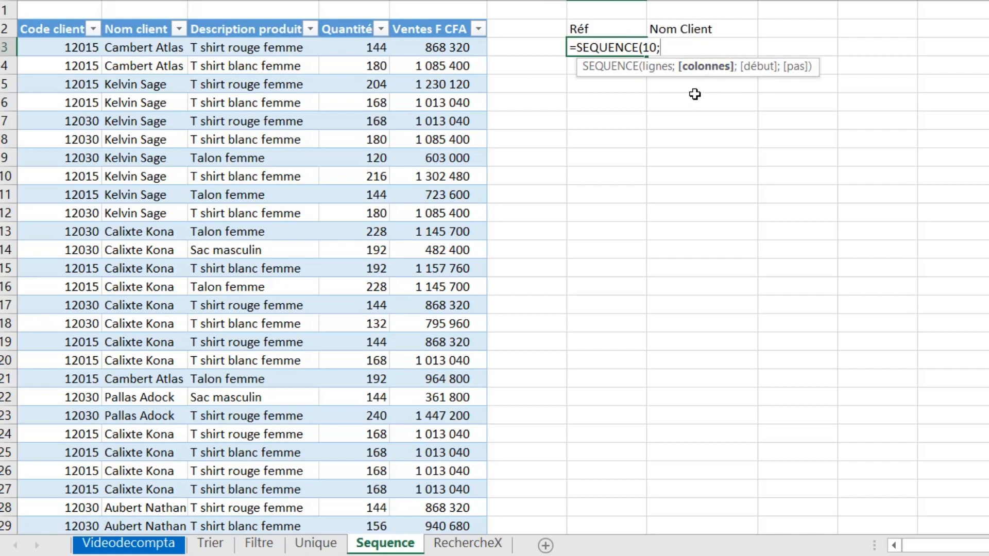
{"action": "type", "text": "2;"}
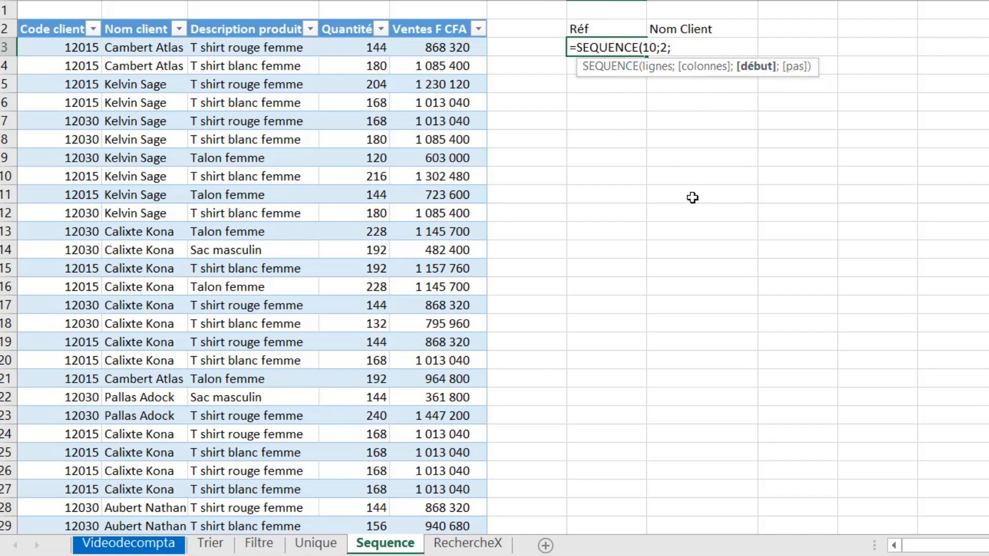
{"action": "type", "text": ";3"}
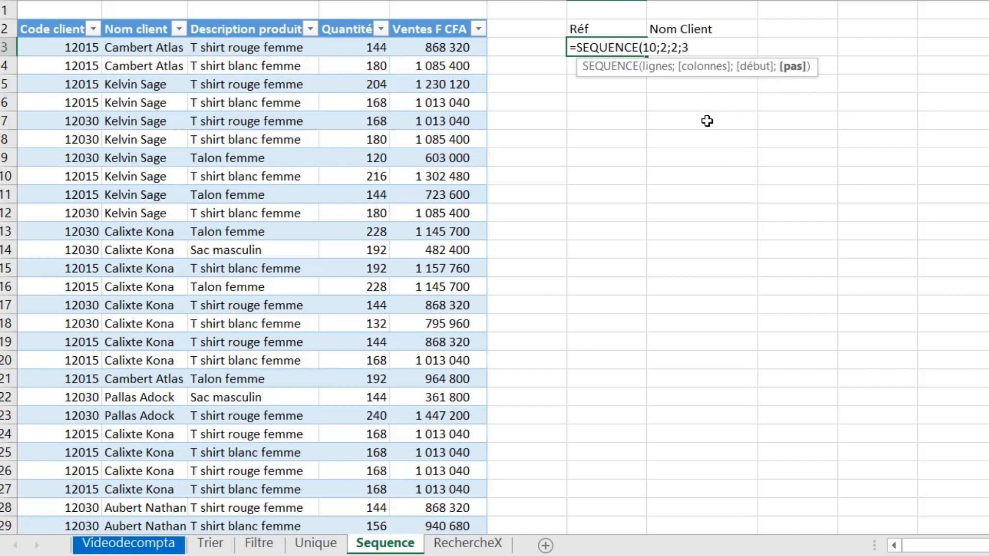
{"action": "key", "text": "Return"}
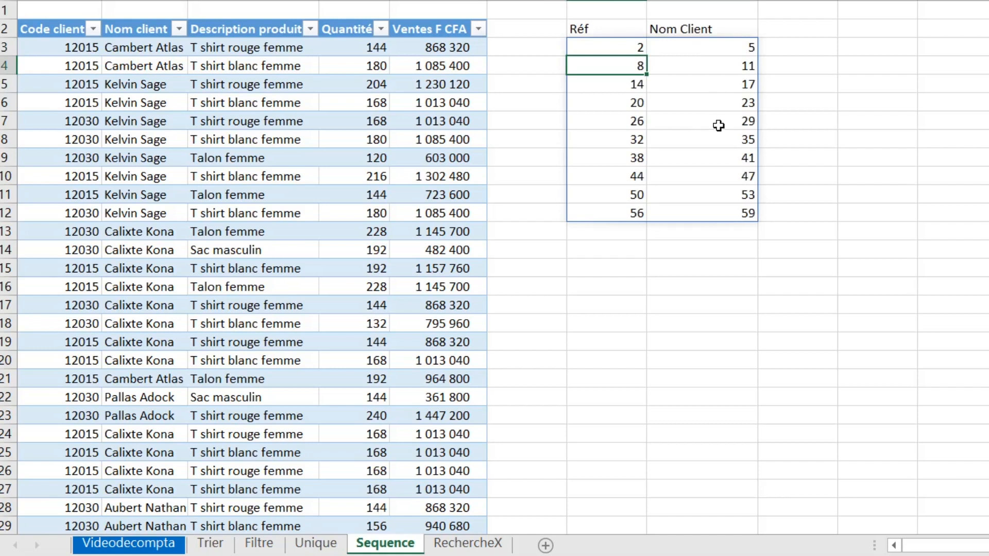
Check how the generated sequence progresses across its two columns and rows, and undo the SEQUENCE entry.
{"action": "left_click_drag", "start_coordinate": [620, 45], "coordinate": [730, 221]}
{"action": "left_click", "coordinate": [619, 46]}
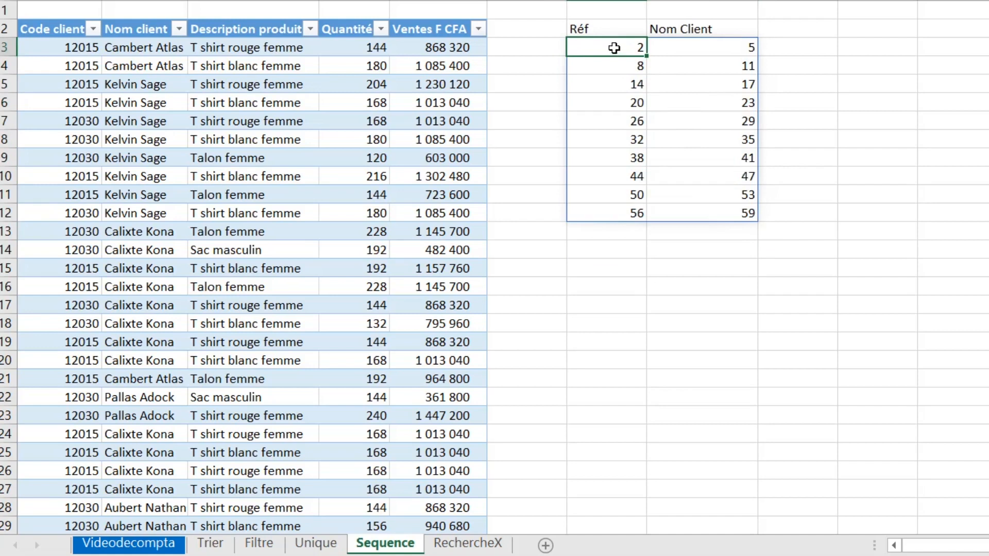
{"action": "left_click", "coordinate": [711, 47]}
{"action": "left_click", "coordinate": [609, 65]}
{"action": "left_click", "coordinate": [693, 65]}
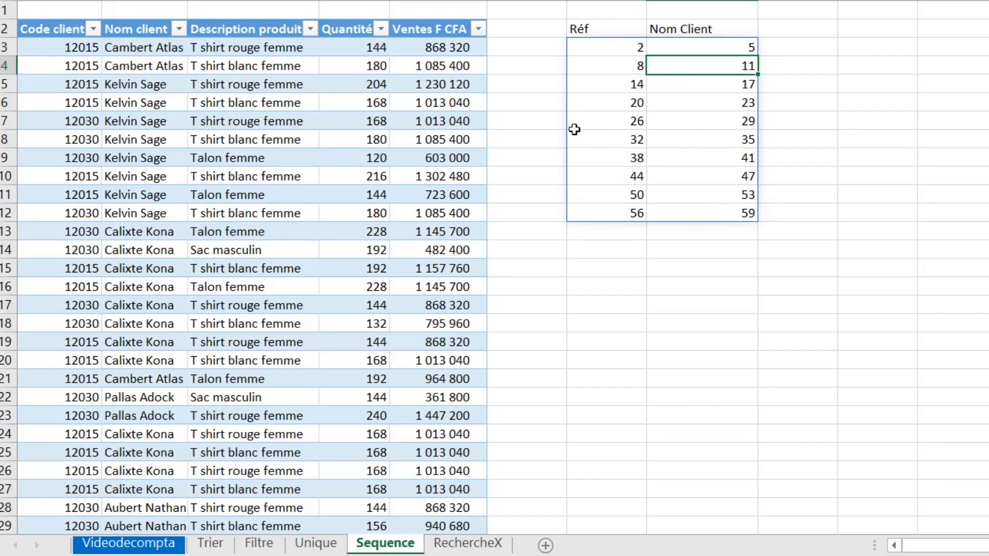
{"action": "key", "text": "Up"}
{"action": "key", "text": "ctrl+z"}
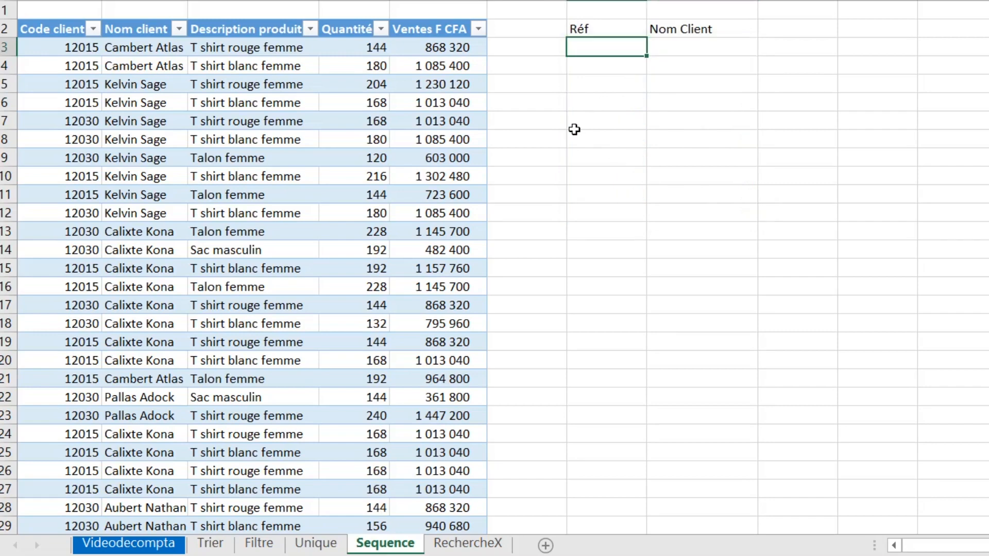
In H3 under Nom Client, enter =UNIQUE(Tableau9[Nom client]) and review the resulting list of clients.
{"action": "left_click_drag", "start_coordinate": [61, 31], "coordinate": [467, 396]}
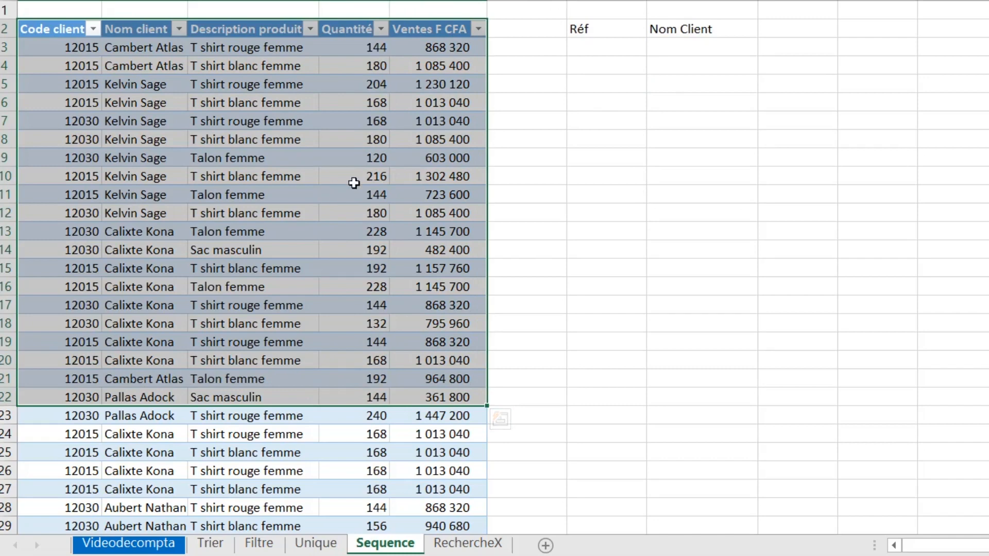
{"action": "left_click", "coordinate": [611, 51]}
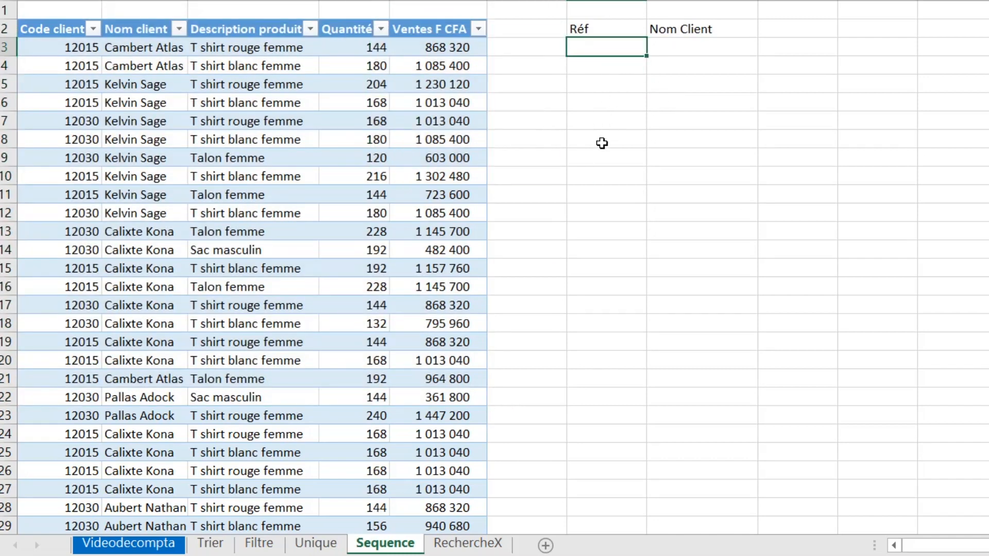
{"action": "left_click", "coordinate": [698, 47]}
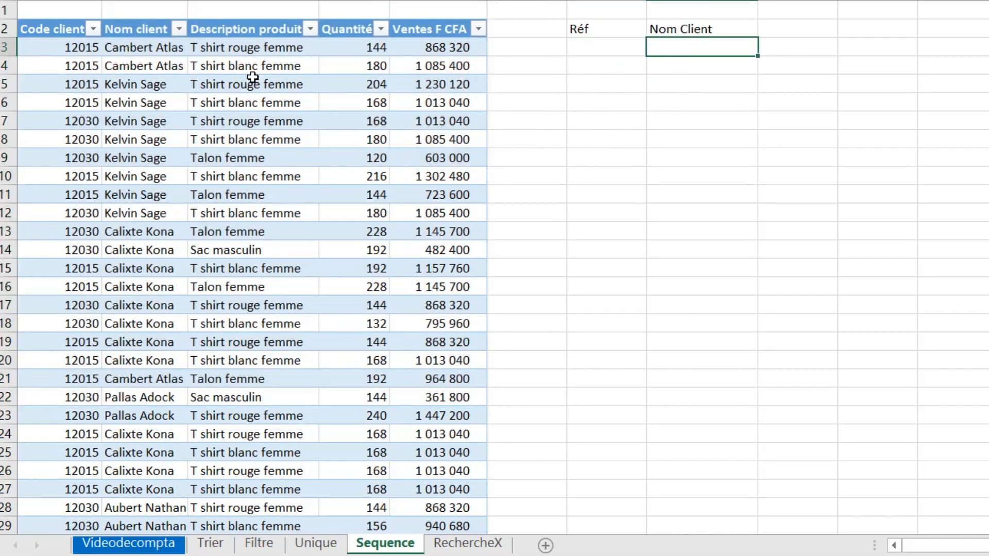
{"action": "left_click_drag", "start_coordinate": [73, 29], "coordinate": [437, 470]}
{"action": "left_click", "coordinate": [704, 47]}
{"action": "left_click_drag", "start_coordinate": [697, 44], "coordinate": [685, 183]}
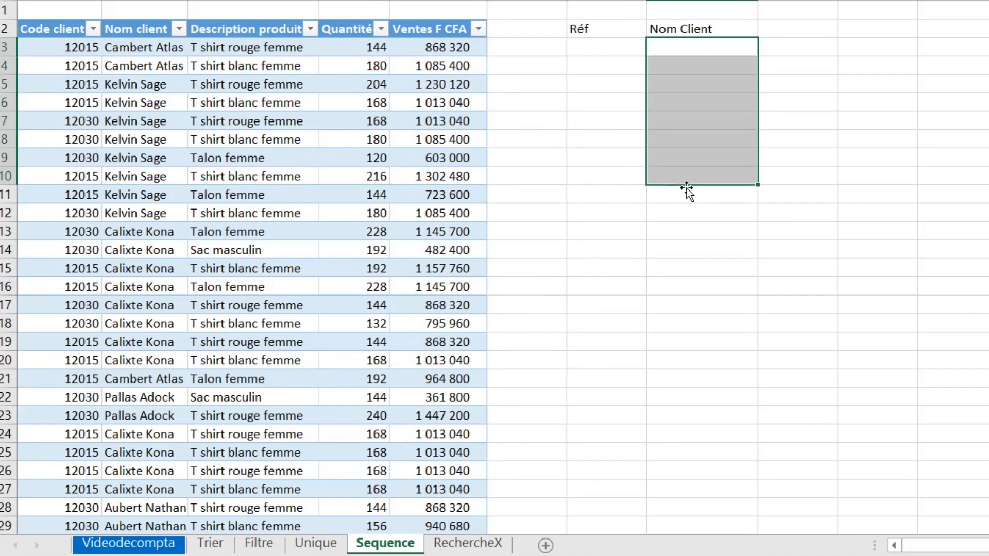
{"action": "left_click", "coordinate": [687, 47]}
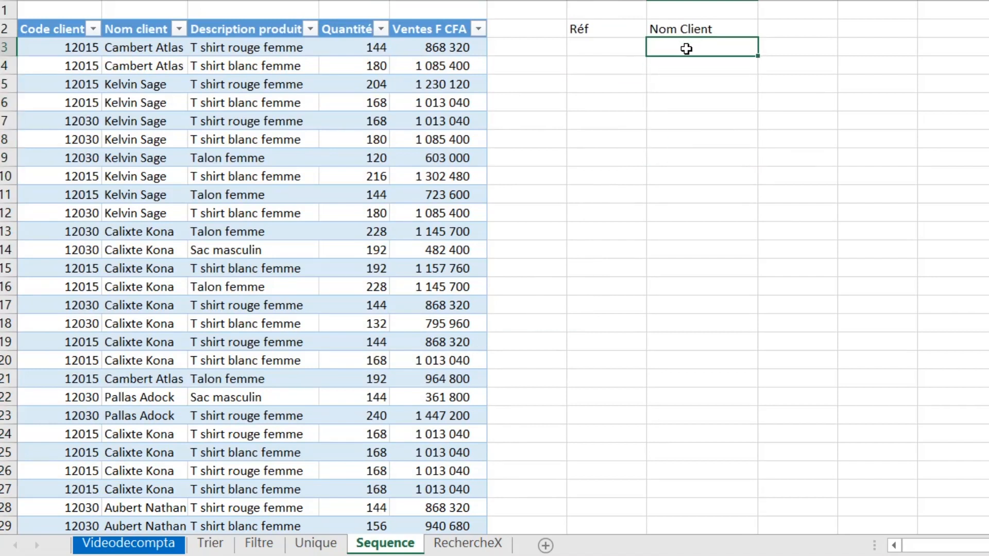
{"action": "type", "text": "=uniqu"}
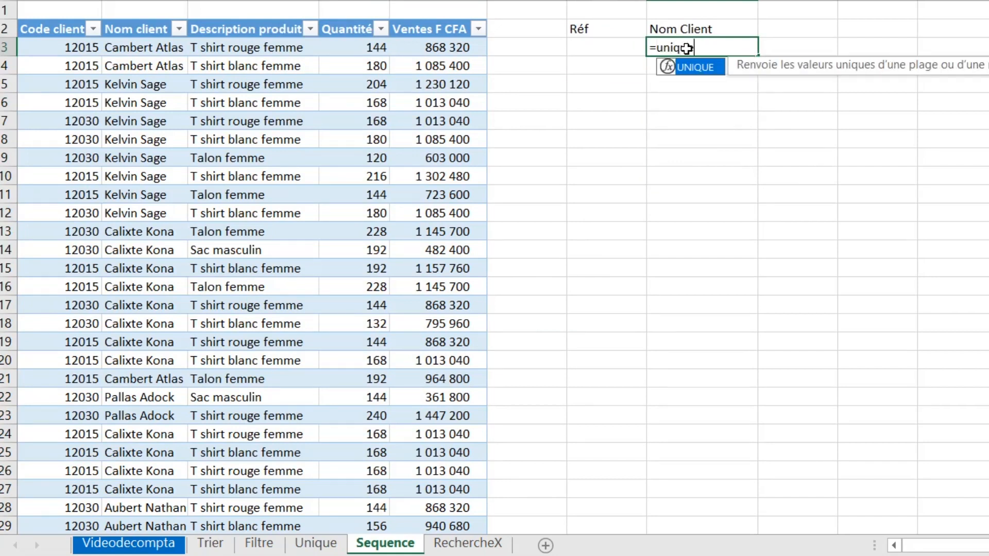
{"action": "key", "text": "Tab"}
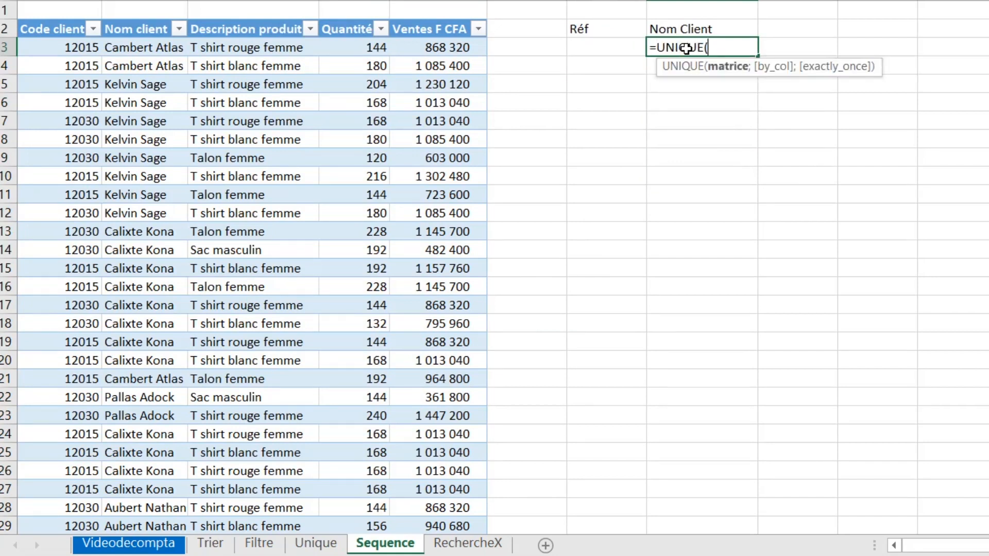
{"action": "left_click", "coordinate": [139, 24]}
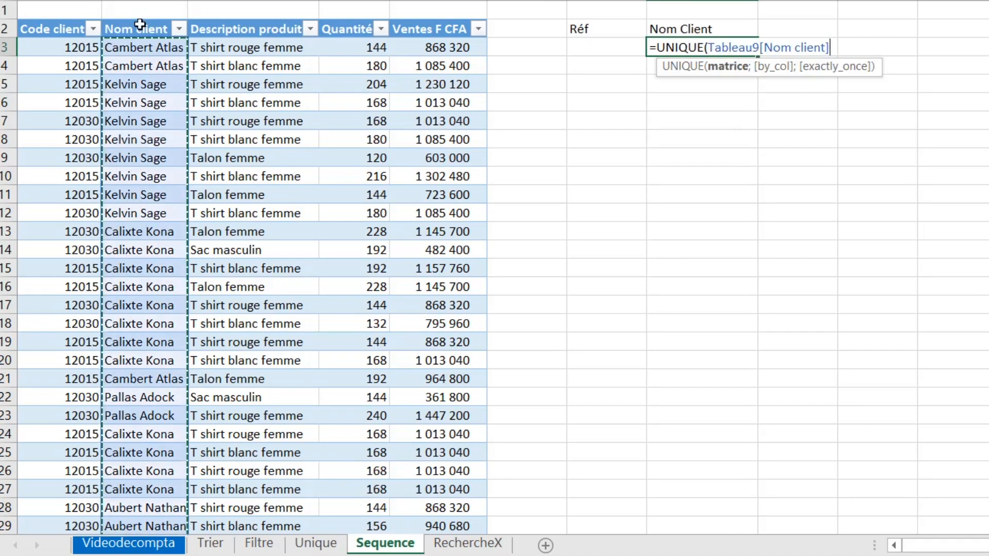
{"action": "type", "text": ")"}
{"action": "key", "text": "ctrl+Return"}
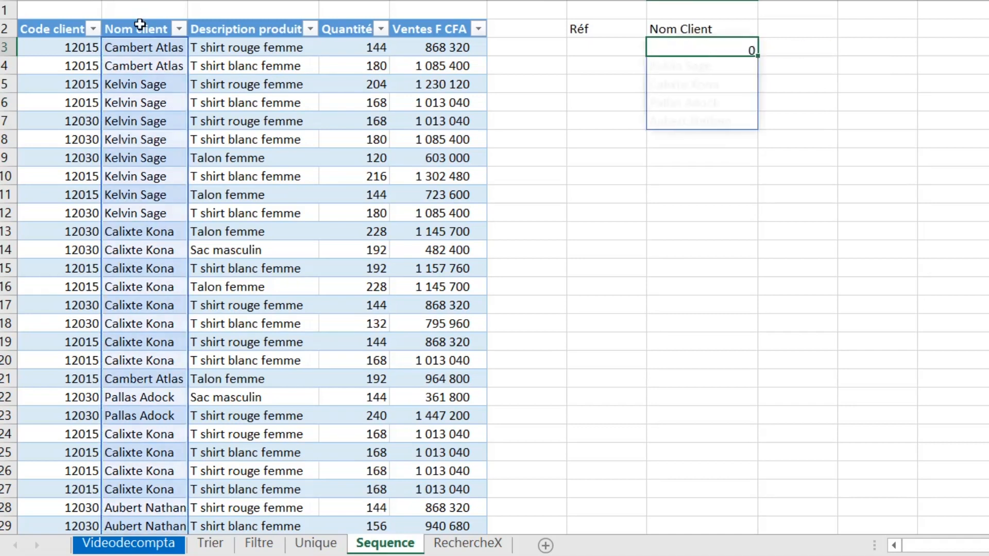
{"action": "left_click_drag", "start_coordinate": [752, 44], "coordinate": [722, 126]}
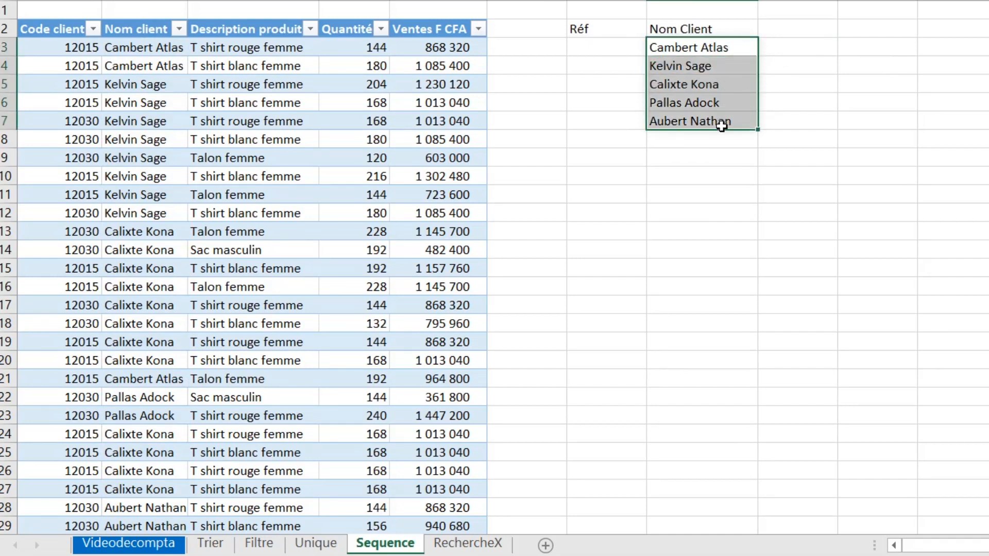
Number the listed clients manually under Réf by entering 1 and 2 in G3:G4 and filling the series down to 5.
{"action": "left_click", "coordinate": [607, 46]}
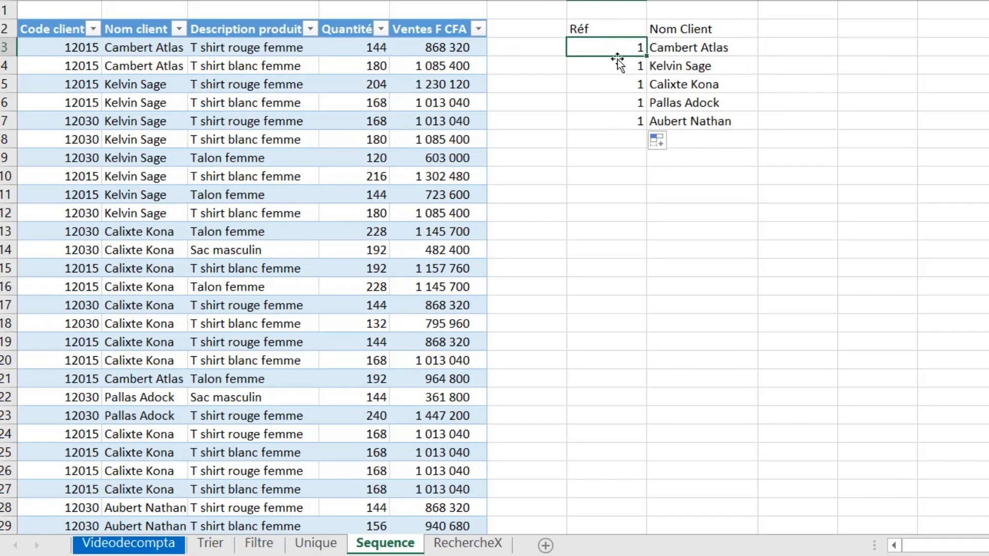
{"action": "key", "text": "ctrl+z"}
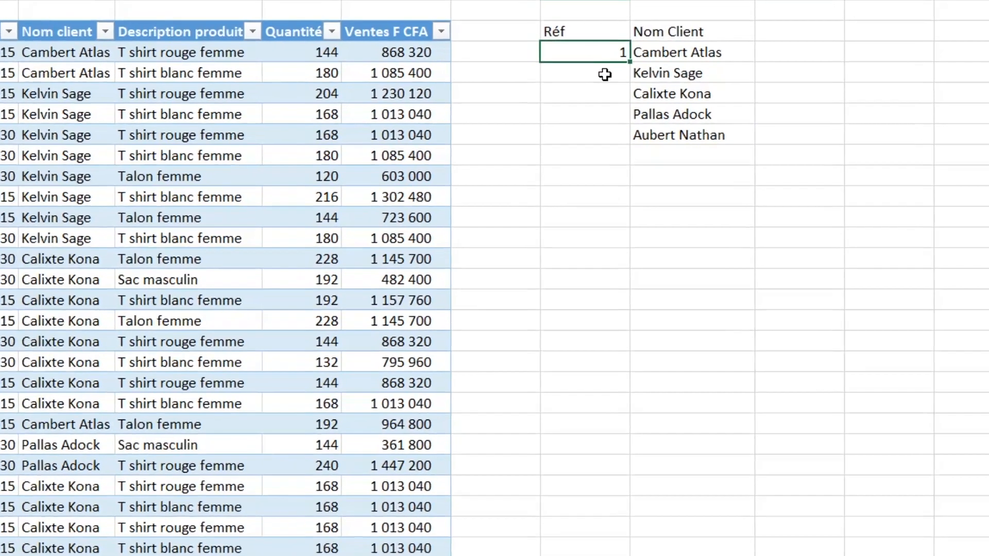
{"action": "left_click", "coordinate": [625, 68]}
{"action": "type", "text": "2"}
{"action": "key", "text": "Return"}
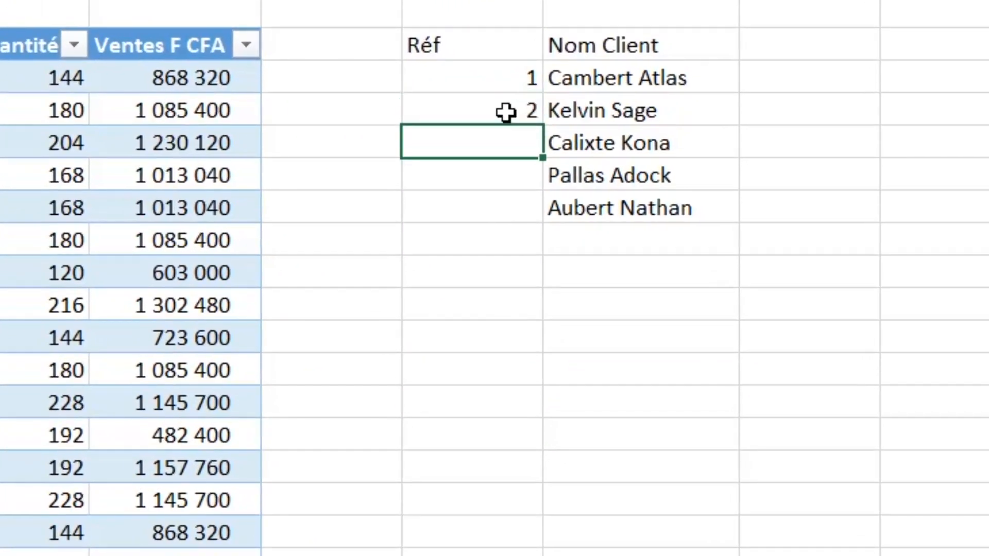
{"action": "left_click_drag", "start_coordinate": [502, 83], "coordinate": [479, 195]}
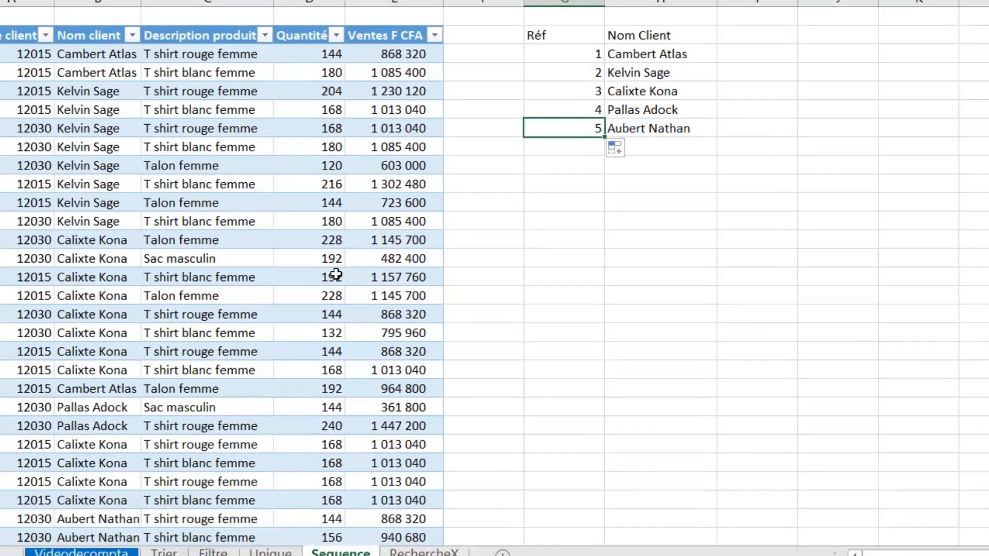
Add a test row below the sales table by entering Nopveau client in the Nom client column.
{"action": "scroll", "coordinate": [336, 274], "scroll_direction": "down", "scroll_amount": 5}
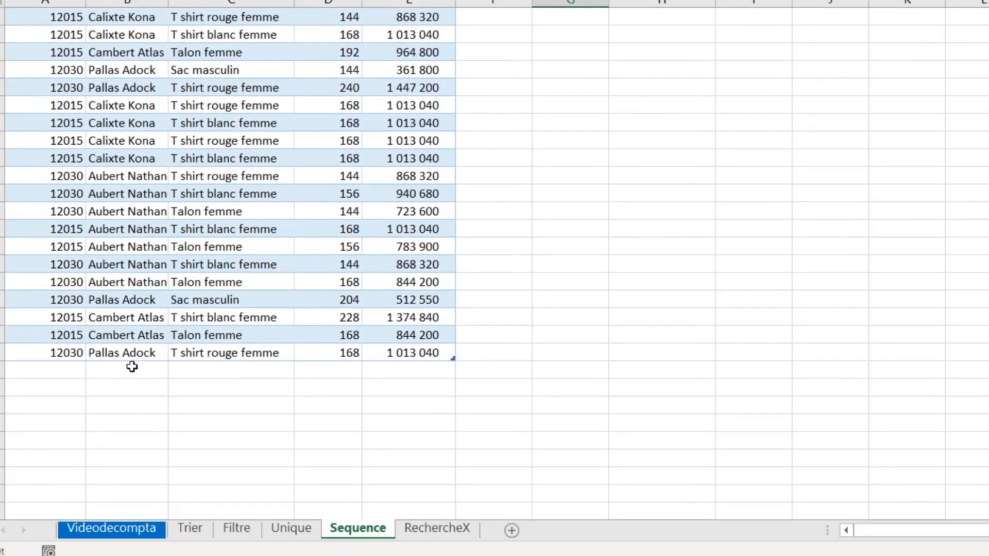
{"action": "left_click", "coordinate": [133, 368]}
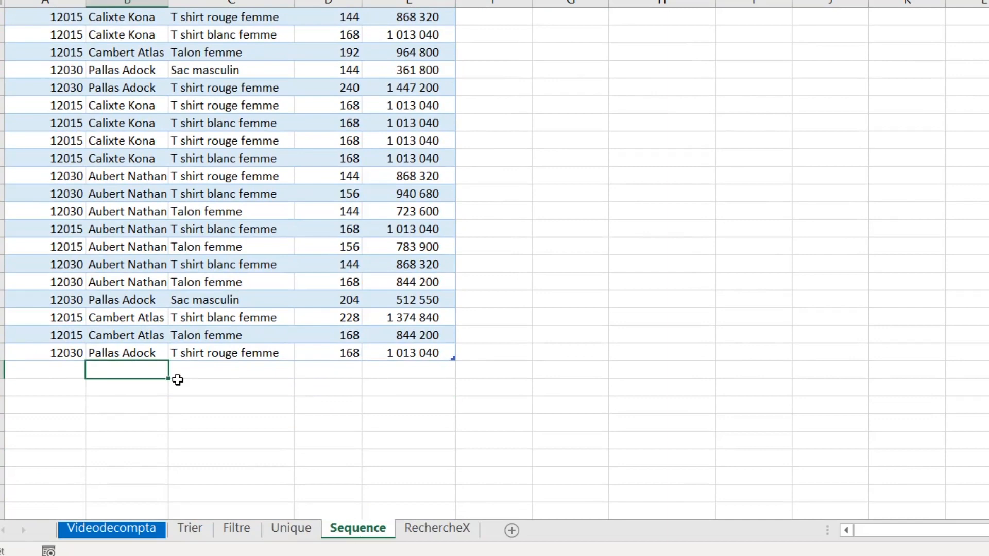
{"action": "type", "text": "Nopveau clien"}
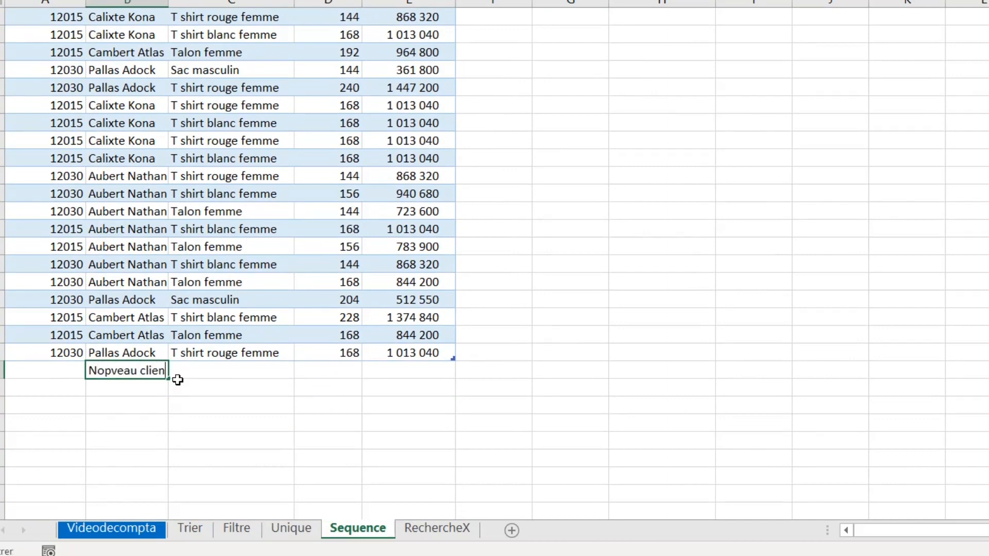
{"action": "type", "text": "t"}
{"action": "key", "text": "Return"}
Compare the manual Réf numbers in G3:G8 with the updated list of unique clients.
{"action": "scroll", "coordinate": [673, 245], "scroll_direction": "up", "scroll_amount": 5}
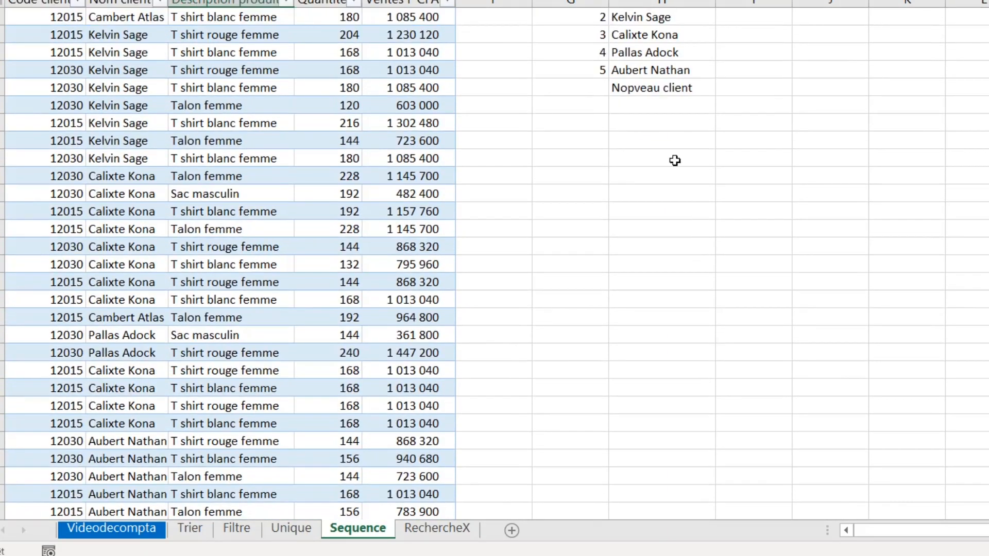
{"action": "scroll", "coordinate": [653, 165], "scroll_direction": "down", "scroll_amount": 1}
{"action": "scroll", "coordinate": [655, 137], "scroll_direction": "up", "scroll_amount": 1}
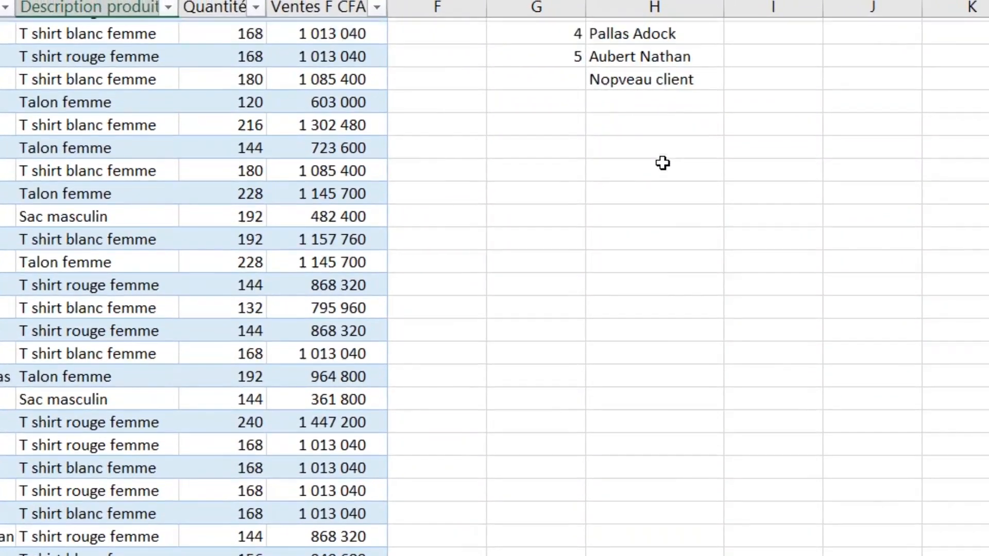
{"action": "scroll", "coordinate": [663, 163], "scroll_direction": "up", "scroll_amount": 2}
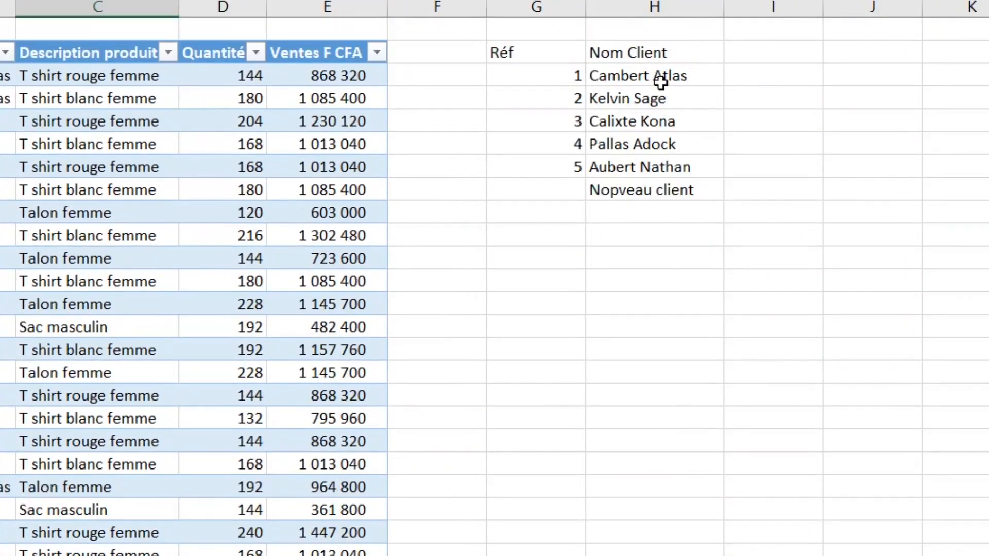
{"action": "left_click_drag", "start_coordinate": [512, 72], "coordinate": [511, 188]}
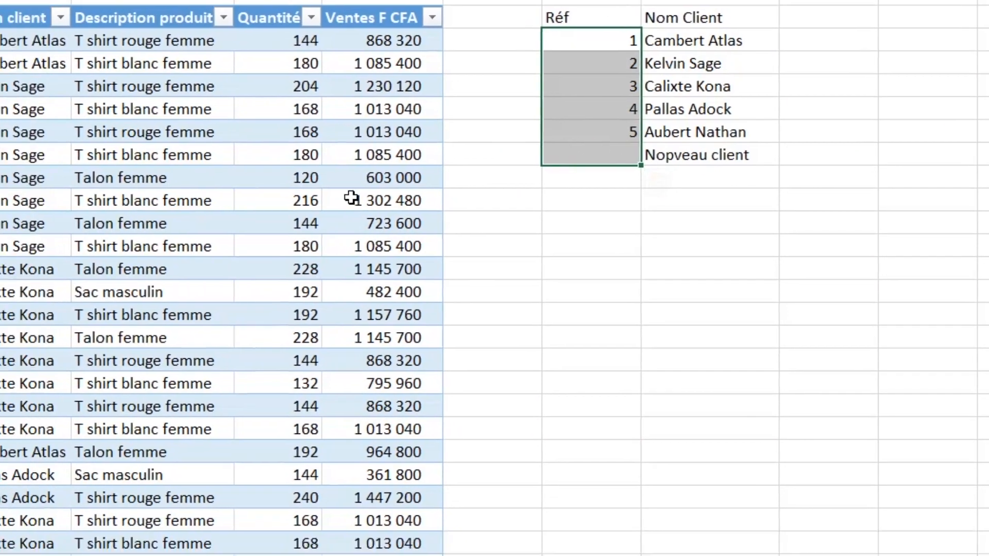
Undo the table extension and delete the test client entry from B39.
{"action": "key", "text": "ctrl+z"}
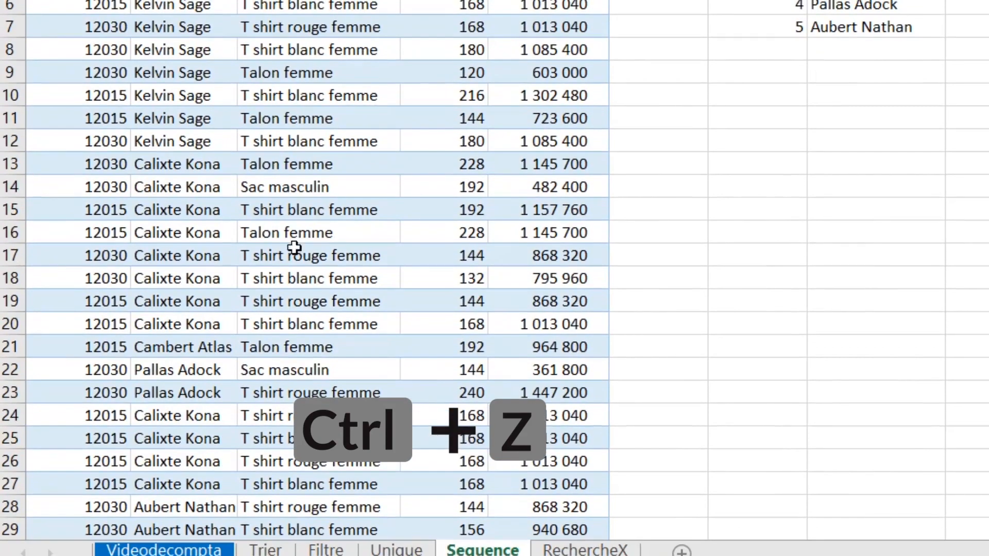
{"action": "left_click", "coordinate": [229, 99]}
{"action": "scroll", "coordinate": [287, 228], "scroll_direction": "down", "scroll_amount": 4}
{"action": "scroll", "coordinate": [287, 228], "scroll_direction": "down", "scroll_amount": 4}
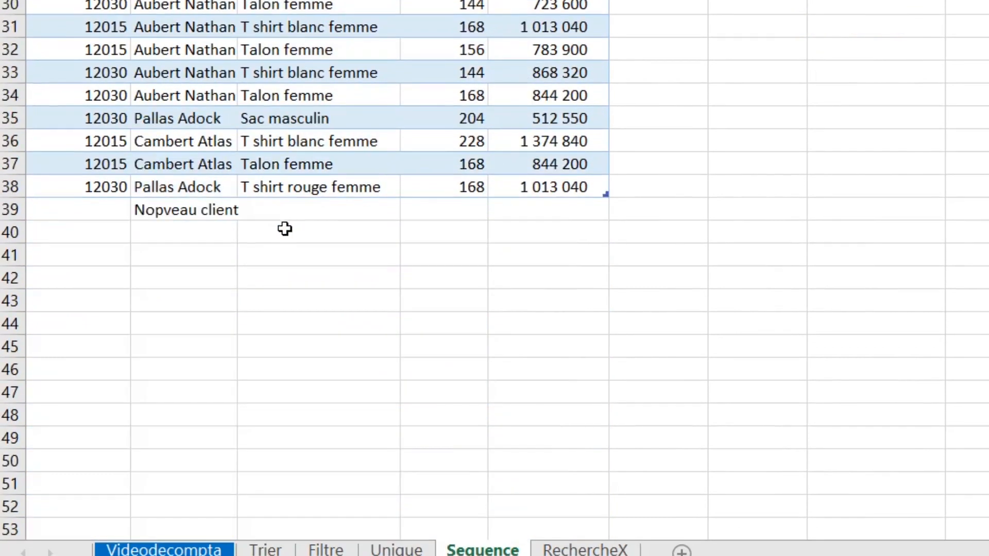
{"action": "left_click", "coordinate": [181, 214]}
{"action": "key", "text": "Delete"}
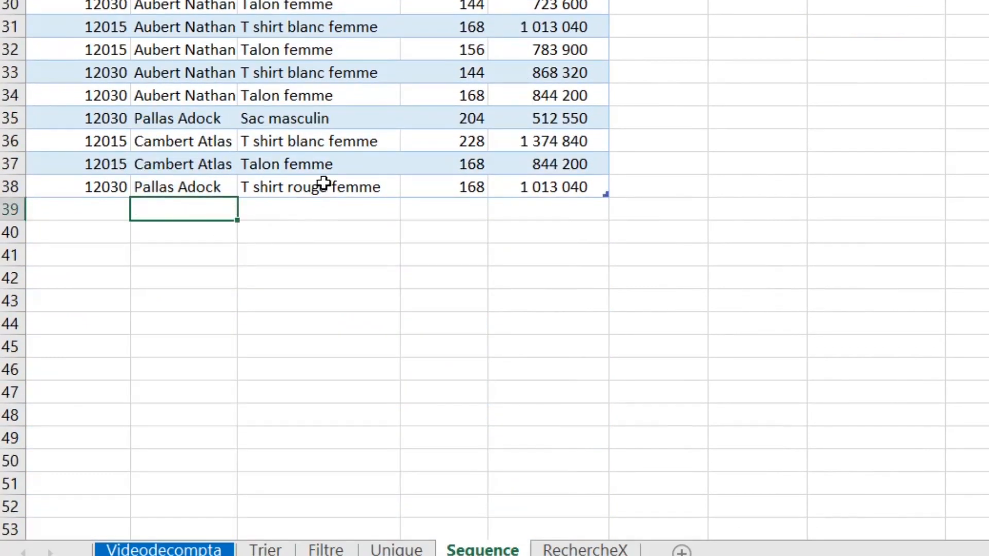
Clear the manually entered reference numbers from G3:G8 under Réf.
{"action": "scroll", "coordinate": [324, 183], "scroll_direction": "up", "scroll_amount": 7}
{"action": "scroll", "coordinate": [680, 123], "scroll_direction": "up", "scroll_amount": 1}
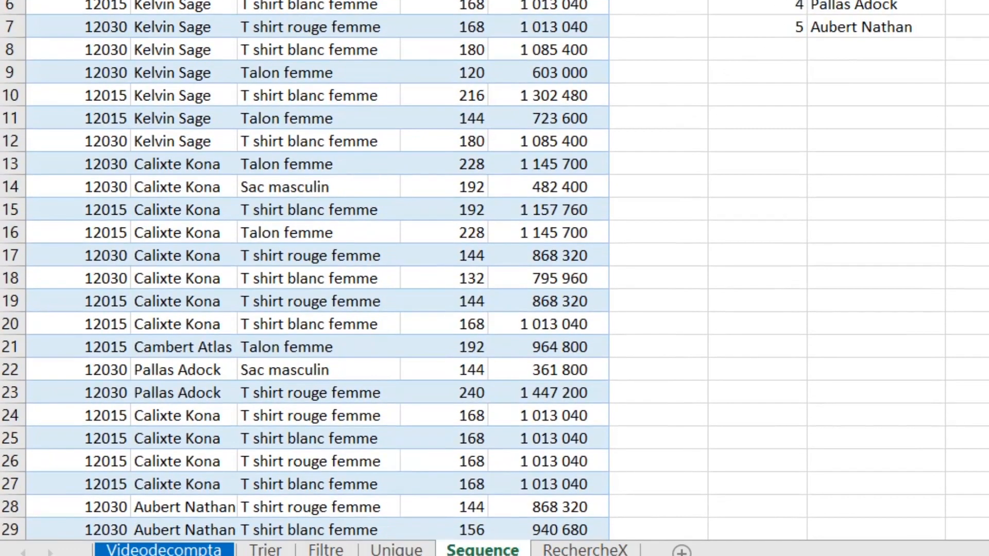
{"action": "left_click", "coordinate": [659, 74]}
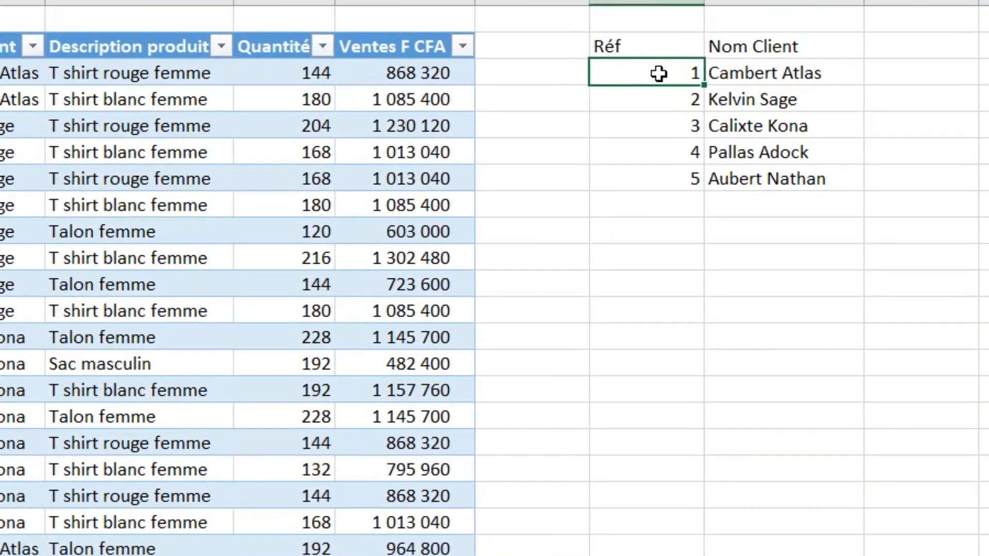
{"action": "left_click_drag", "start_coordinate": [658, 73], "coordinate": [669, 205]}
{"action": "key", "text": "Delete"}
Enter =SEQUENCE(NBVAL(H3#)) in G3 to number every client in the spilled list, and review the generated references.
{"action": "left_click", "coordinate": [664, 69]}
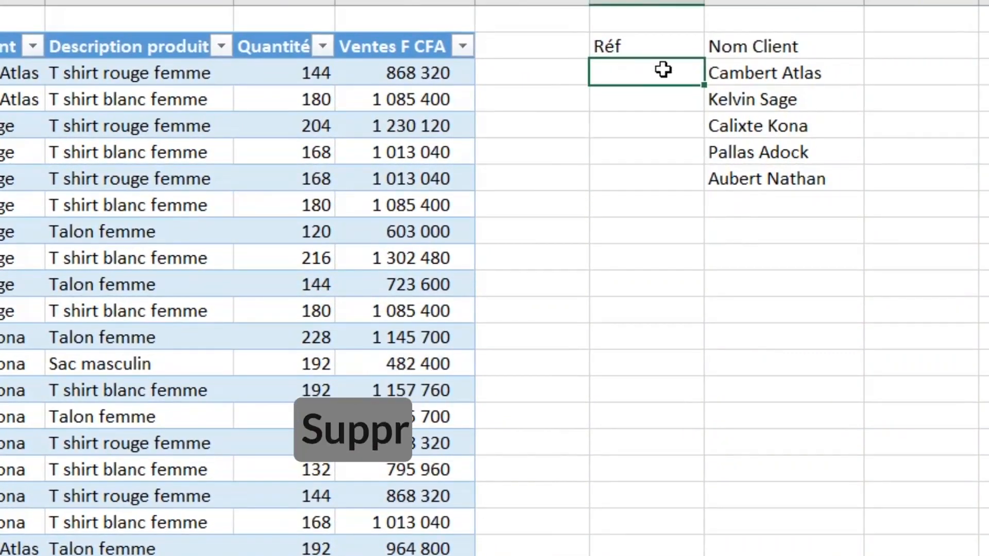
{"action": "type", "text": "=seq"}
{"action": "key", "text": "Tab"}
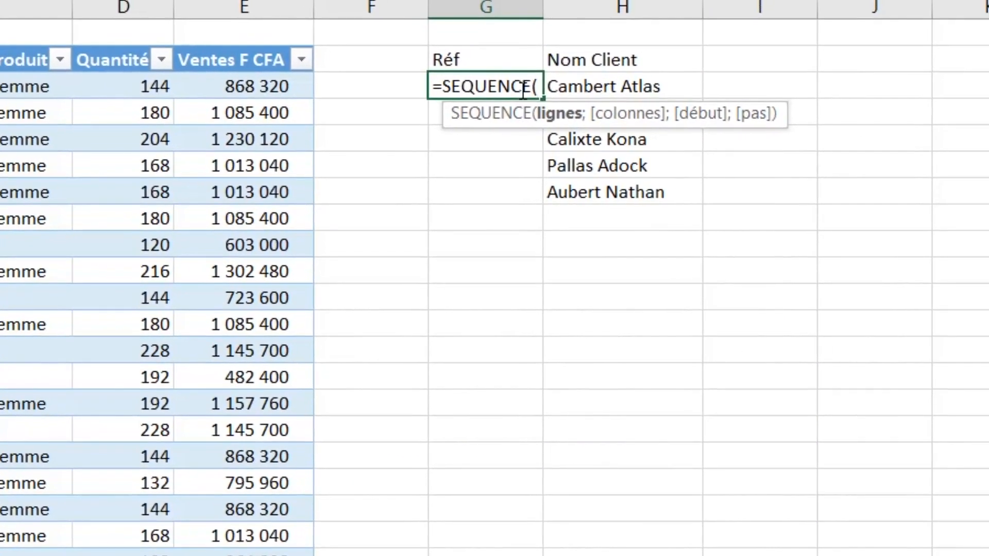
{"action": "type", "text": "nb"}
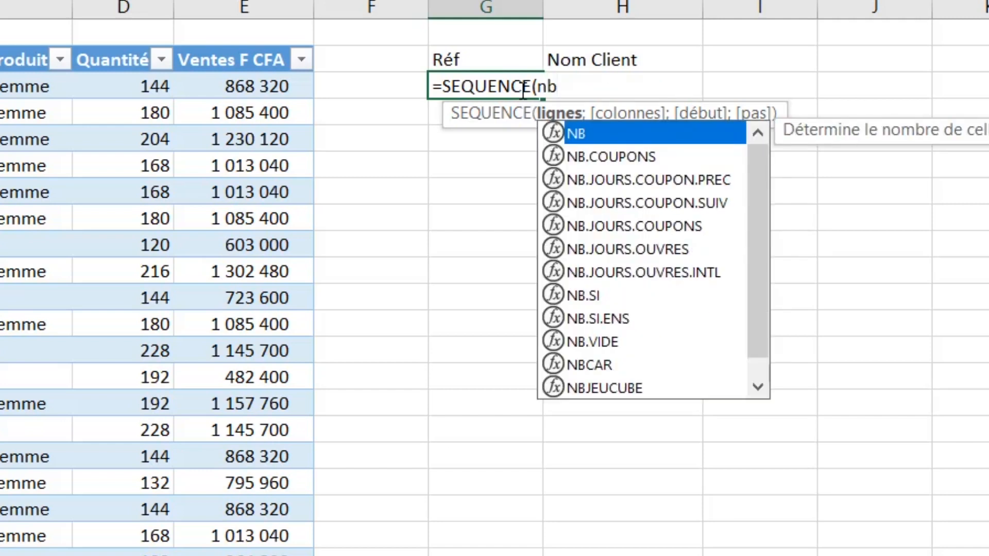
{"action": "type", "text": "val"}
{"action": "key", "text": "Tab"}
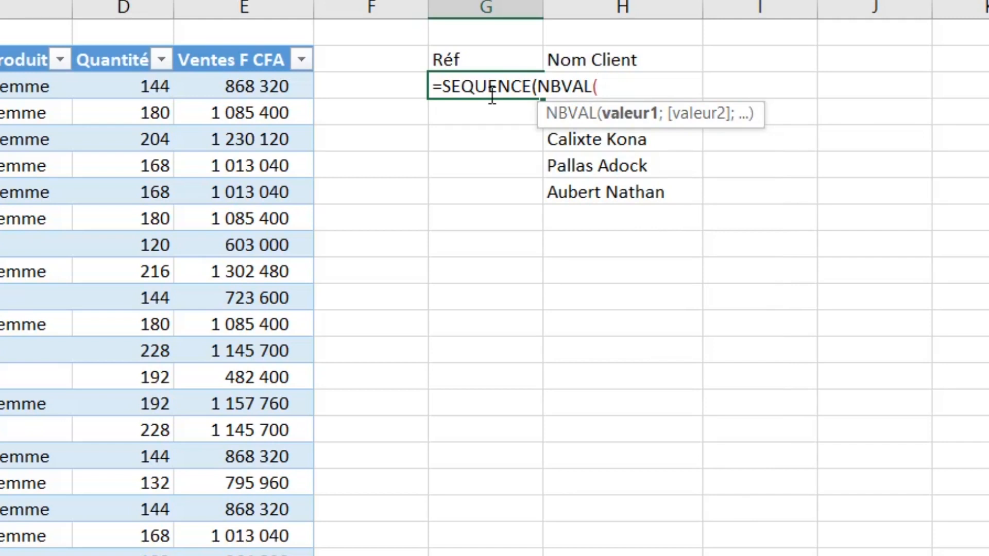
{"action": "type", "text": "H3"}
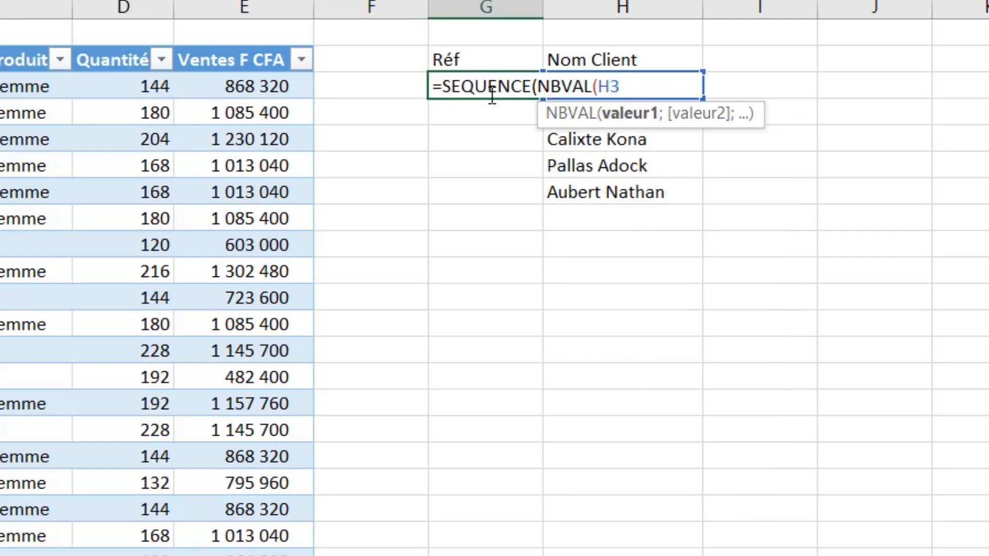
{"action": "type", "text": "#"}
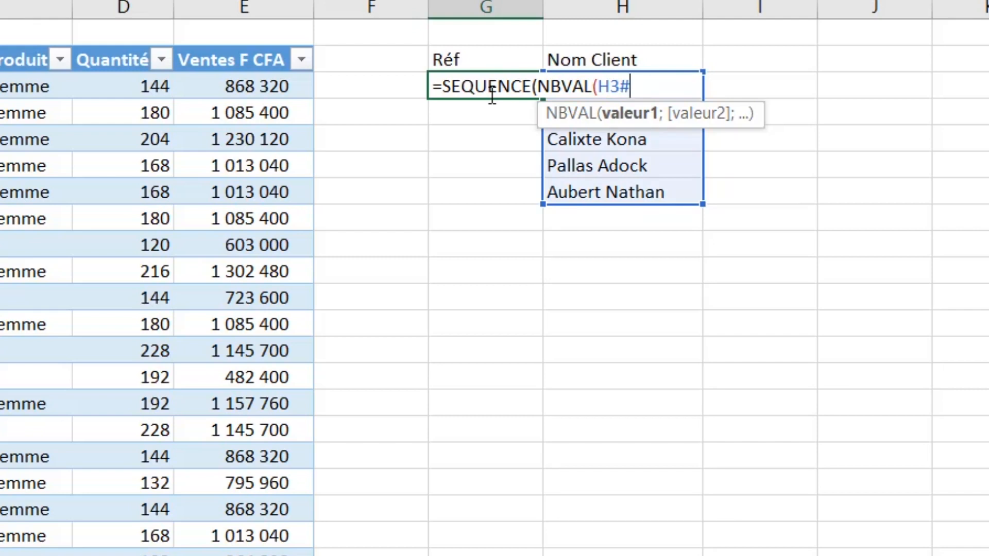
{"action": "type", "text": "))"}
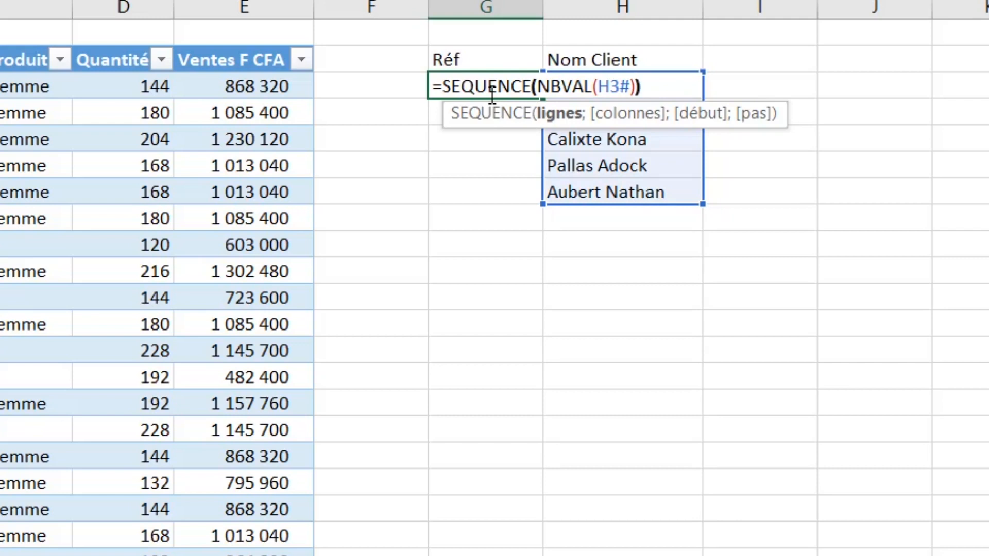
{"action": "type", "text": ")"}
{"action": "key", "text": "Return"}
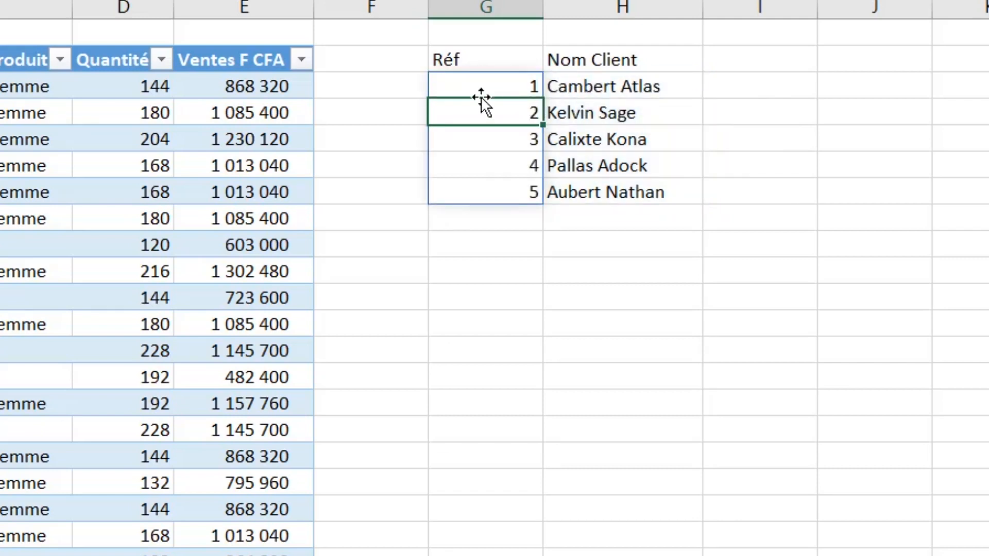
{"action": "left_click_drag", "start_coordinate": [471, 84], "coordinate": [469, 202]}
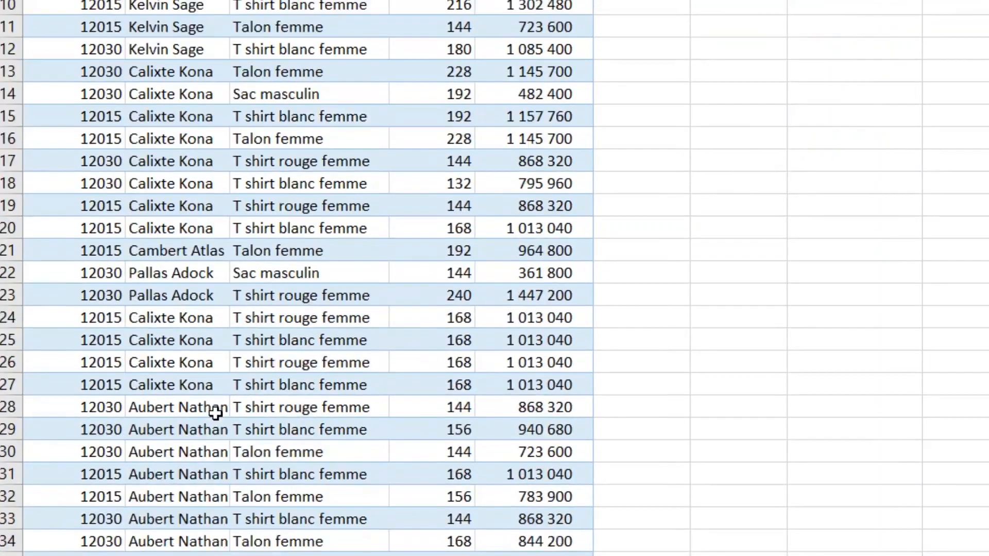
Add a new row to the sales table by entering Client Z in B39 under Nom client.
{"action": "scroll", "coordinate": [280, 413], "scroll_direction": "down", "scroll_amount": 5}
{"action": "left_click", "coordinate": [304, 325]}
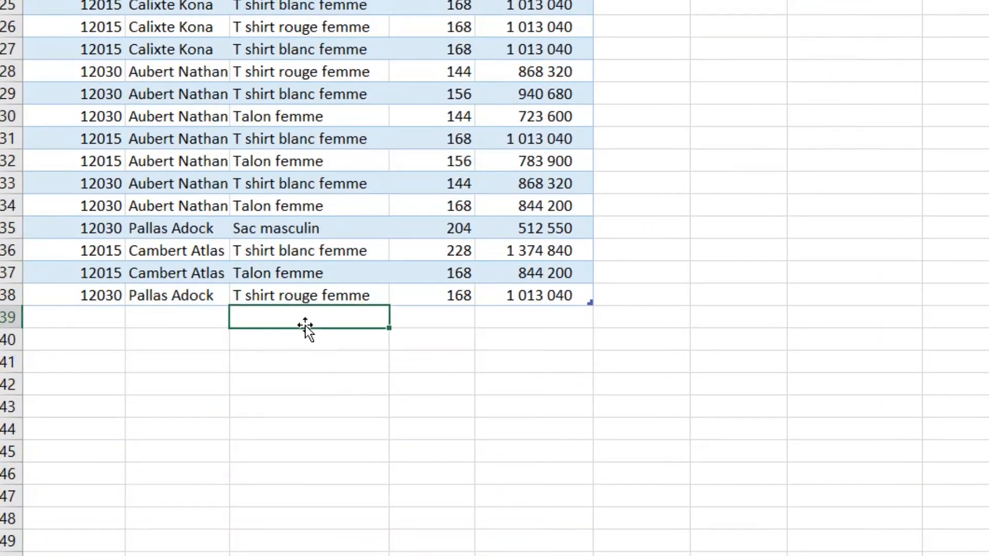
{"action": "key", "text": "Left"}
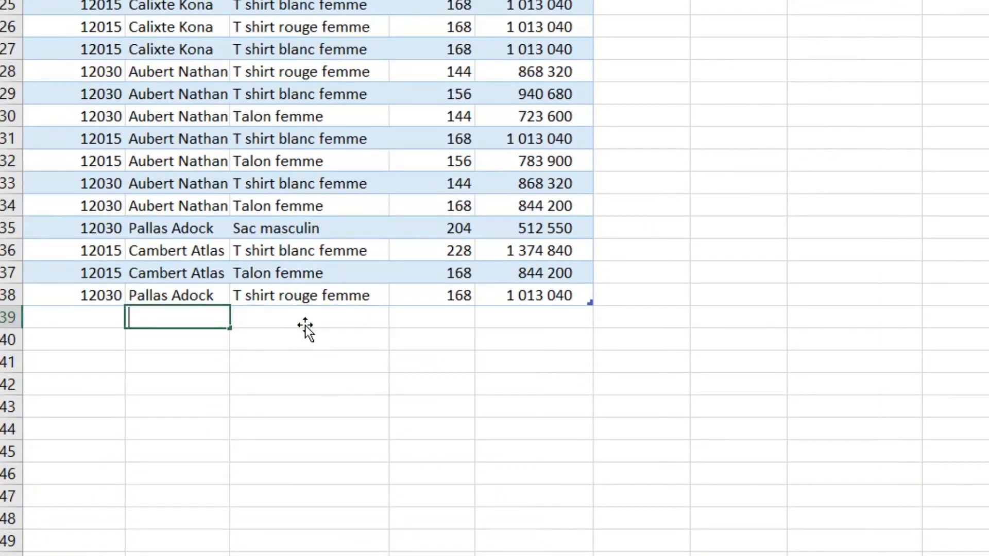
{"action": "type", "text": "Client Z"}
{"action": "key", "text": "Return"}
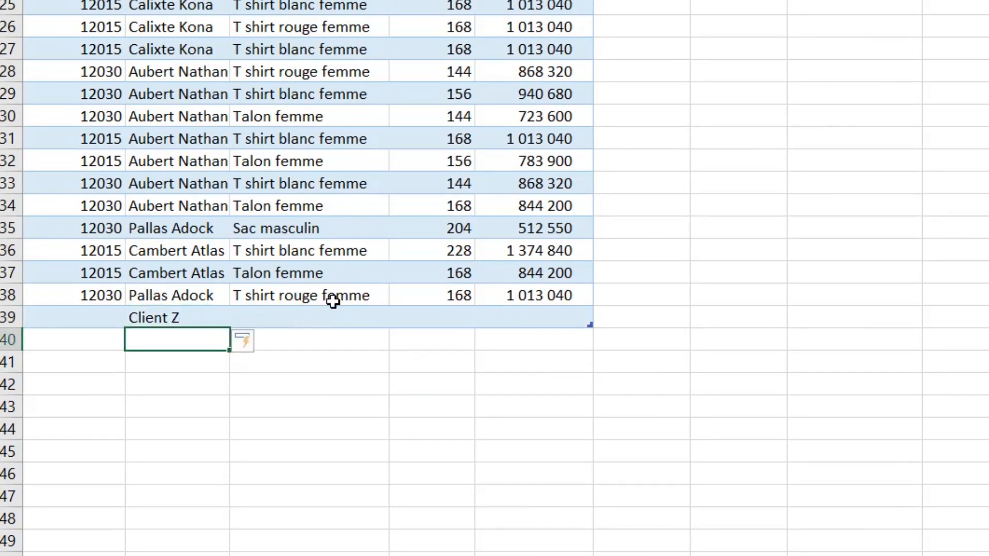
Check the client list and Réf numbering for the newly added Client Z.
{"action": "scroll", "coordinate": [332, 302], "scroll_direction": "up", "scroll_amount": 8}
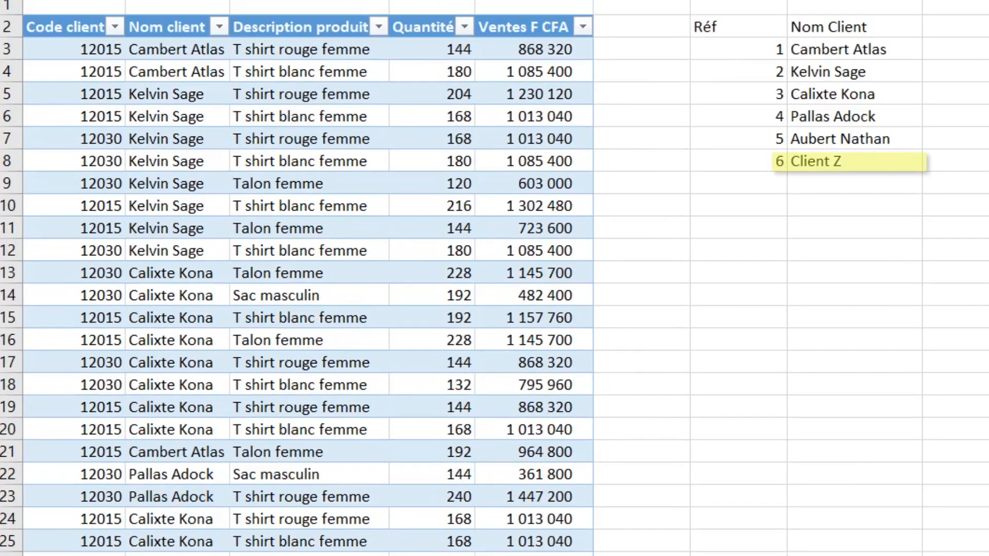
{"action": "left_click", "coordinate": [842, 163]}
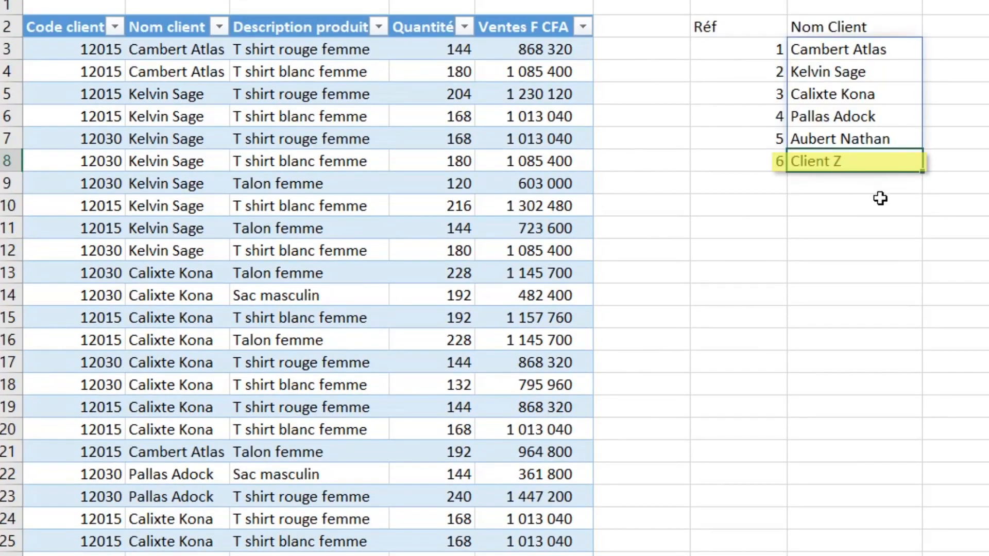
{"action": "left_click", "coordinate": [732, 163]}
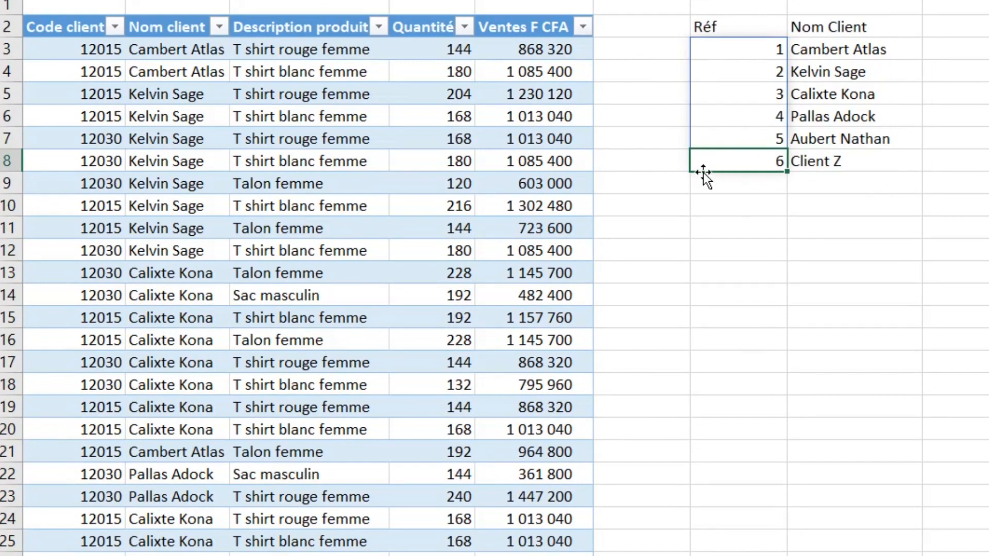
{"action": "left_click", "coordinate": [723, 51]}
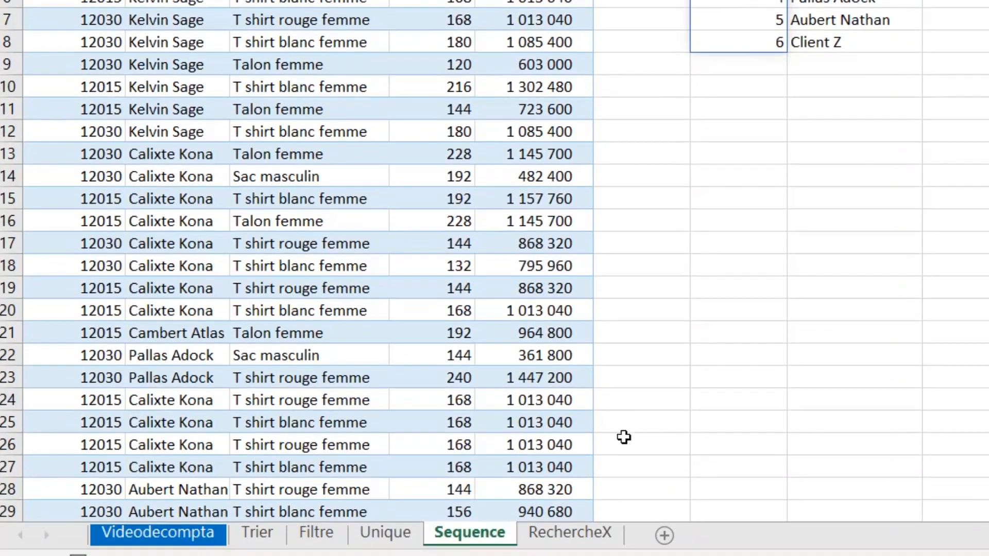
Switch to the RechercheX sheet and examine the Pays and Résultat en M€ lookup cells for the selected subsidiary.
{"action": "left_click", "coordinate": [588, 543]}
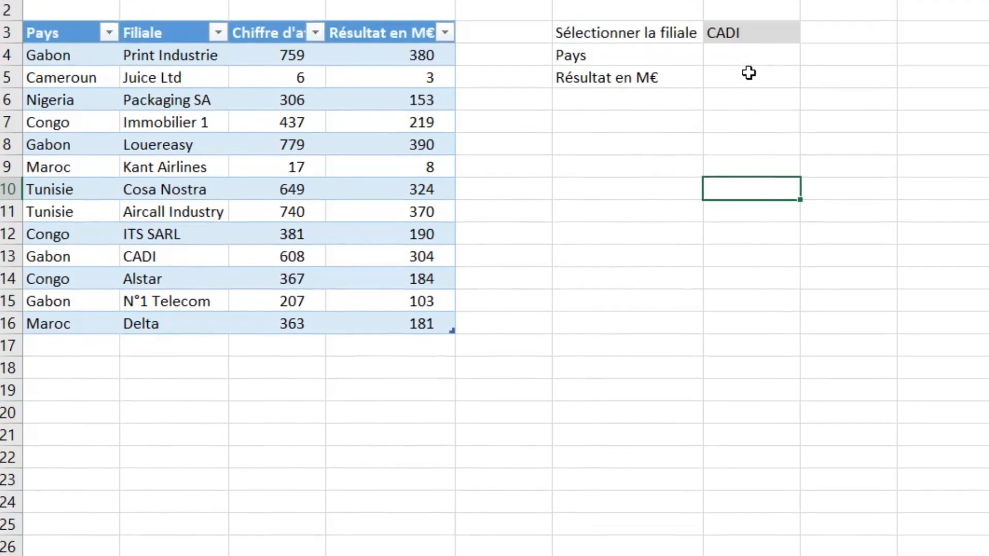
{"action": "left_click", "coordinate": [750, 57]}
{"action": "left_click", "coordinate": [761, 89]}
{"action": "left_click", "coordinate": [759, 63]}
{"action": "left_click", "coordinate": [752, 89]}
{"action": "left_click", "coordinate": [753, 62]}
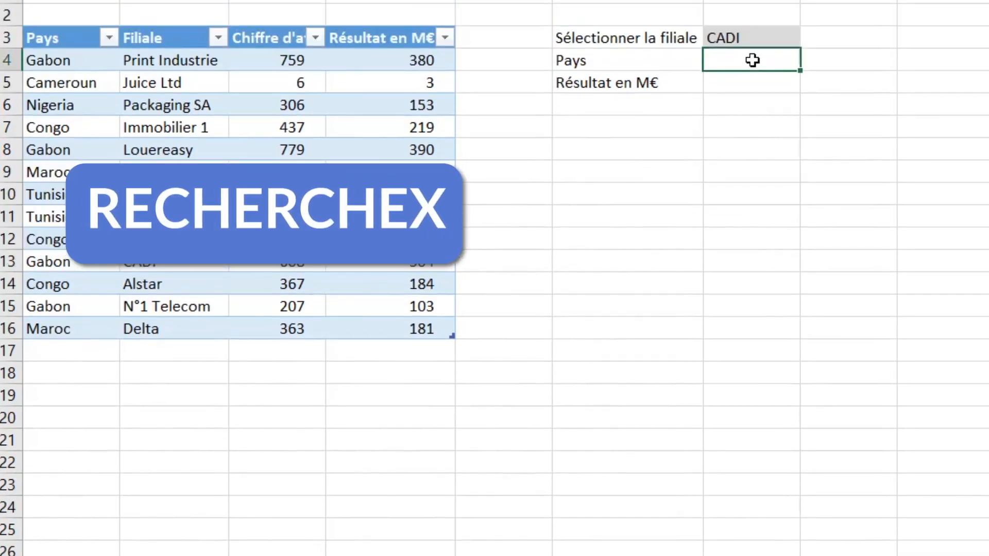
{"action": "left_click", "coordinate": [752, 85]}
{"action": "left_click", "coordinate": [754, 62]}
{"action": "left_click", "coordinate": [743, 82]}
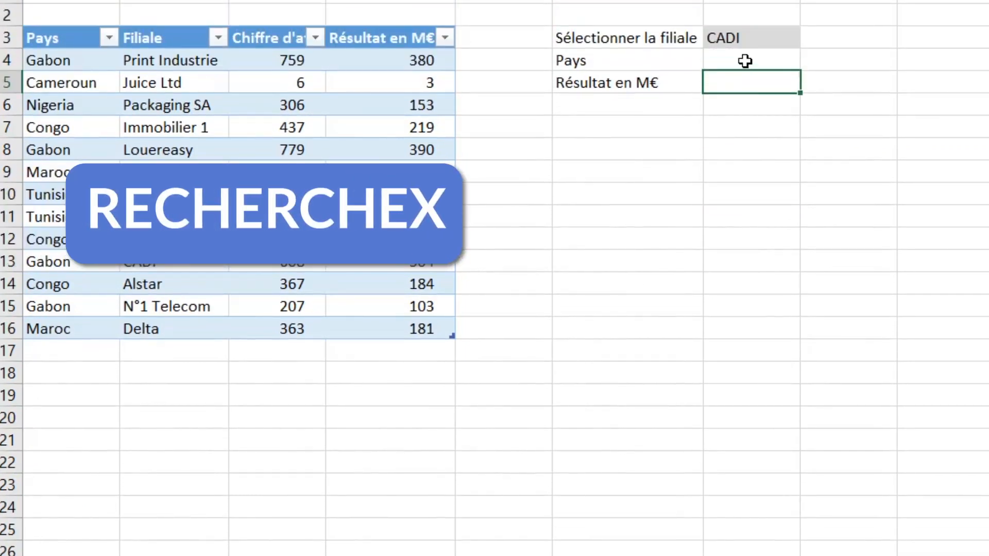
{"action": "left_click", "coordinate": [748, 62]}
{"action": "left_click", "coordinate": [750, 61]}
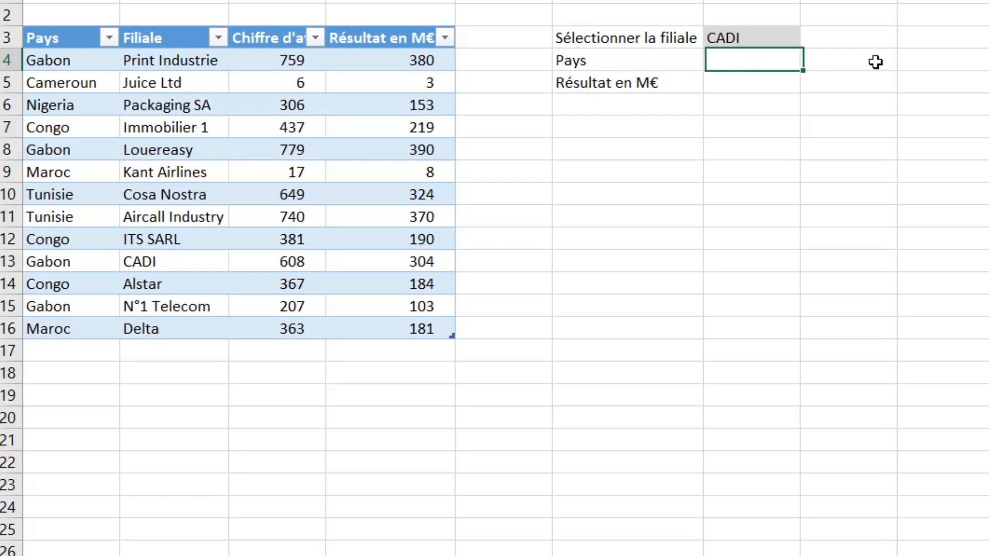
Review the Pays column and the full subsidiary table as the source range for the lookup.
{"action": "left_click", "coordinate": [921, 62]}
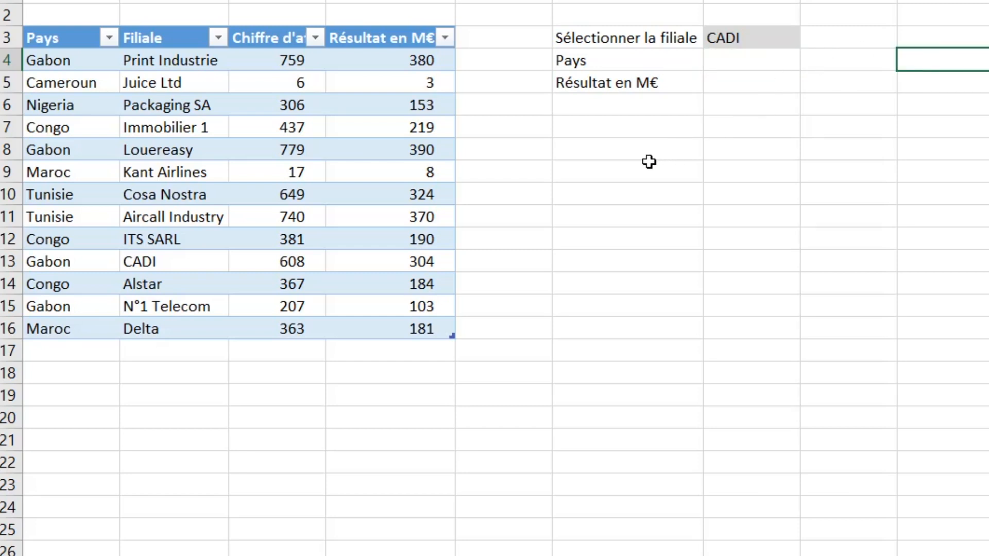
{"action": "left_click_drag", "start_coordinate": [66, 74], "coordinate": [103, 260]}
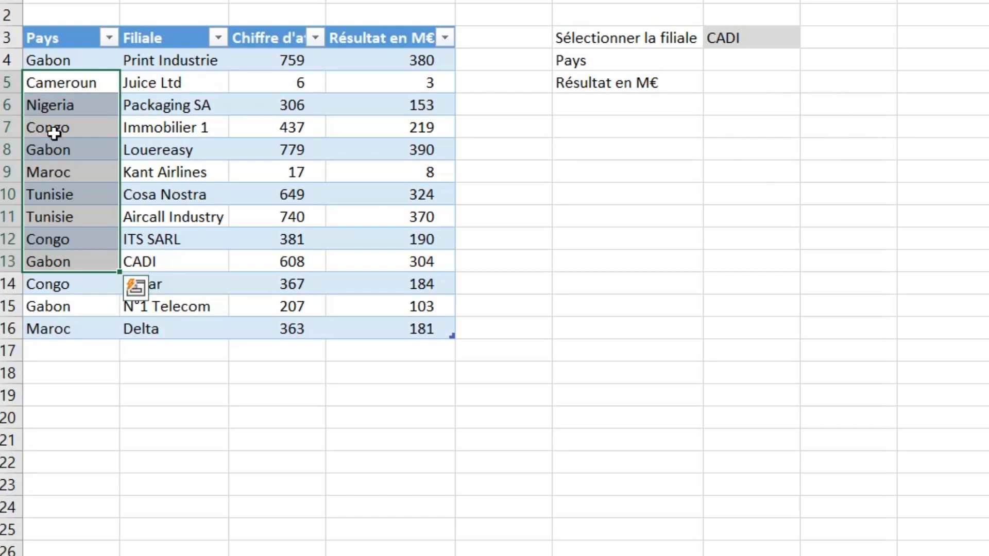
{"action": "left_click_drag", "start_coordinate": [82, 40], "coordinate": [366, 325]}
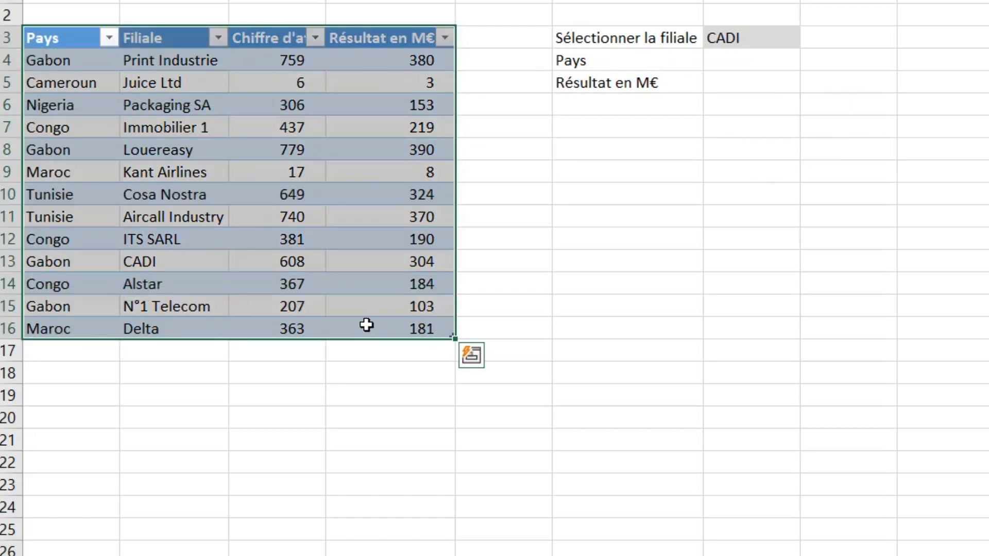
Compare the positions of the Pays and Filiale columns in the subsidiary table.
{"action": "left_click_drag", "start_coordinate": [77, 61], "coordinate": [63, 215]}
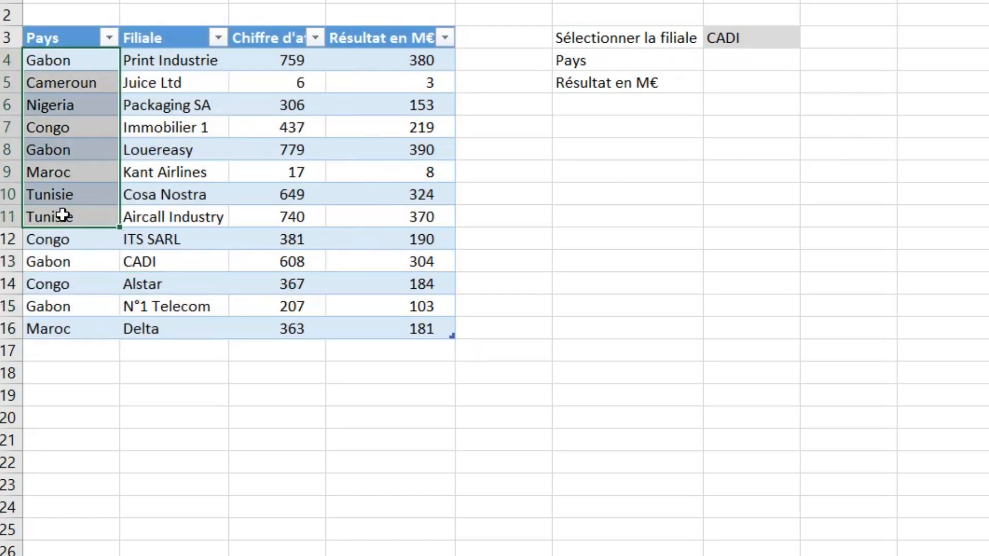
{"action": "left_click_drag", "start_coordinate": [177, 77], "coordinate": [181, 229]}
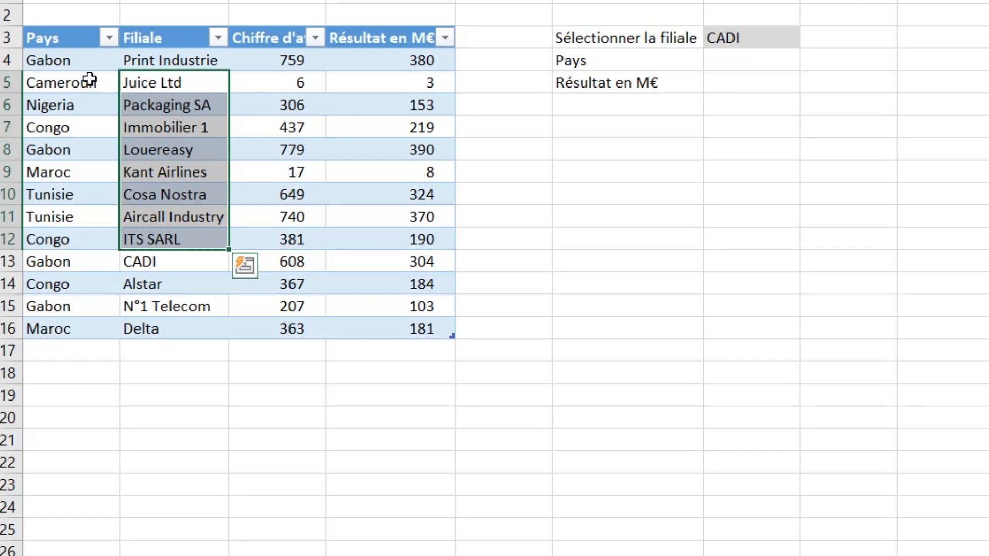
{"action": "left_click_drag", "start_coordinate": [73, 46], "coordinate": [79, 194]}
{"action": "left_click_drag", "start_coordinate": [184, 64], "coordinate": [174, 219]}
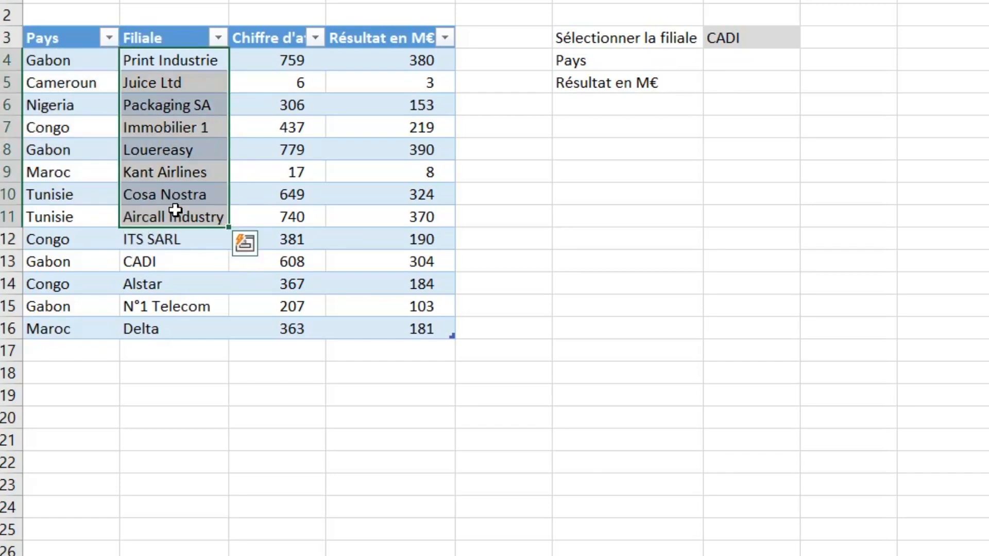
{"action": "left_click", "coordinate": [170, 135]}
{"action": "left_click", "coordinate": [171, 106]}
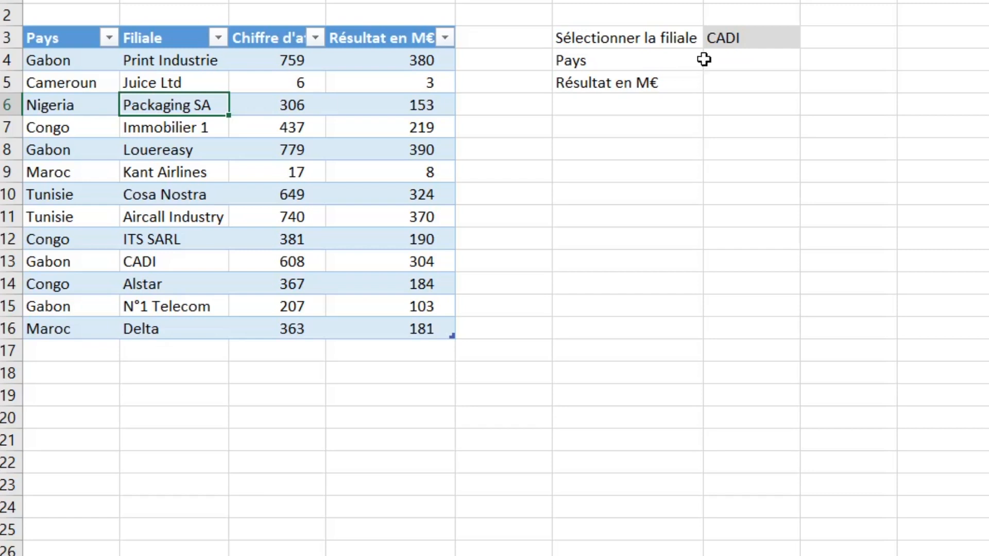
Start a RECHERCHEX formula in the Pays result cell G4, looking up G3 in the table's Filiale column, Tableau10[Filiale].
{"action": "left_click", "coordinate": [761, 65]}
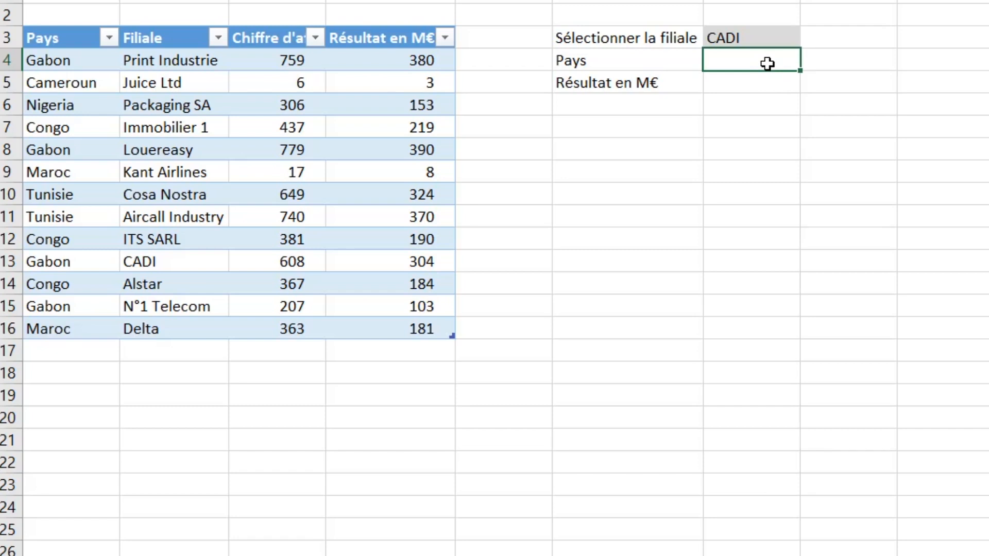
{"action": "type", "text": "=recher"}
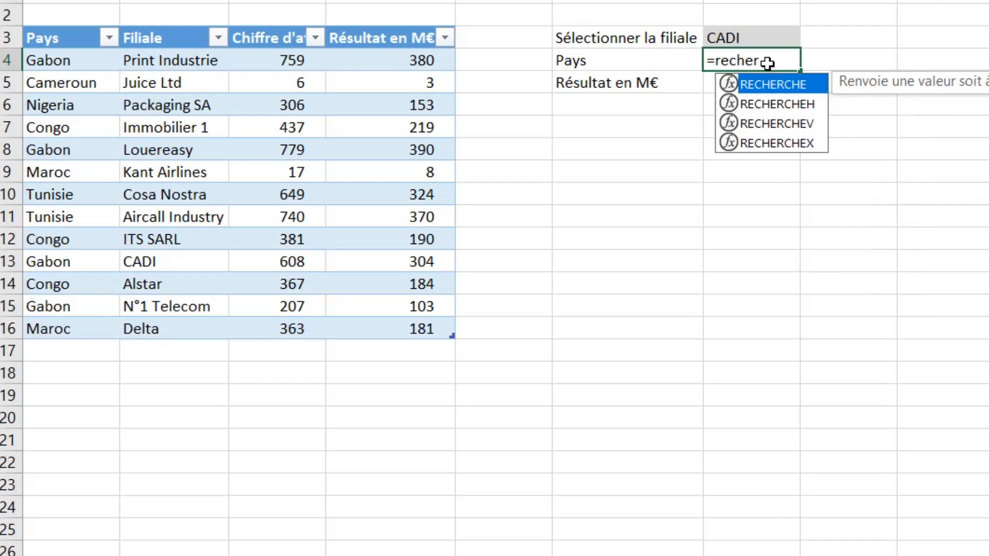
{"action": "double_click", "coordinate": [776, 143]}
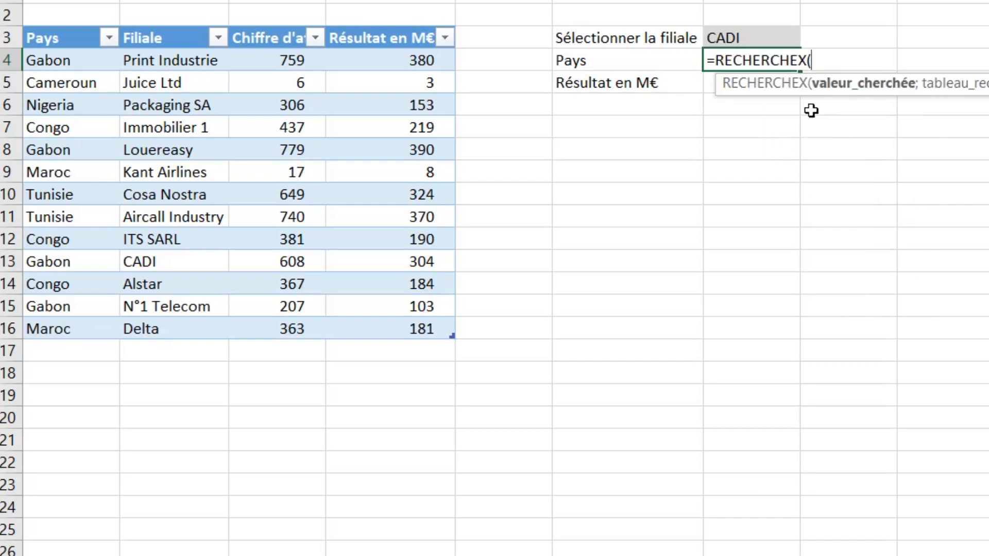
{"action": "left_click", "coordinate": [733, 38]}
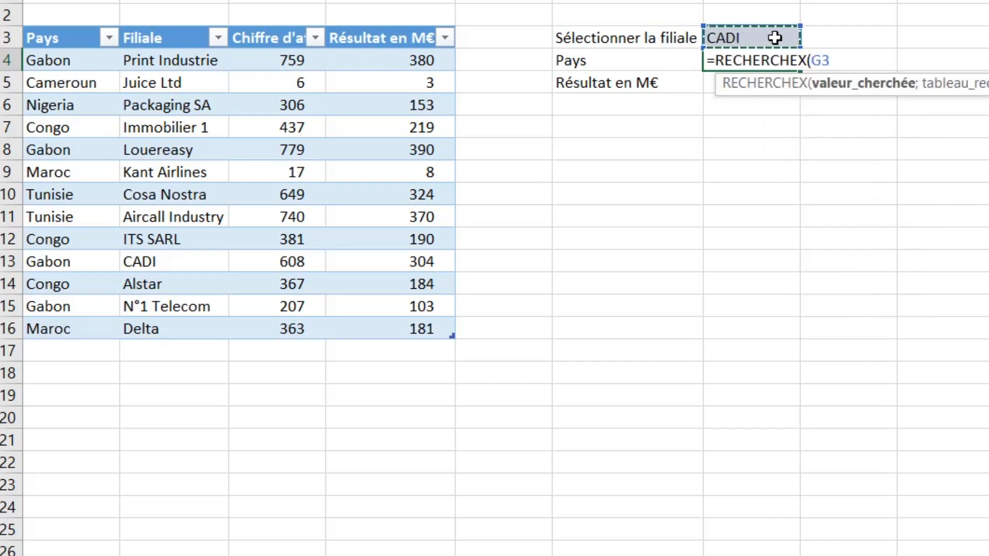
{"action": "type", "text": ";"}
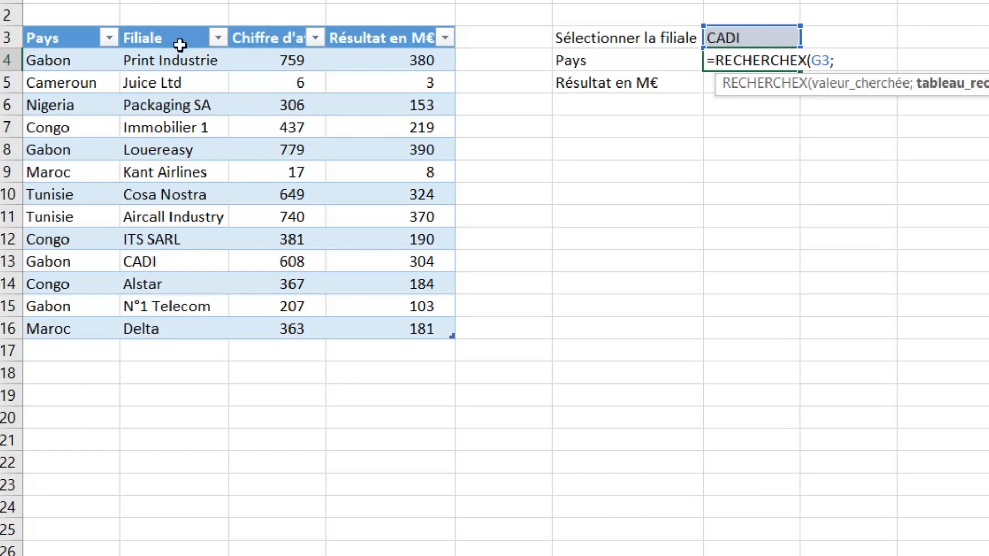
{"action": "left_click", "coordinate": [175, 23]}
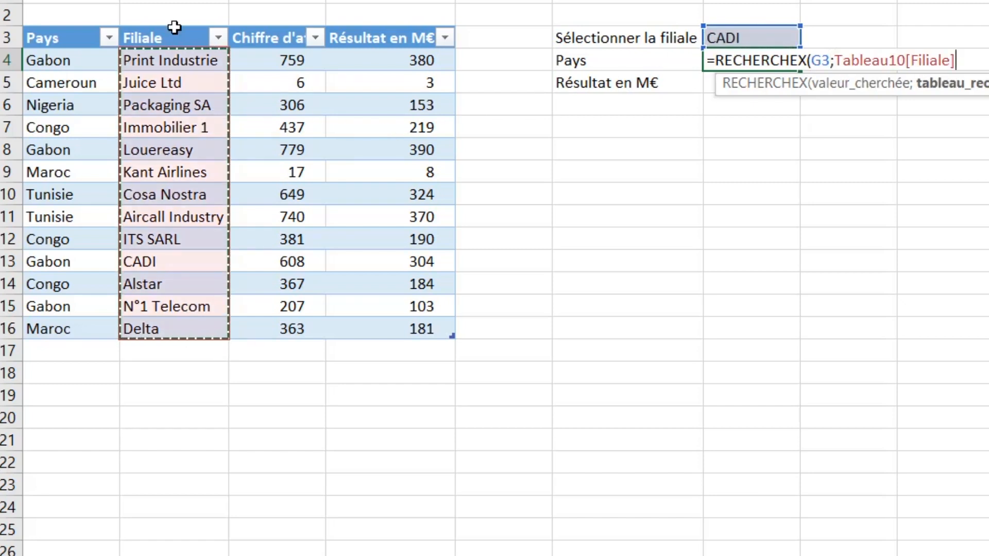
{"action": "type", "text": ";"}
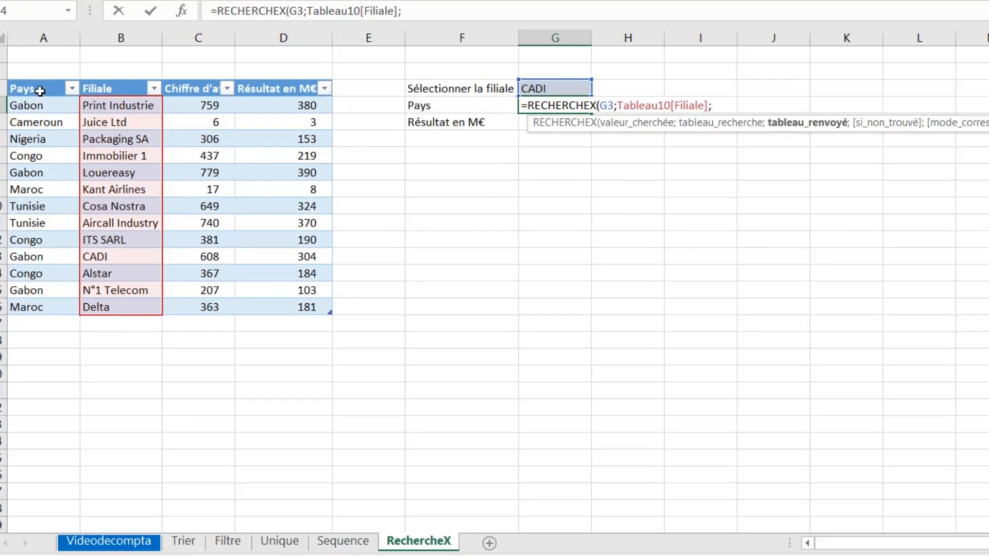
Complete the G4 formula with Tableau10[Pays] as the return range and "" as the if-not-found value.
{"action": "left_click", "coordinate": [33, 80]}
{"action": "type", "text": ";"}
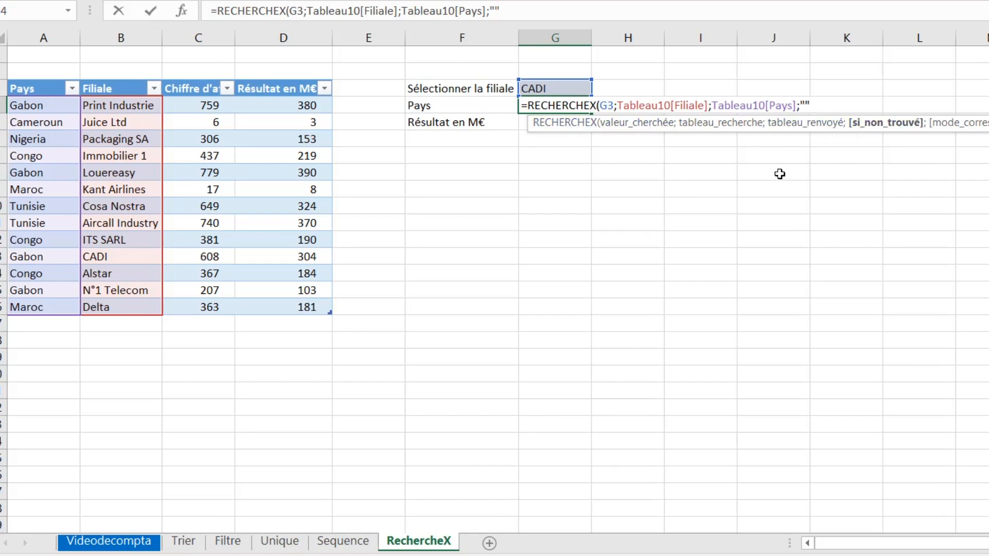
{"action": "type", "text": ";"}
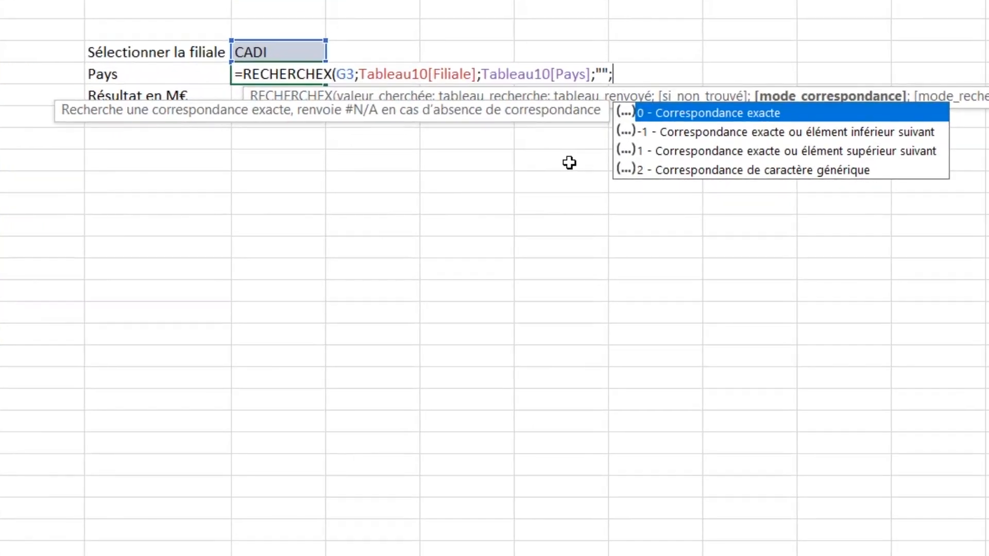
{"action": "key", "text": "BackSpace"}
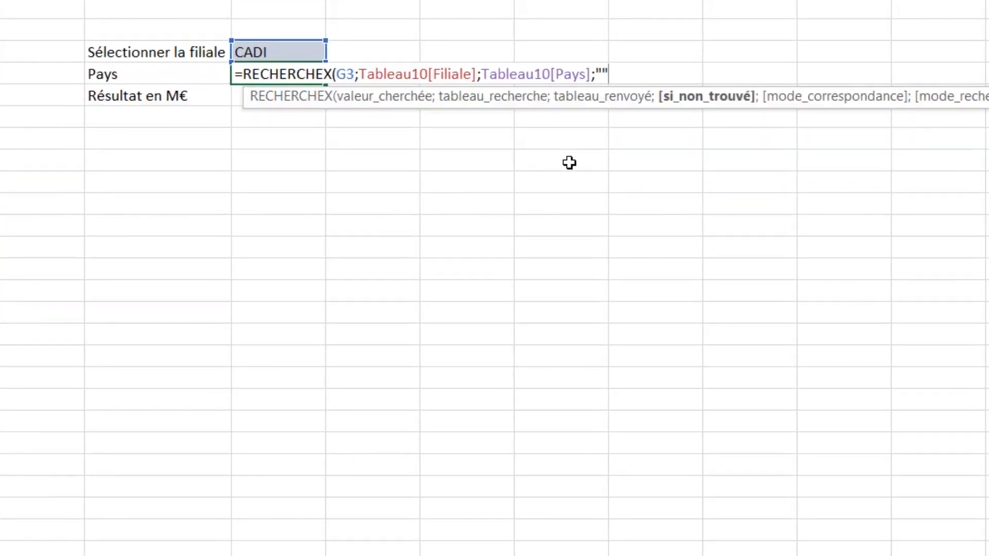
{"action": "type", "text": ")"}
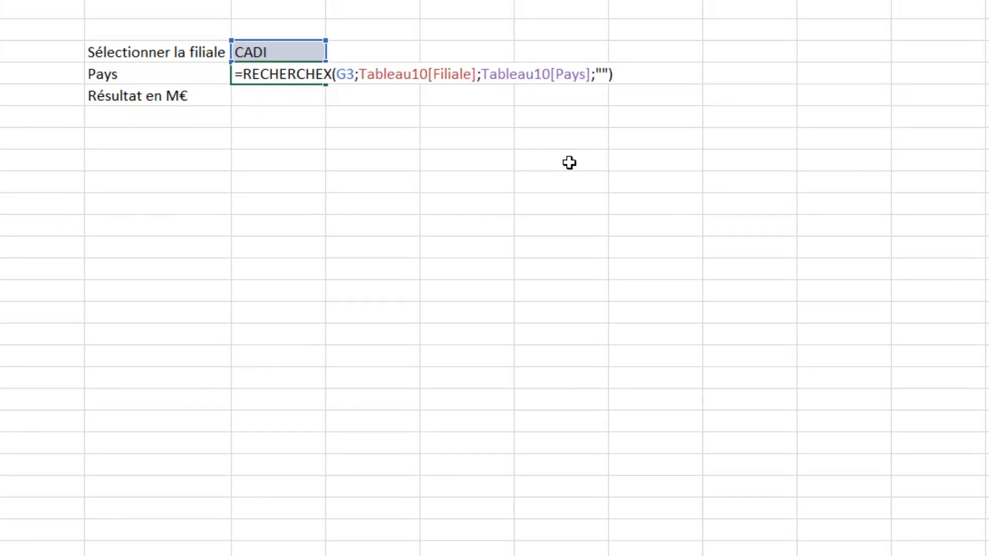
{"action": "key", "text": "Return"}
Check the country returned in G4 against the selected subsidiary and the table's Pays column.
{"action": "left_click", "coordinate": [278, 70]}
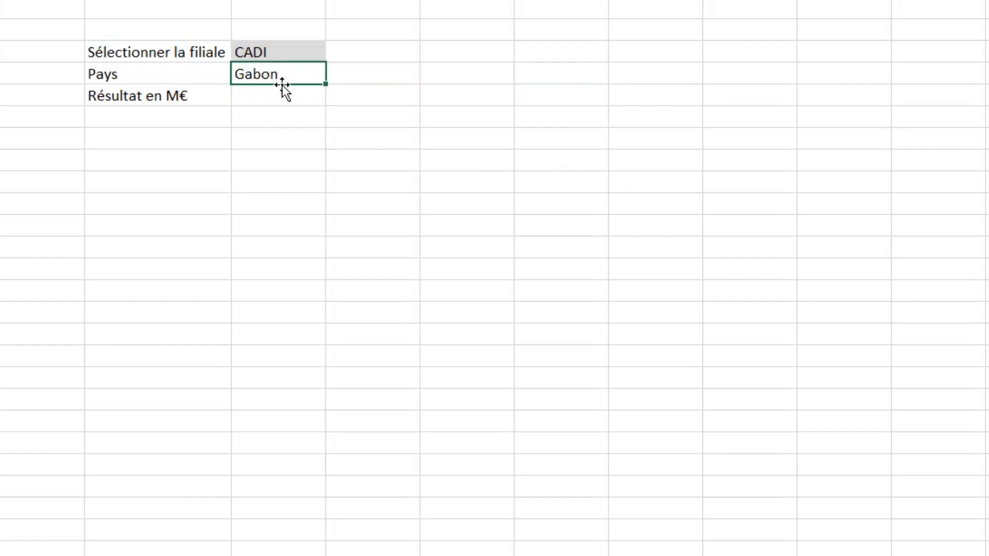
{"action": "left_click", "coordinate": [276, 50]}
{"action": "left_click", "coordinate": [288, 77]}
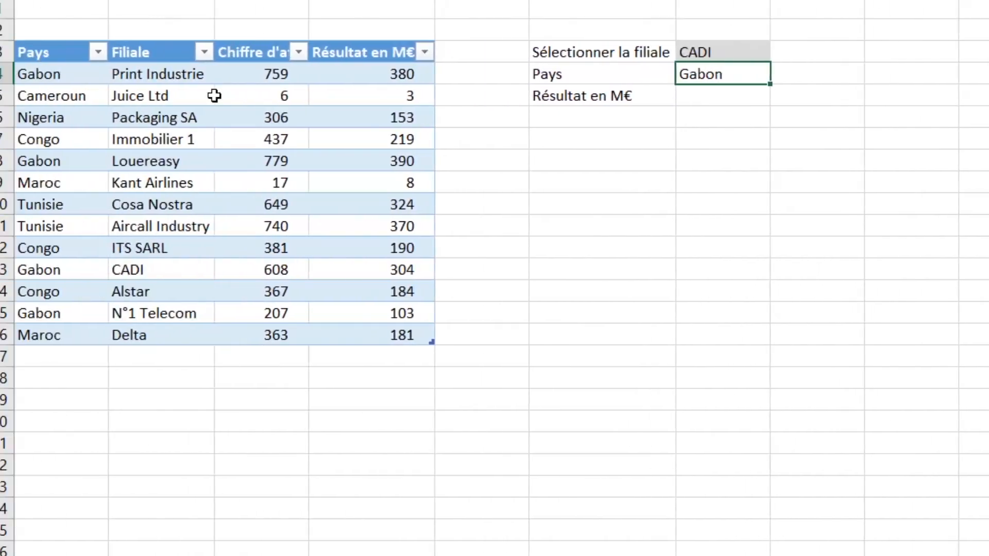
{"action": "left_click", "coordinate": [64, 73]}
Start a RECHERCHEX formula in the Résultat en M€ cell G5, searching for G3 in Tableau10[Filiale].
{"action": "left_click", "coordinate": [726, 96]}
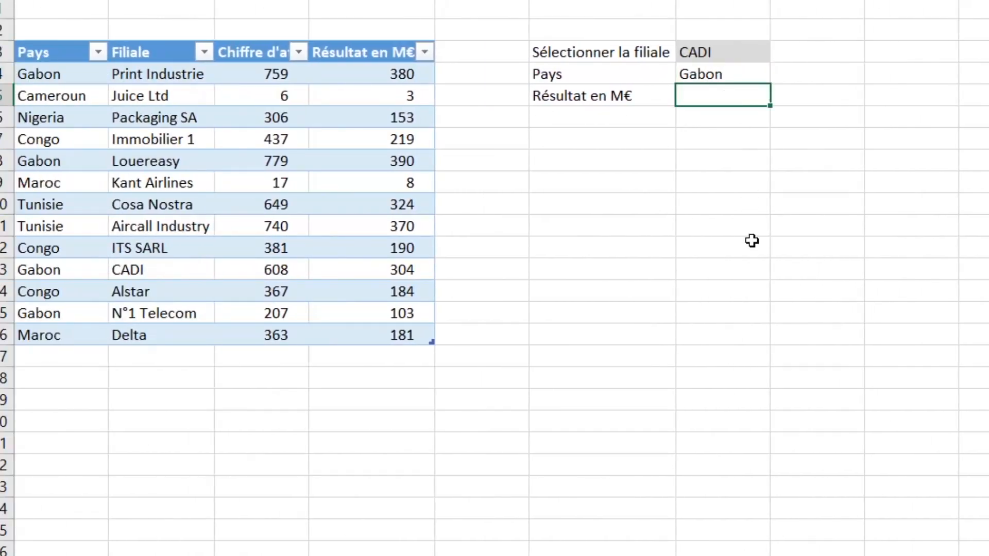
{"action": "left_click", "coordinate": [735, 62]}
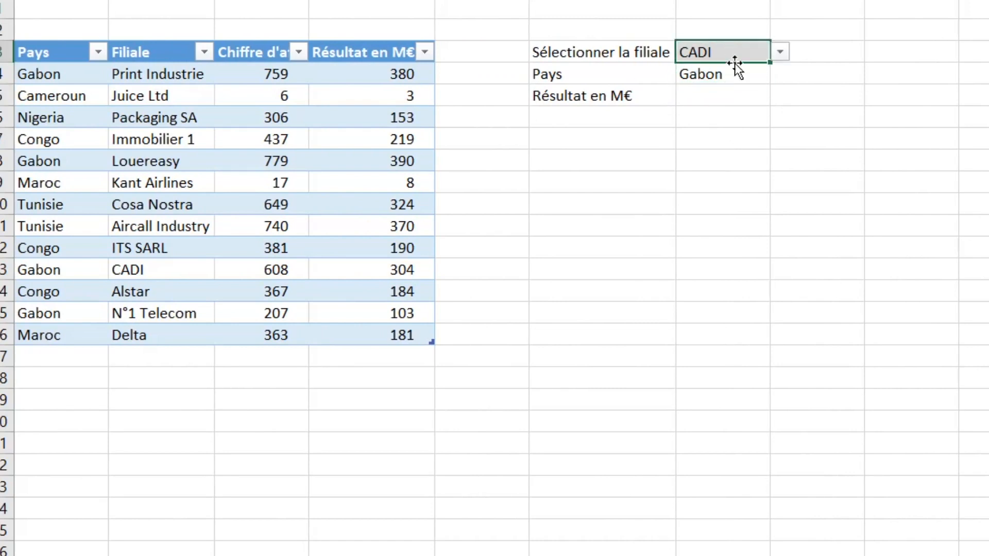
{"action": "left_click", "coordinate": [737, 93]}
{"action": "type", "text": "=rech"}
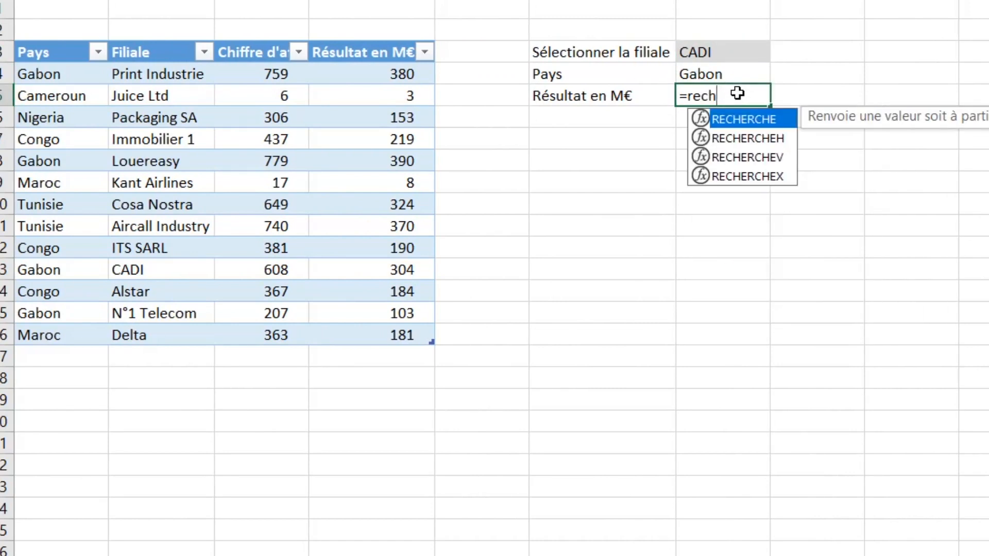
{"action": "key", "text": "Down"}
{"action": "key", "text": "Down"}
{"action": "key", "text": "Down"}
{"action": "key", "text": "Tab"}
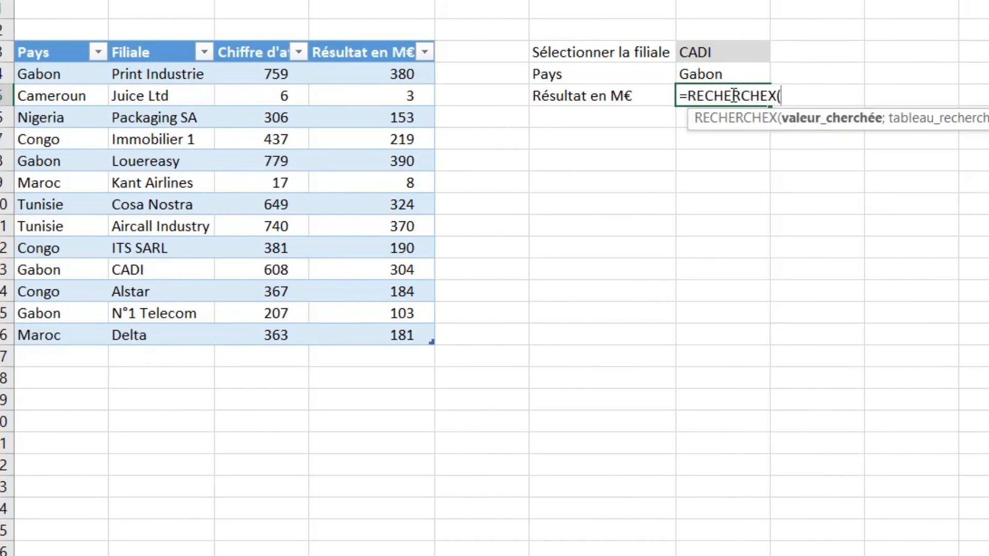
{"action": "left_click", "coordinate": [706, 52]}
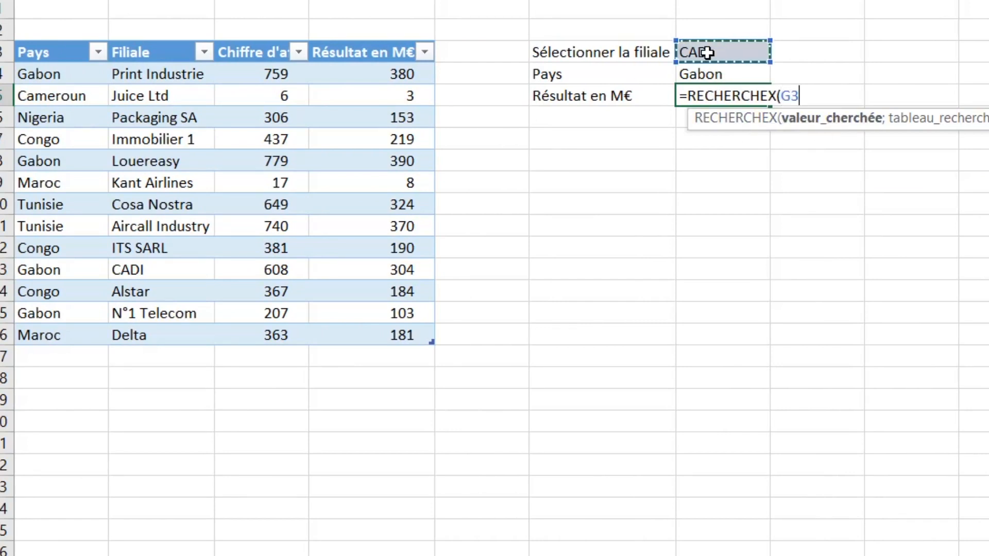
{"action": "type", "text": ";"}
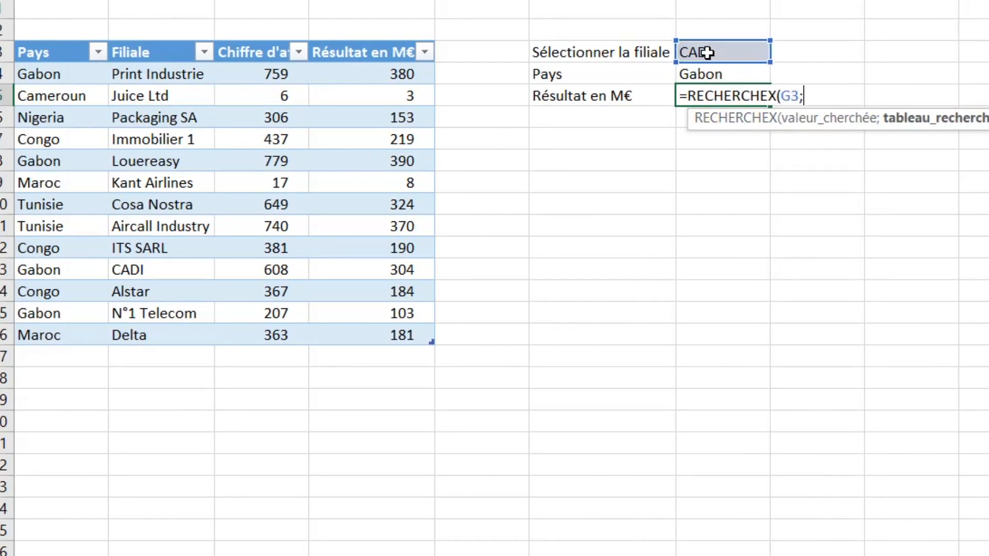
{"action": "left_click", "coordinate": [153, 46]}
{"action": "type", "text": ";"}
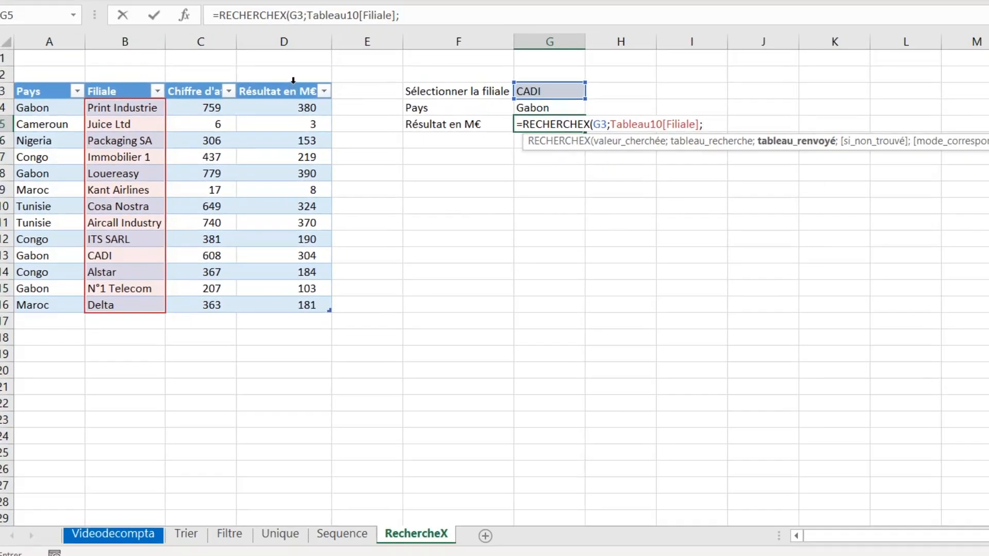
Complete the G5 formula with Tableau10[Résultat en M€] as the return range and "" as the if-not-found value.
{"action": "left_click", "coordinate": [293, 80]}
{"action": "type", "text": ";"}
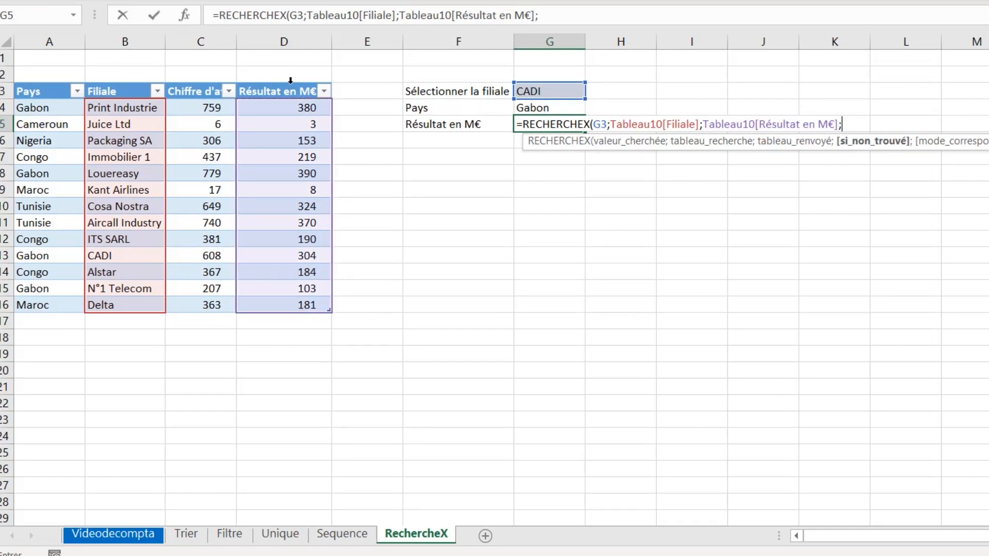
{"action": "type", "text": "\"\")"}
{"action": "key", "text": "Return"}
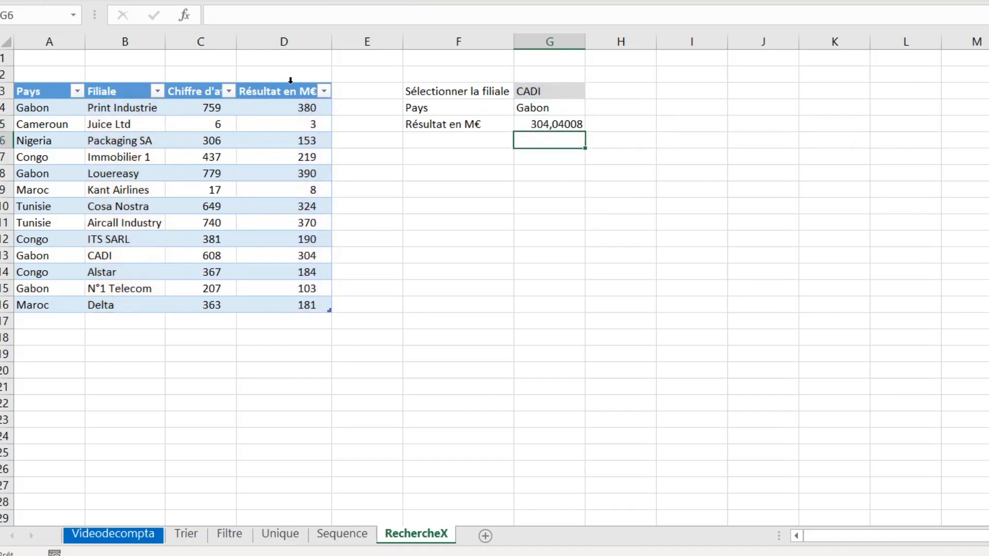
Review the G5 and G4 formulas against the Filiale lookup column and the Résultat en M€ and Pays return columns.
{"action": "left_click", "coordinate": [571, 124]}
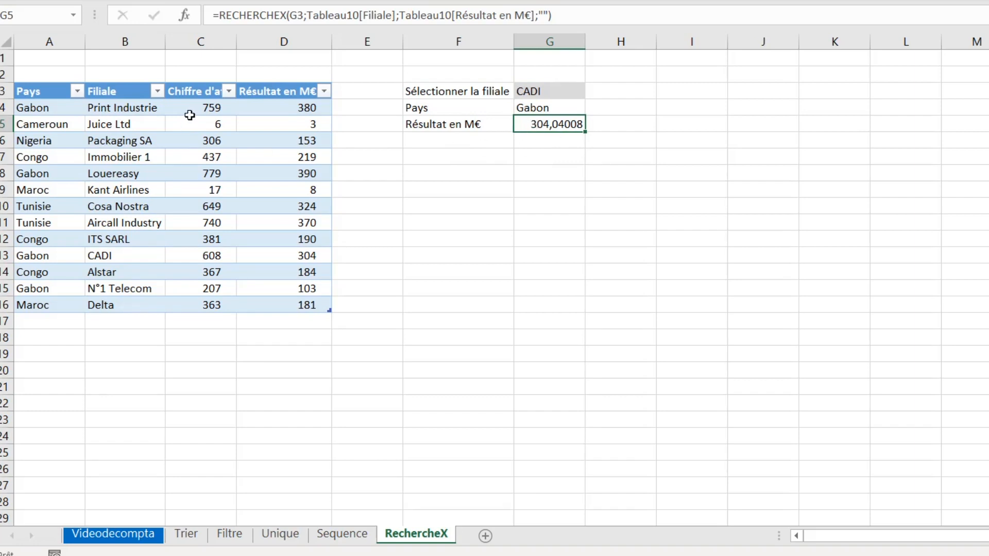
{"action": "left_click_drag", "start_coordinate": [130, 112], "coordinate": [119, 302]}
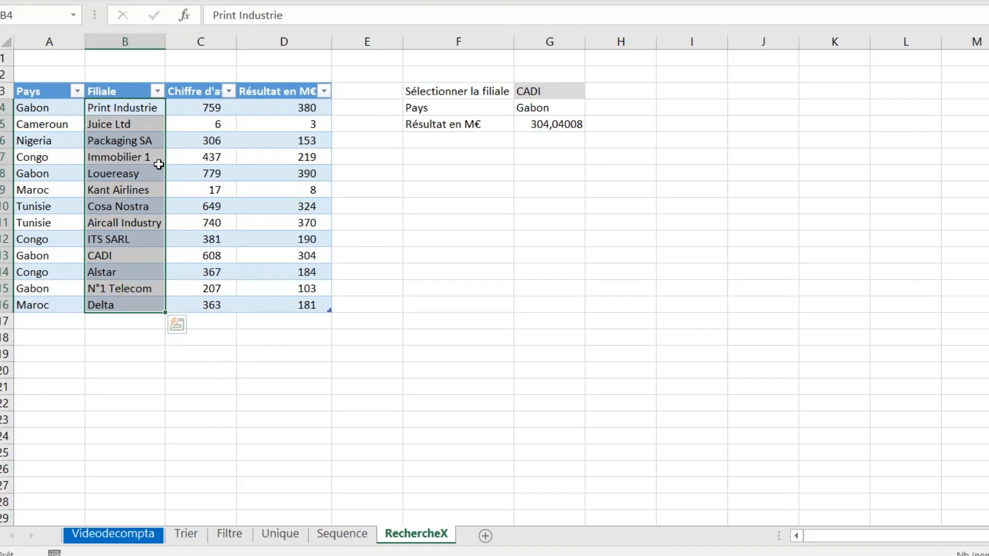
{"action": "left_click_drag", "start_coordinate": [296, 110], "coordinate": [314, 305]}
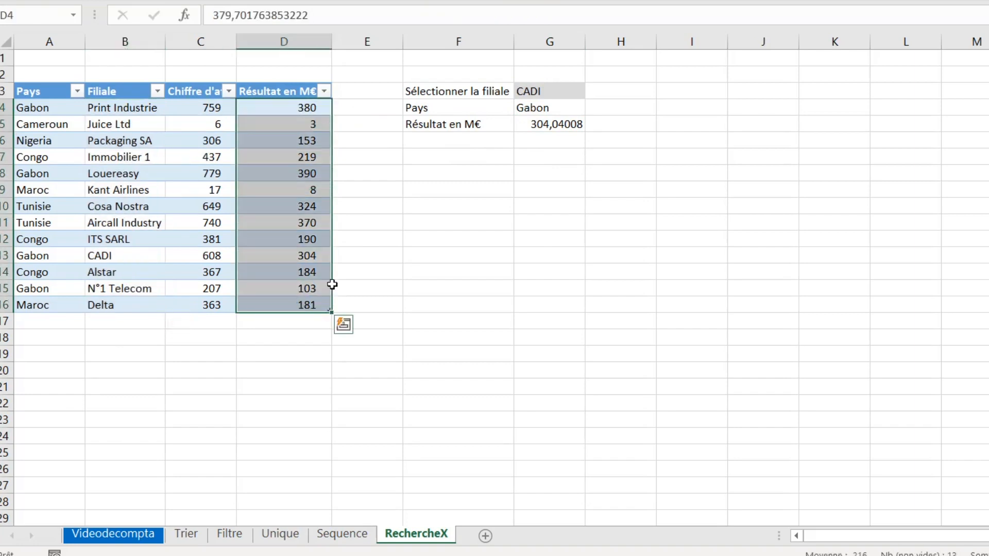
{"action": "left_click", "coordinate": [552, 107]}
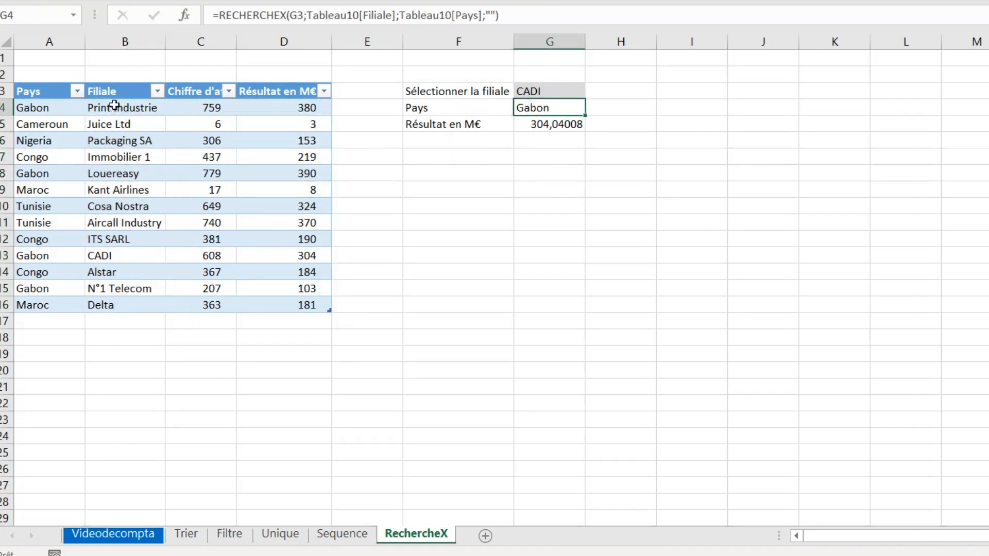
{"action": "left_click", "coordinate": [114, 103]}
{"action": "left_click_drag", "start_coordinate": [115, 103], "coordinate": [108, 304]}
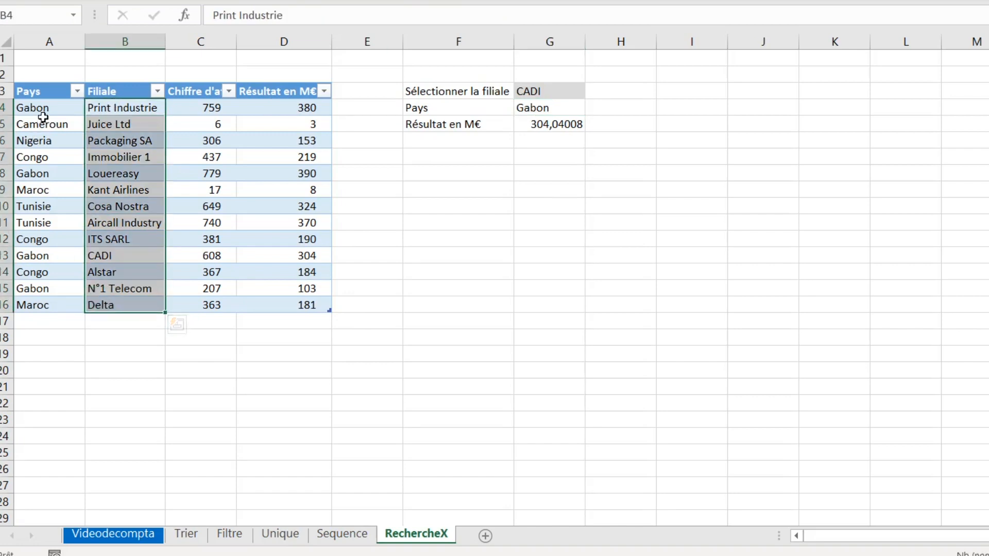
{"action": "left_click_drag", "start_coordinate": [39, 108], "coordinate": [23, 321]}
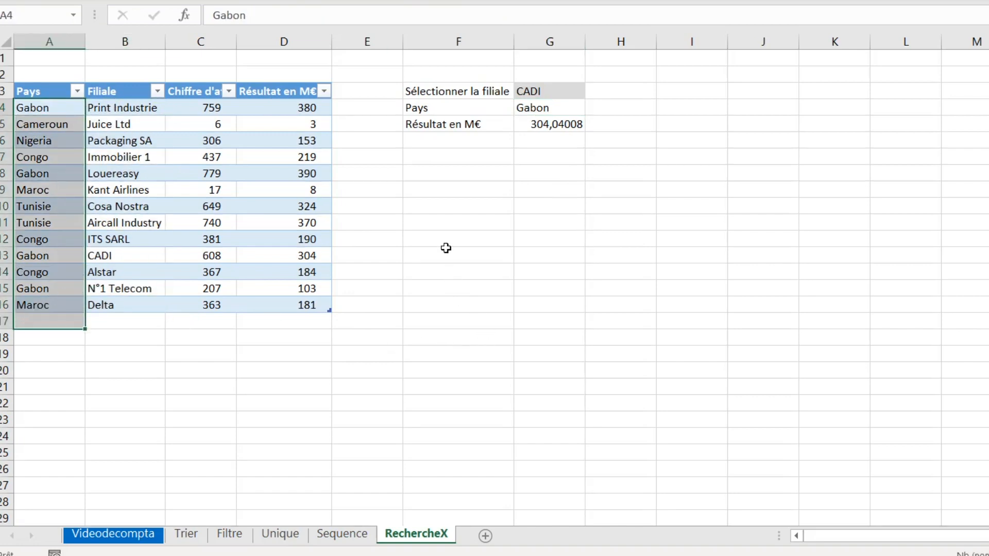